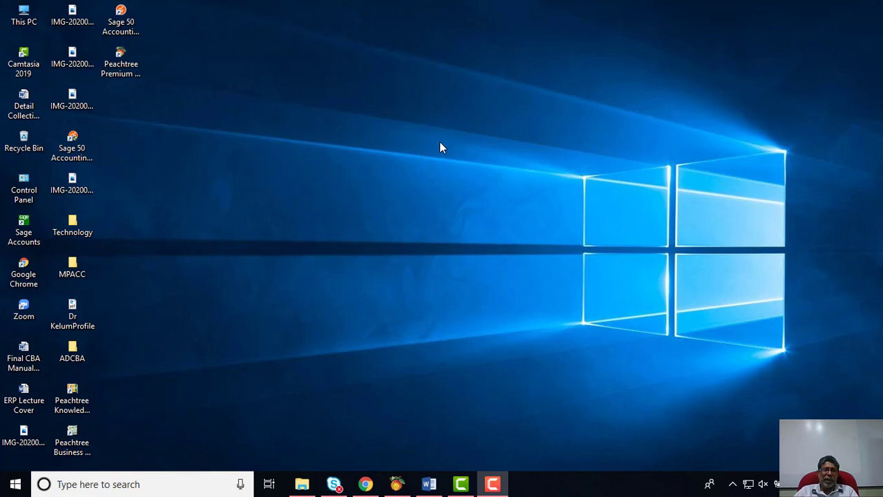
# Step: Launch Peachtree Premium Accounting to the company's Business Status page and open the File menu
pyautogui.doubleClick(128, 65)
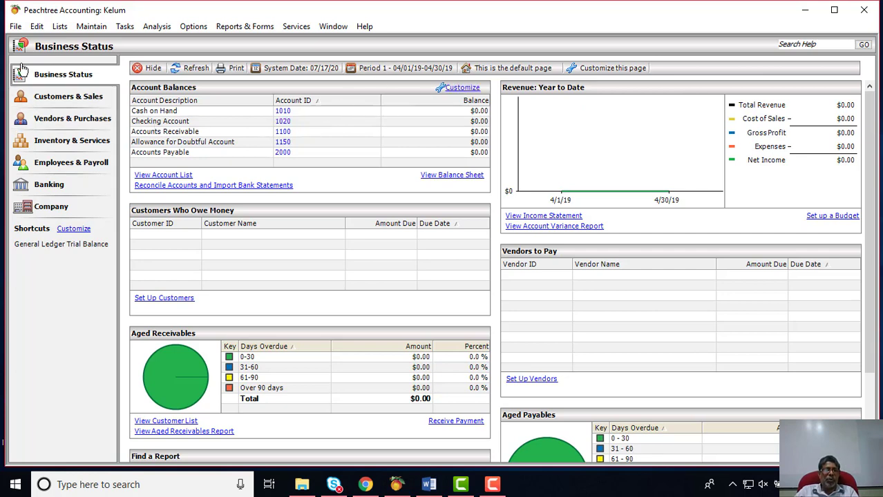
pyautogui.click(19, 29)
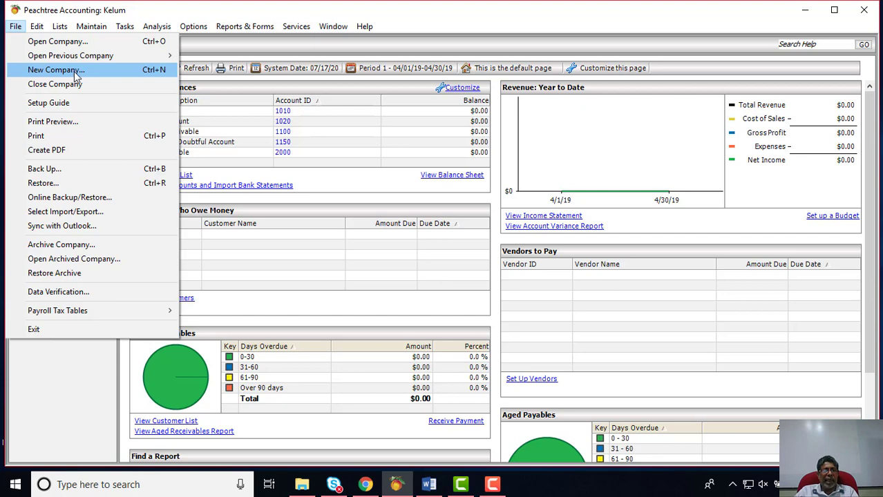
# Step: Close the current company through New Company, then abandon the new-company wizard
pyautogui.click(75, 72)
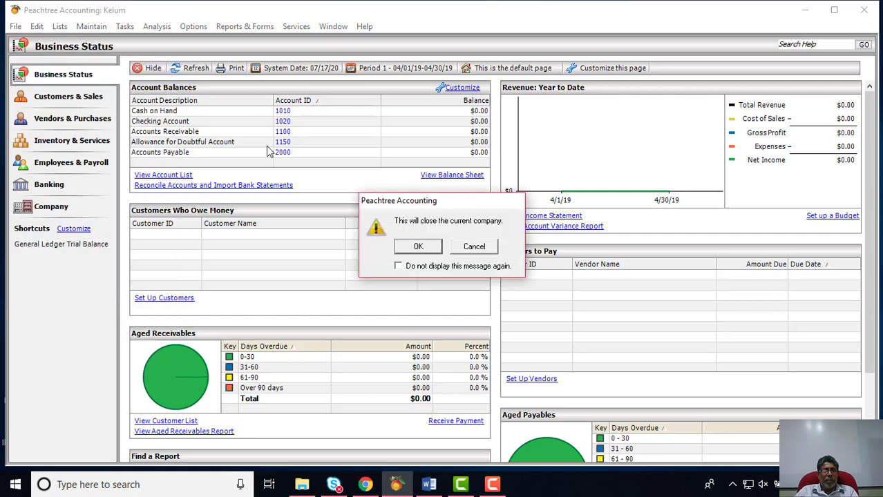
pyautogui.click(420, 252)
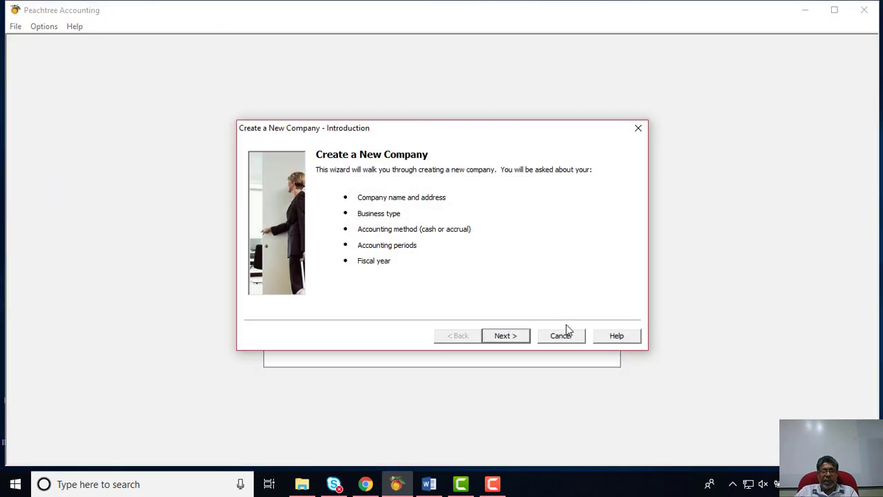
pyautogui.click(564, 336)
pyautogui.click(480, 269)
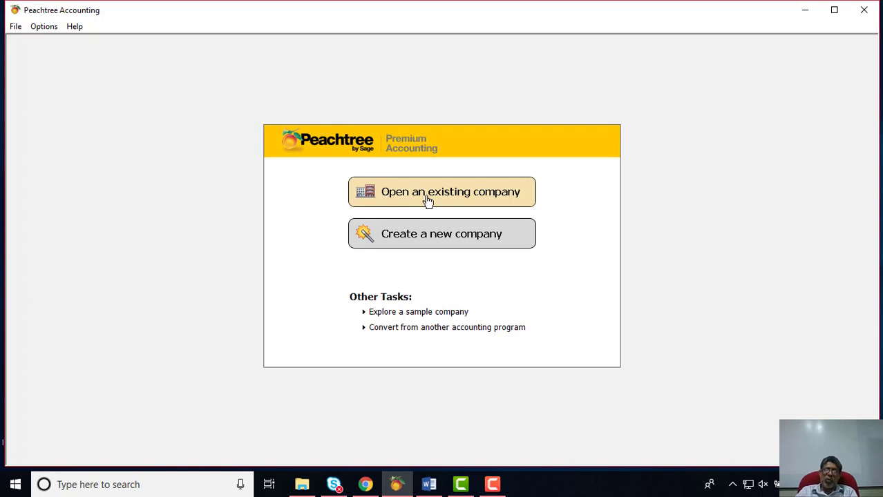
pyautogui.click(430, 200)
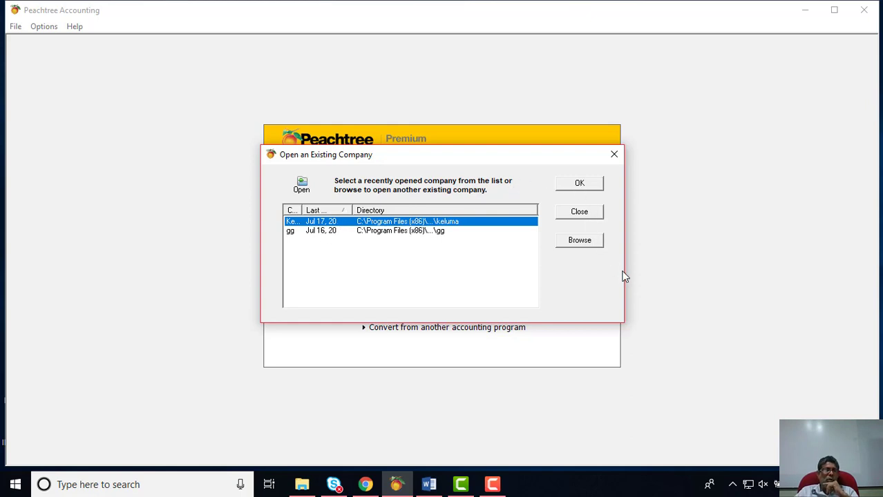
pyautogui.click(595, 211)
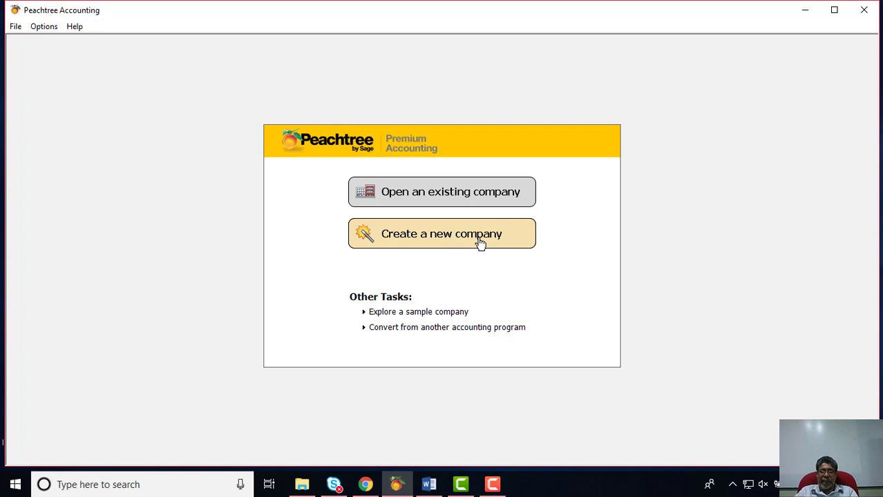
pyautogui.click(410, 316)
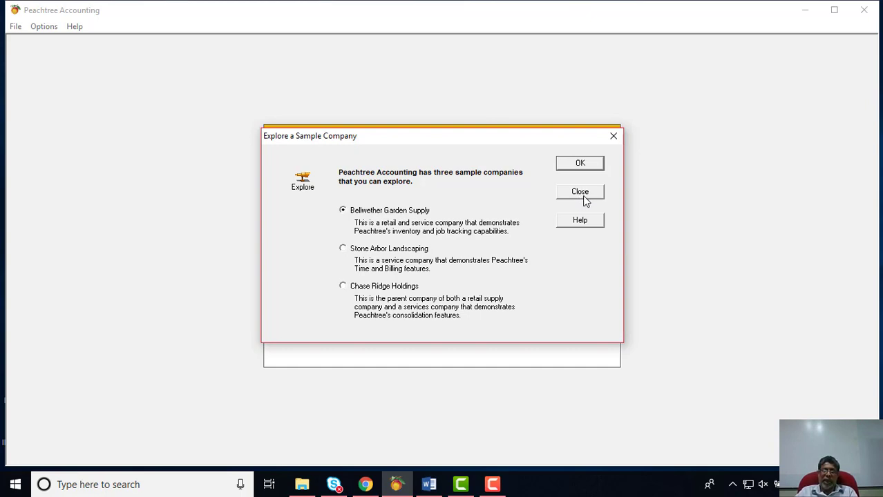
pyautogui.click(581, 193)
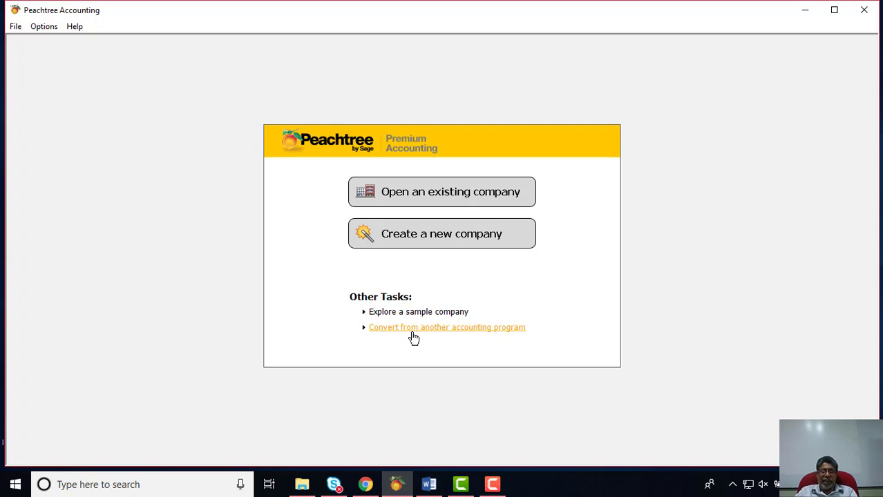
# Step: Review the QuickBooks and DacEasy conversion options, close them, and switch to the Word chapter
pyautogui.click(413, 331)
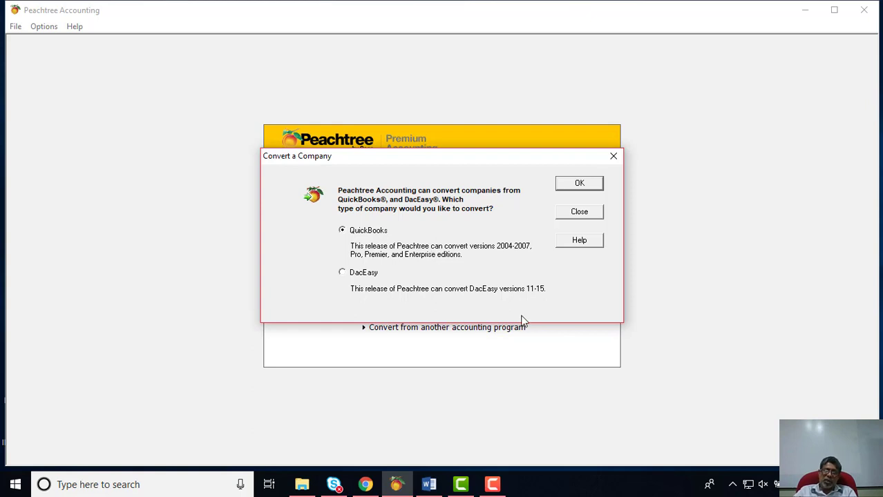
pyautogui.click(584, 215)
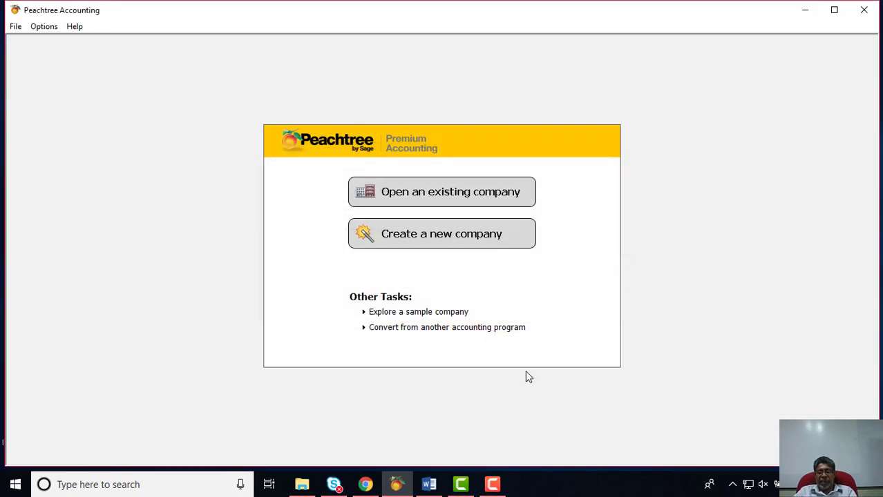
pyautogui.click(429, 485)
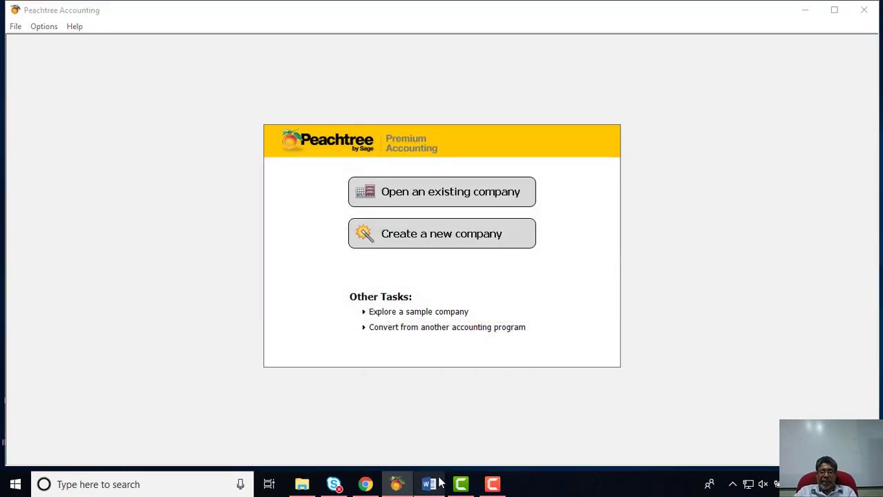
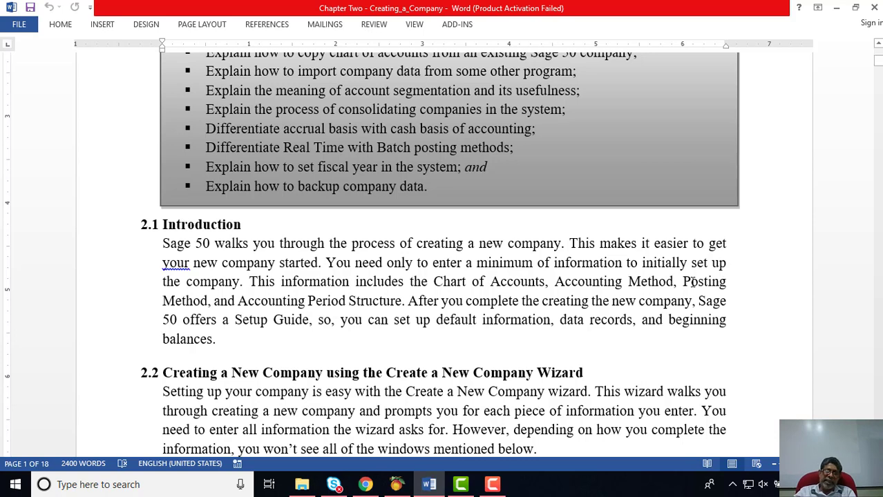
# Step: Scroll the Chapter Two document down to Figure 2.1, 'How to create a new Company'
pyautogui.scroll(-3, 689, 280)
pyautogui.scroll(-5, 688, 271)
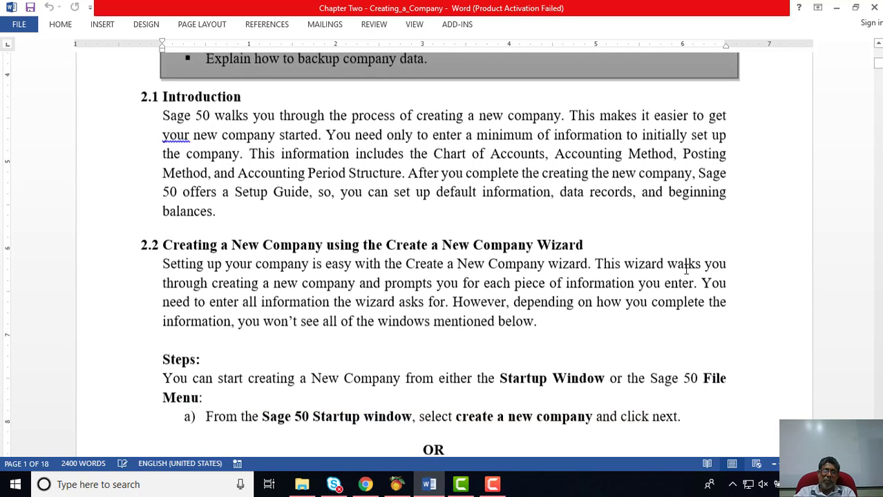
pyautogui.scroll(-2, 685, 268)
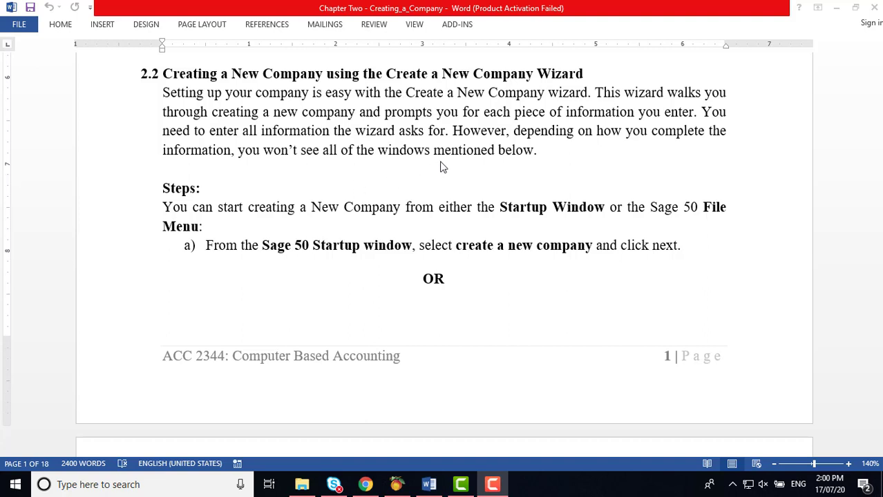
pyautogui.scroll(-1, 443, 167)
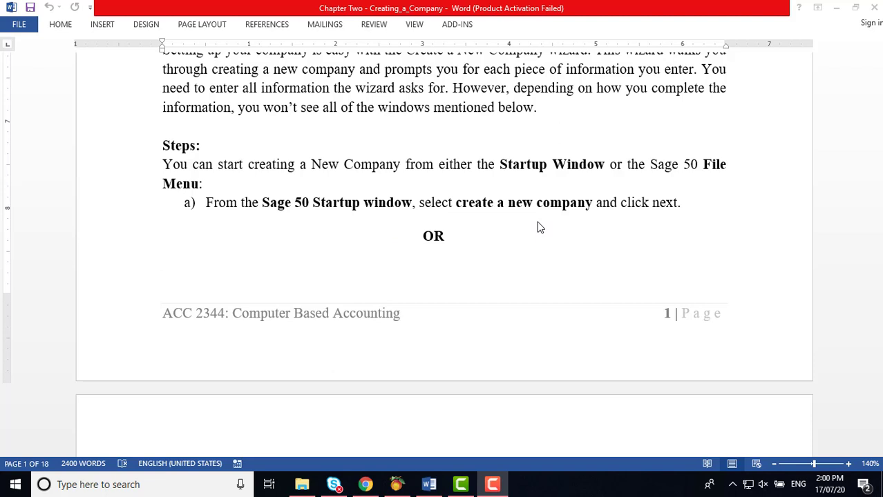
pyautogui.scroll(-1, 539, 228)
pyautogui.scroll(-2, 539, 227)
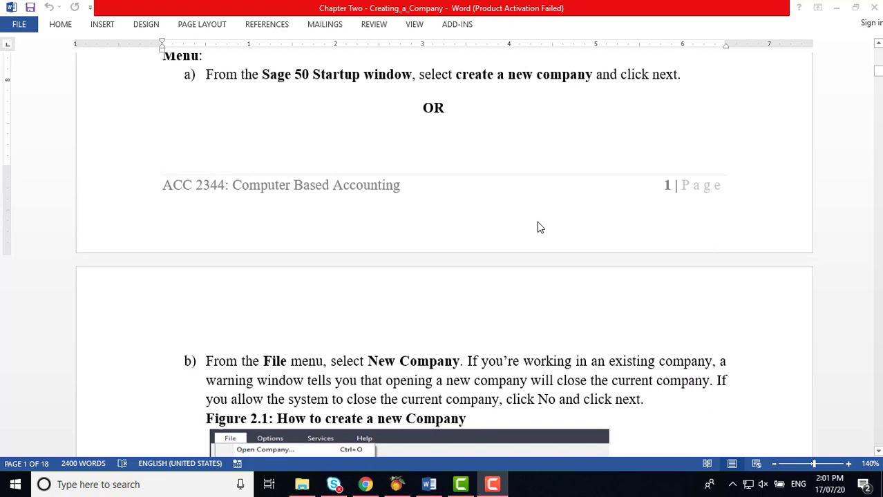
pyautogui.scroll(-2, 540, 227)
pyautogui.scroll(-1, 539, 227)
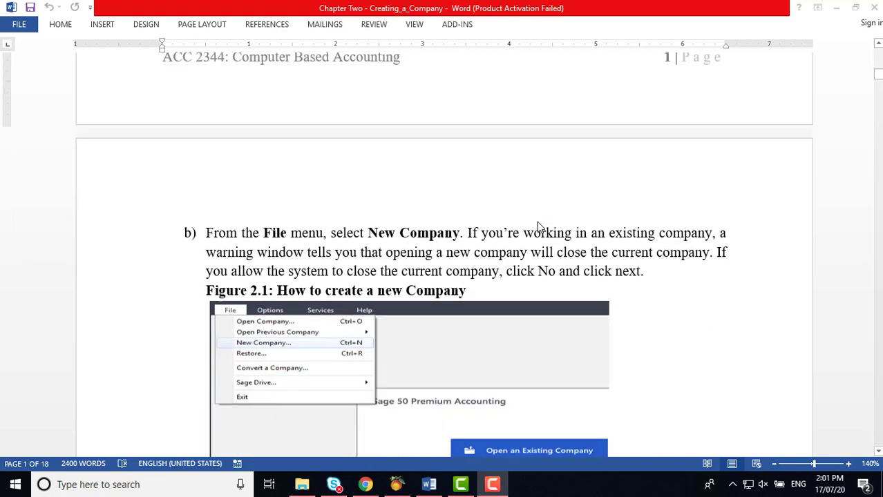
pyautogui.scroll(-4, 540, 228)
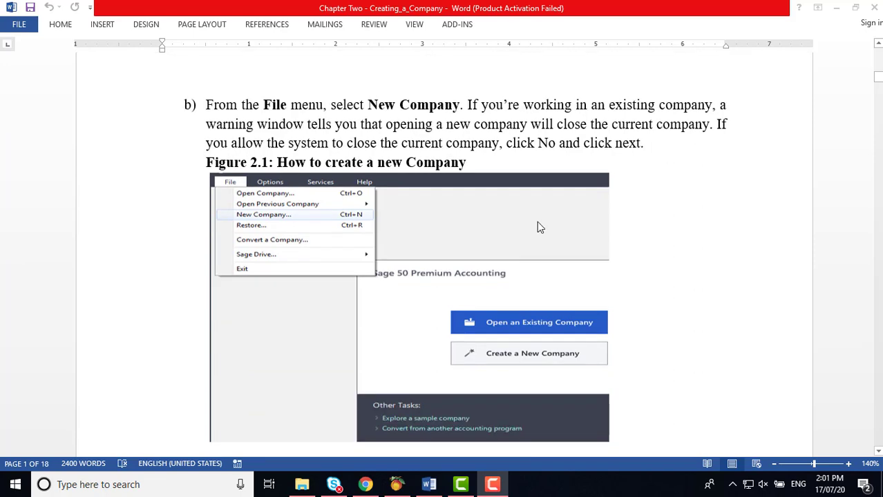
pyautogui.scroll(-1, 540, 228)
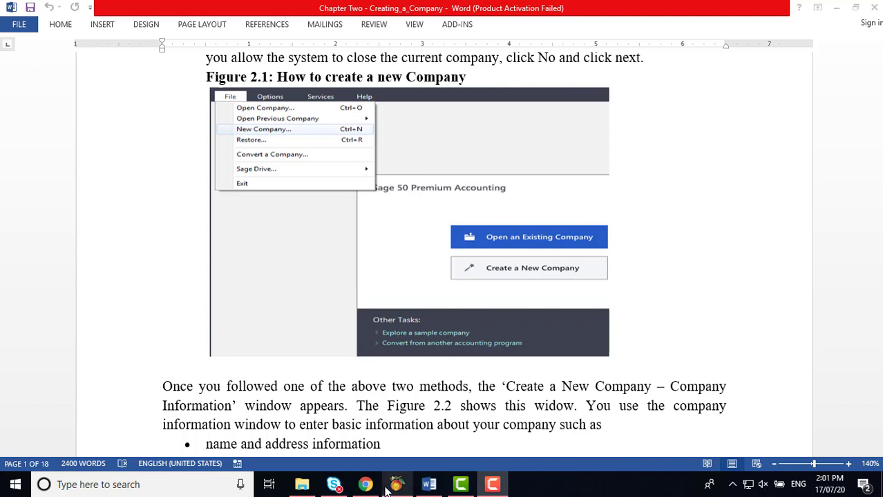
# Step: Open Peachtree's Create a New Company wizard from File > New Company, then cancel it
pyautogui.click(406, 488)
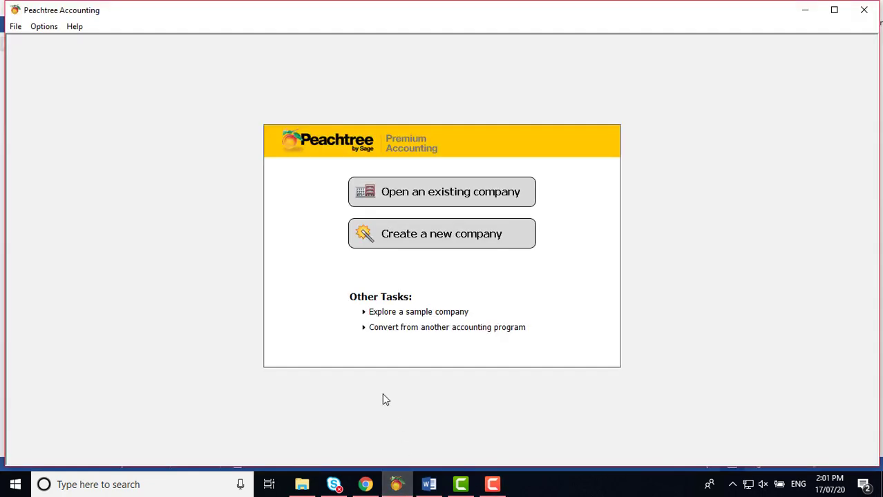
pyautogui.click(15, 29)
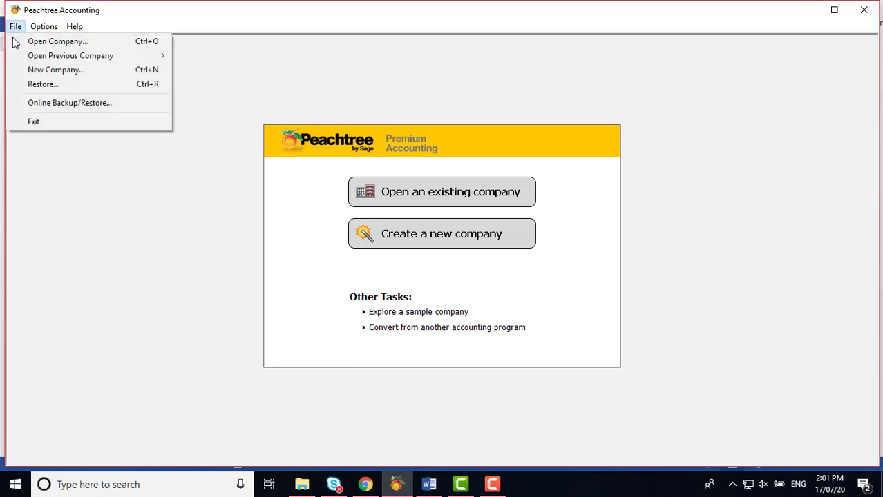
pyautogui.click(35, 71)
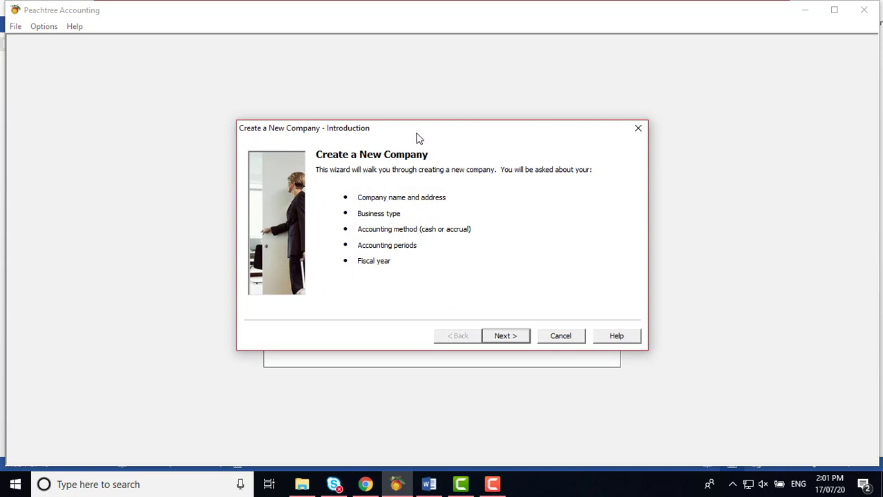
pyautogui.moveTo(416, 133); pyautogui.dragTo(474, 82)
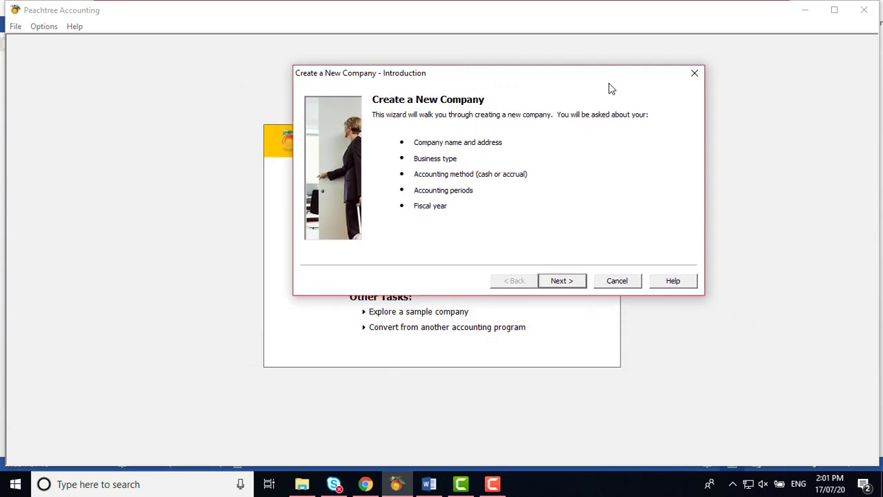
pyautogui.click(695, 75)
pyautogui.click(557, 216)
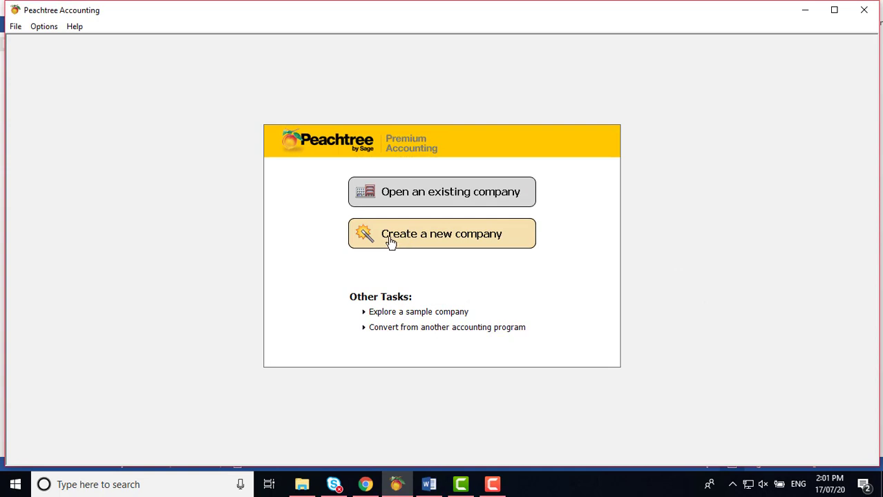
# Step: Reopen the wizard from the start screen, cancel it again, and return to the Word chapter
pyautogui.click(440, 242)
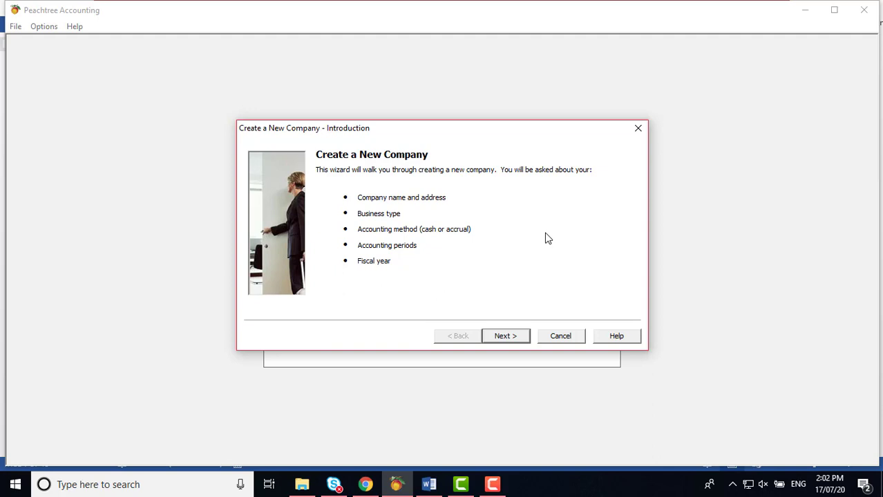
pyautogui.click(636, 129)
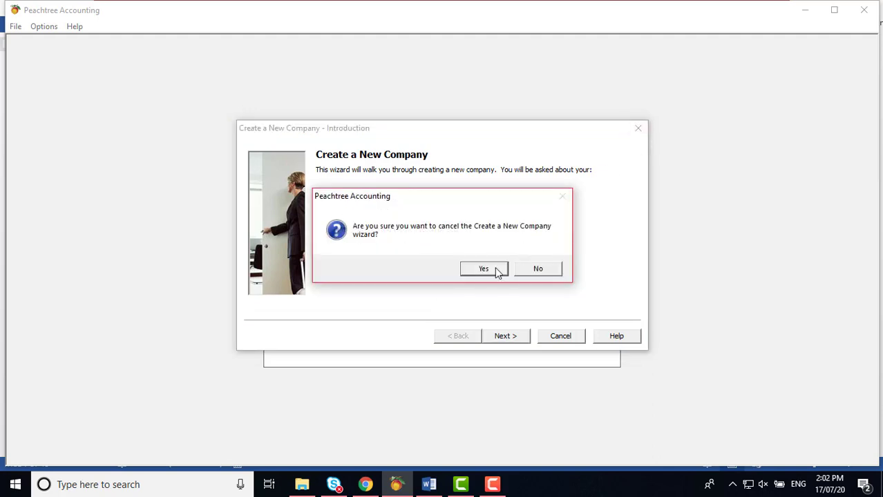
pyautogui.click(494, 269)
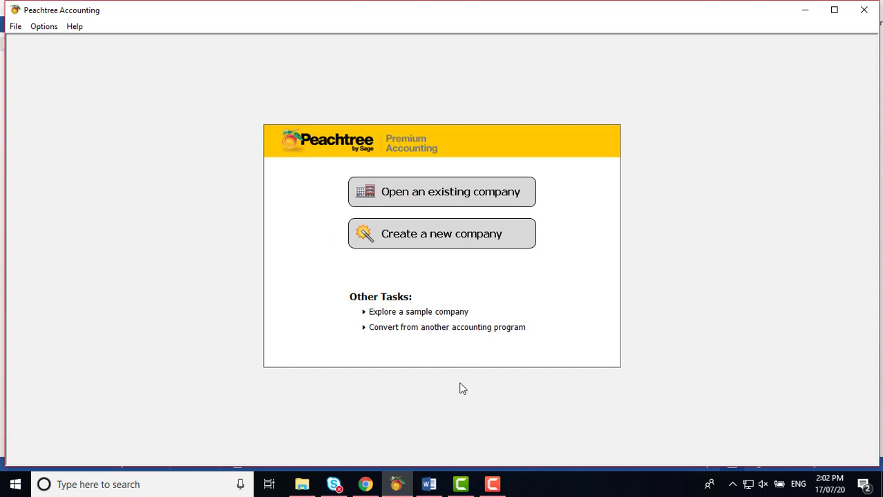
pyautogui.click(429, 484)
# Step: Scroll past Figure 2.2 to Figure 2.3, the Company Information Window
pyautogui.scroll(-1, 552, 318)
pyautogui.scroll(-4, 561, 317)
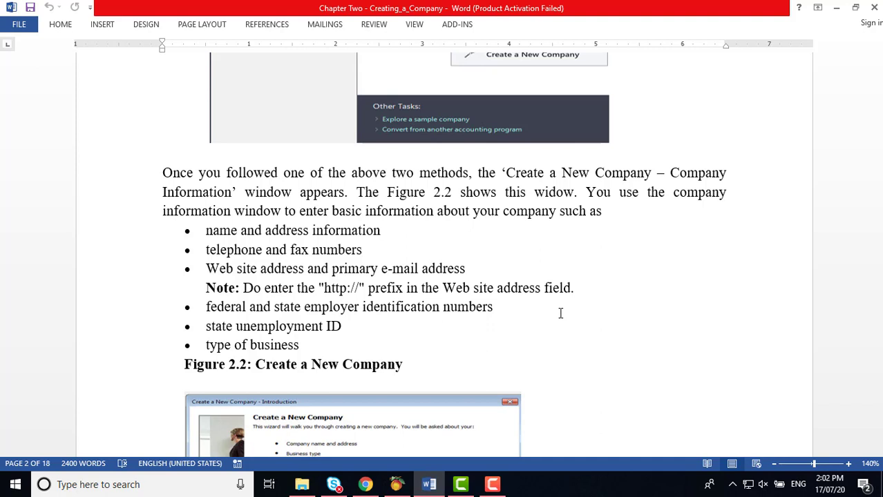
pyautogui.scroll(-4, 561, 313)
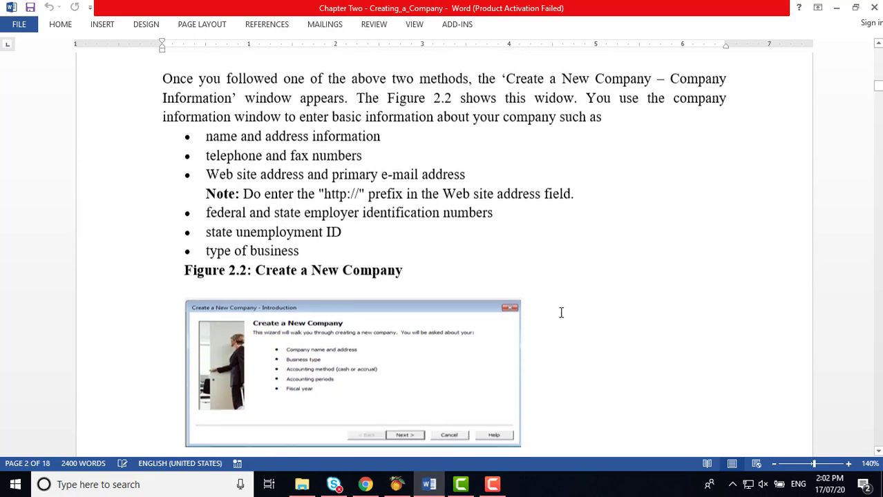
pyautogui.scroll(-1, 561, 313)
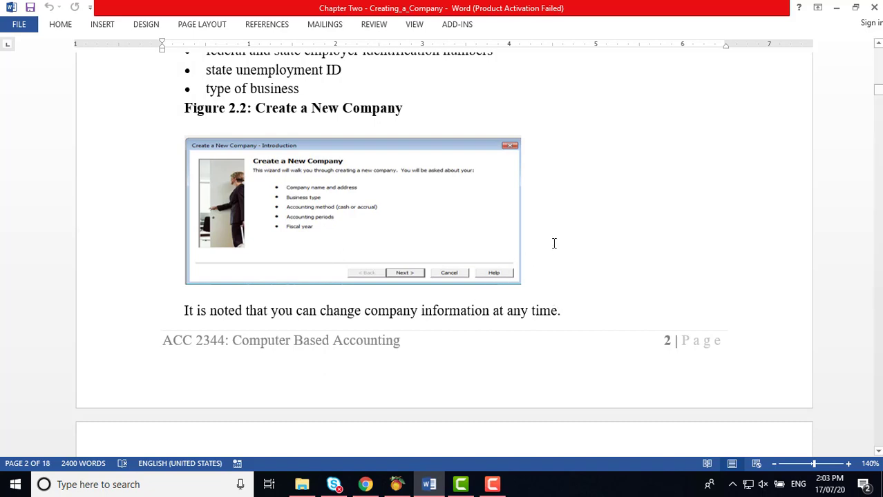
pyautogui.scroll(-10, 556, 240)
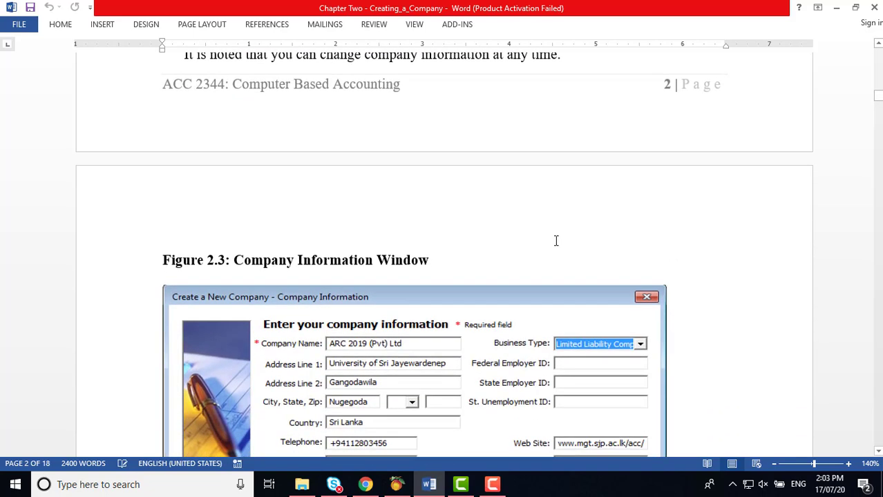
# Step: Scroll down to the Activity 2.1 company details list and section 2.2.1
pyautogui.scroll(-1, 555, 240)
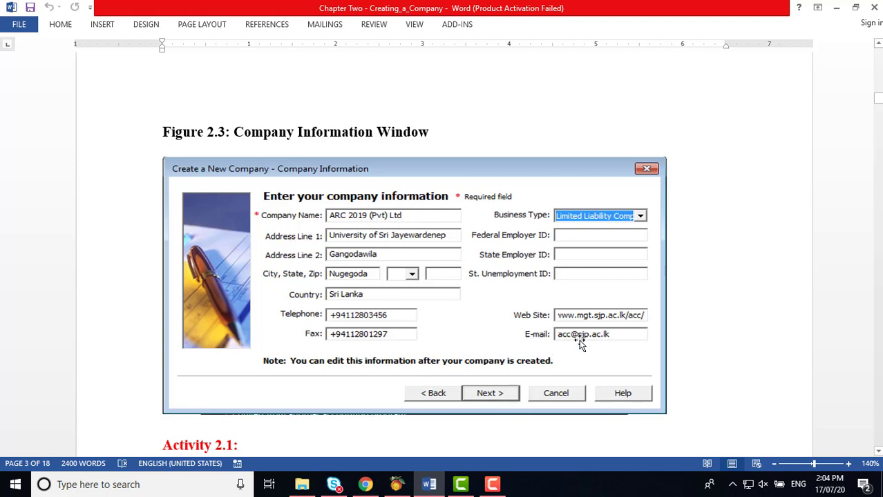
pyautogui.scroll(-3, 579, 324)
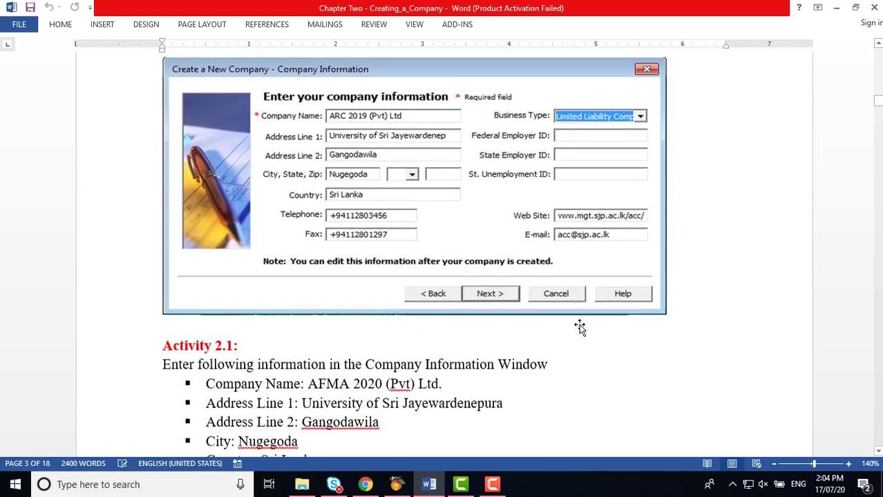
pyautogui.scroll(-5, 579, 328)
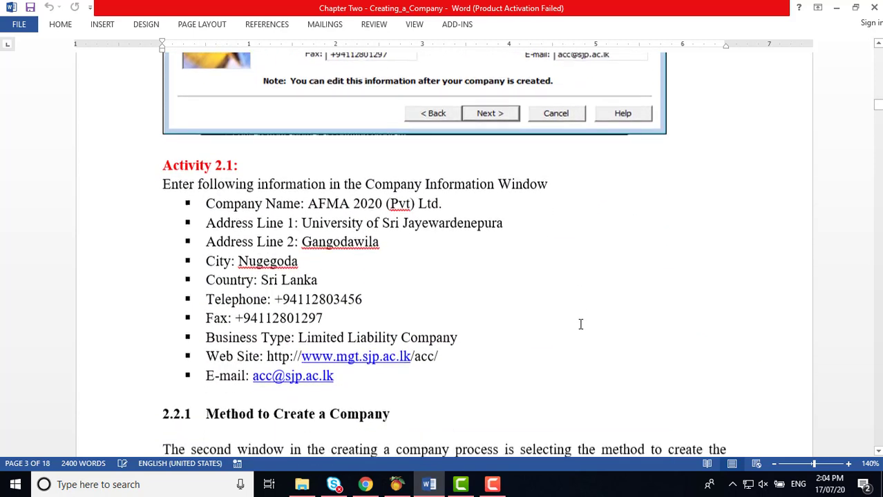
pyautogui.scroll(-2, 580, 325)
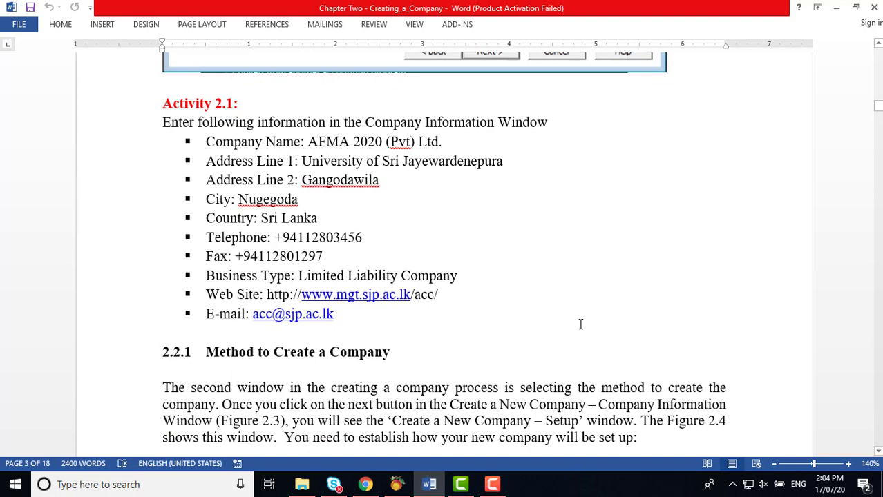
pyautogui.scroll(-1, 580, 324)
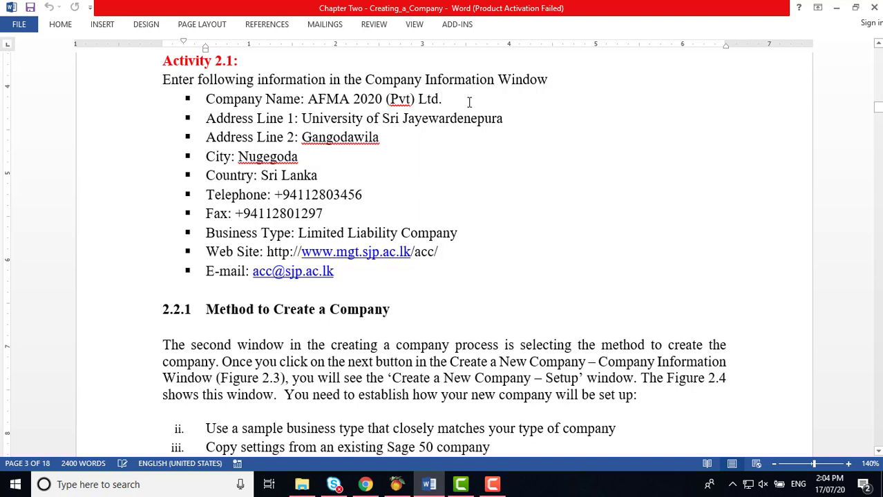
# Step: Append ' / BCOM 2020(Pvt) Ltd' after the company name in the Word list
pyautogui.write('/ ')
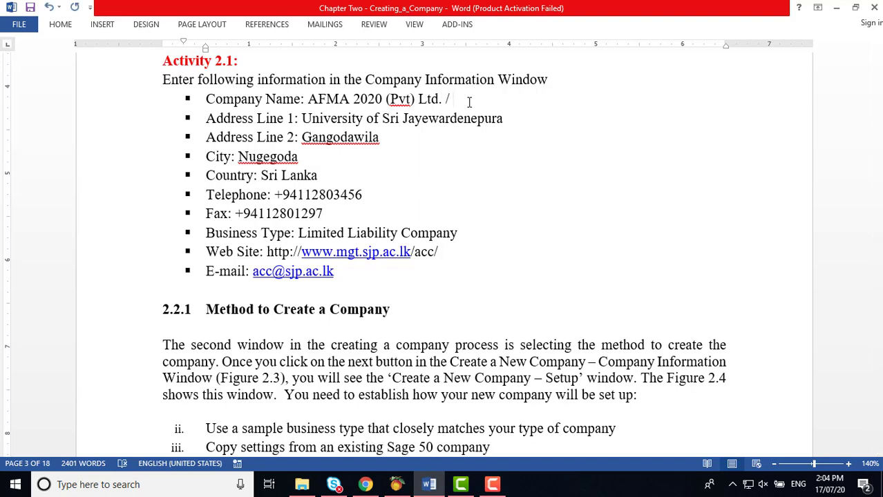
pyautogui.write('C')
pyautogui.press('BackSpace')
pyautogui.write('BCom')
pyautogui.press('BackSpace')
pyautogui.press('BackSpace')
pyautogui.write('OM 2020')
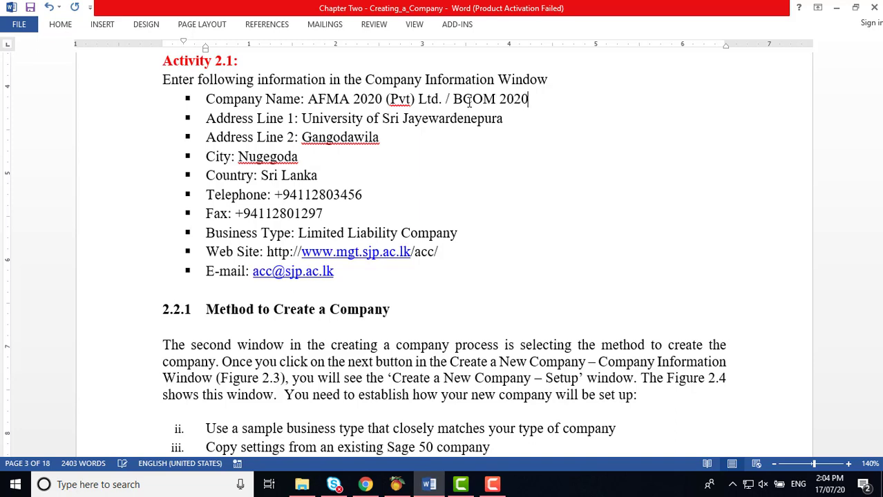
pyautogui.write('(Pvt) Ltd')
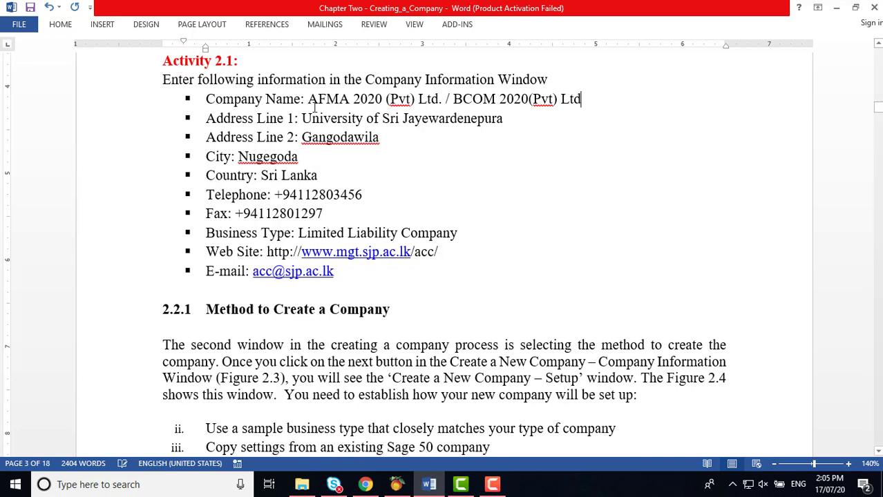
# Step: Copy 'AFMA 2020 (Pvt) Ltd.' and switch to Peachtree Accounting
pyautogui.click(309, 101)
pyautogui.moveTo(336, 100); pyautogui.dragTo(442, 101)
pyautogui.rightClick(442, 100)
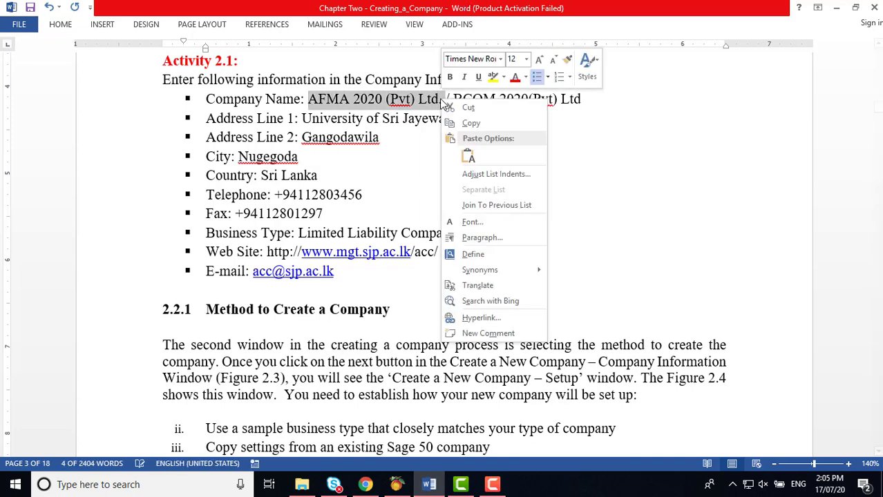
pyautogui.click(476, 122)
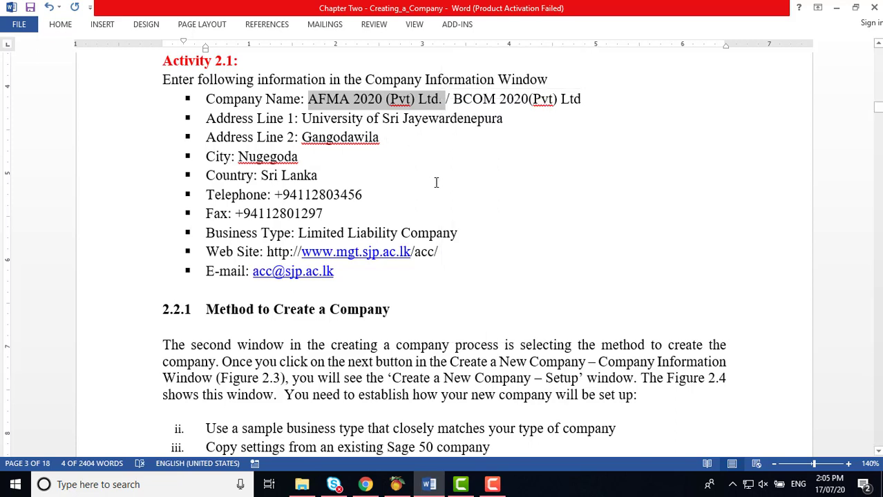
pyautogui.click(398, 486)
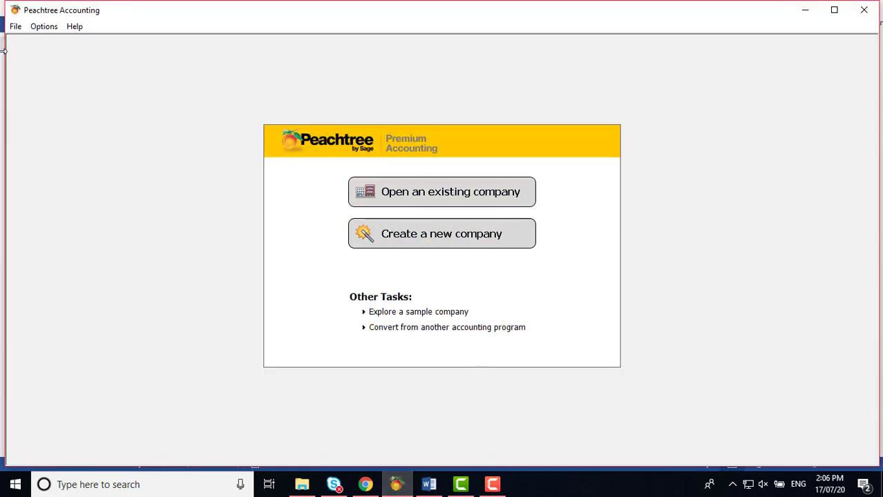
# Step: Start a new company and paste 'AFMA 2020 (Pvt) Ltd.' into the Company Name field
pyautogui.click(15, 27)
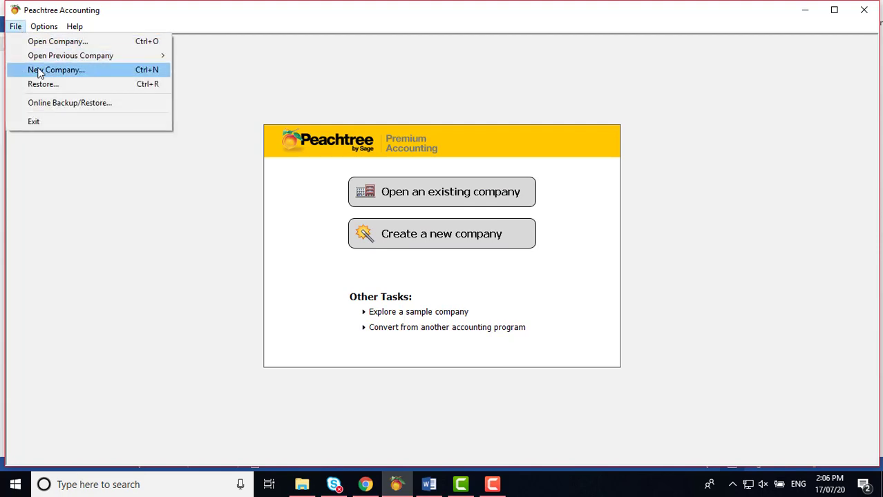
pyautogui.click(40, 69)
pyautogui.moveTo(466, 135); pyautogui.dragTo(463, 99)
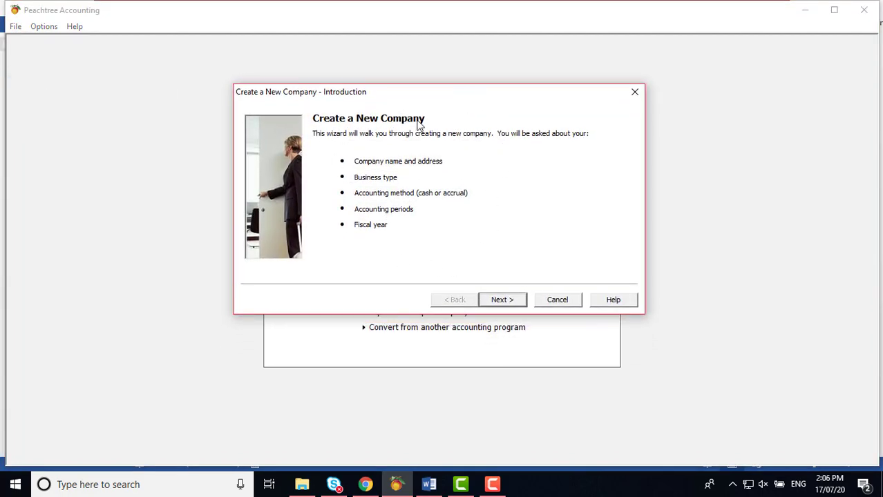
pyautogui.click(502, 300)
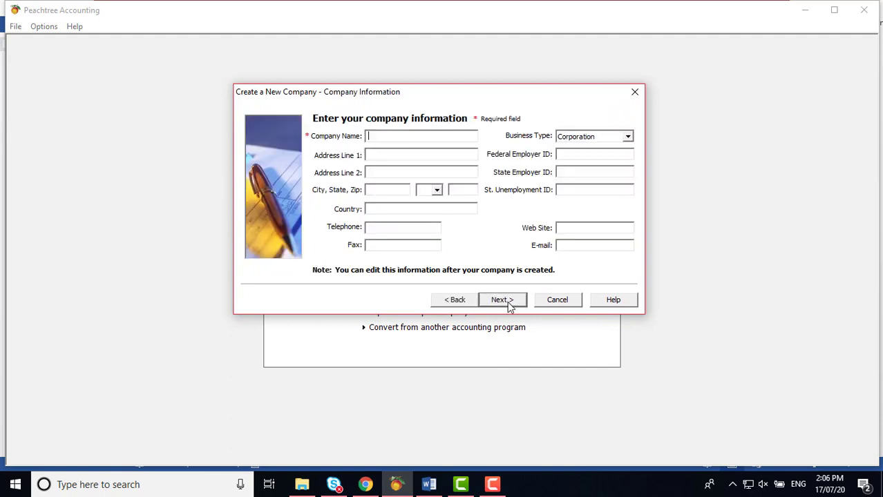
pyautogui.rightClick(371, 137)
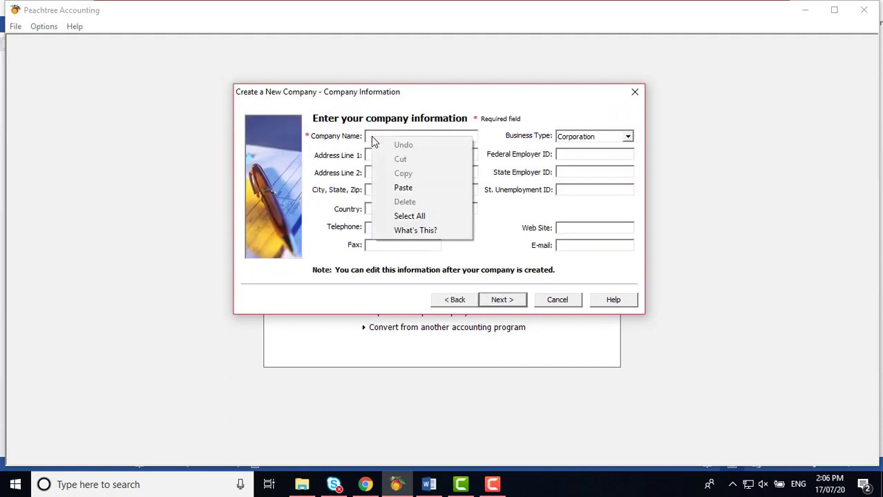
pyautogui.click(398, 185)
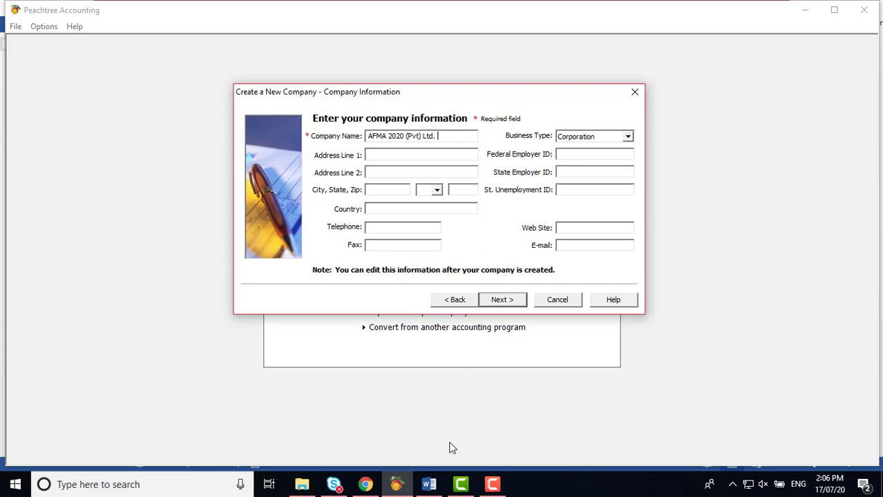
# Step: Copy 'BCOM 2020(Pvt) Ltd' from Word and paste it over the Peachtree company name
pyautogui.click(428, 484)
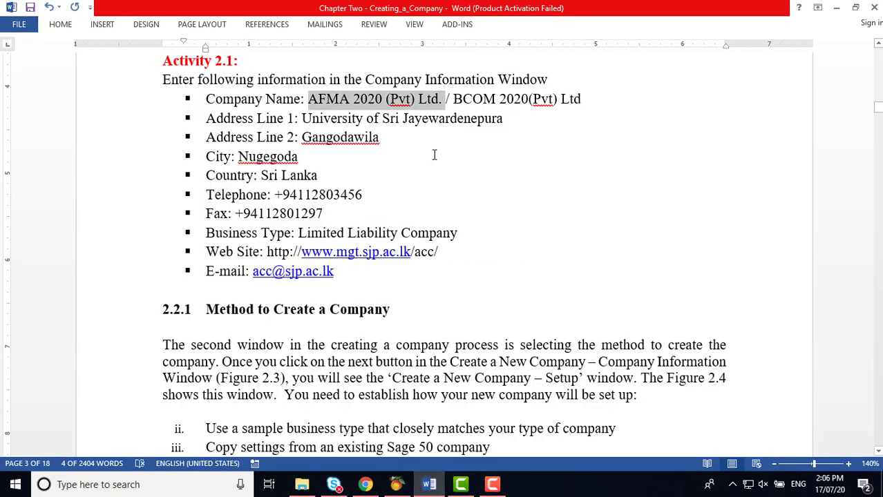
pyautogui.moveTo(453, 99); pyautogui.dragTo(582, 99)
pyautogui.rightClick(581, 99)
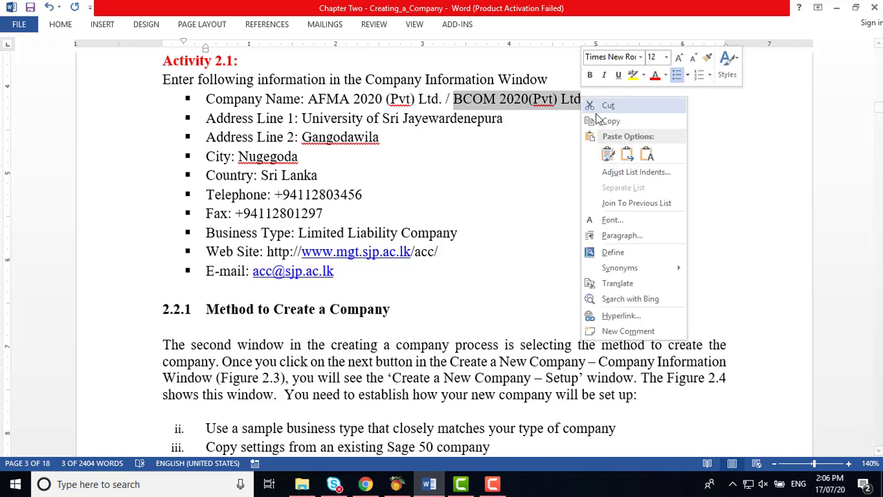
pyautogui.click(608, 121)
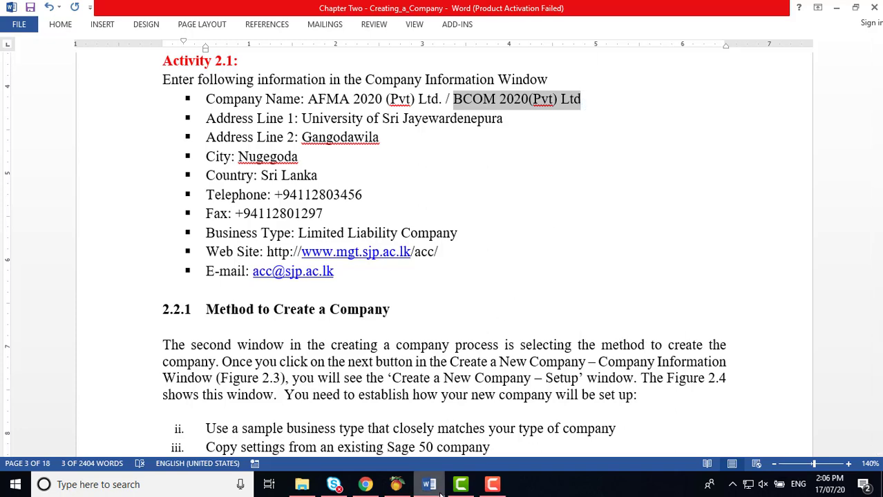
pyautogui.click(396, 485)
pyautogui.click(447, 136)
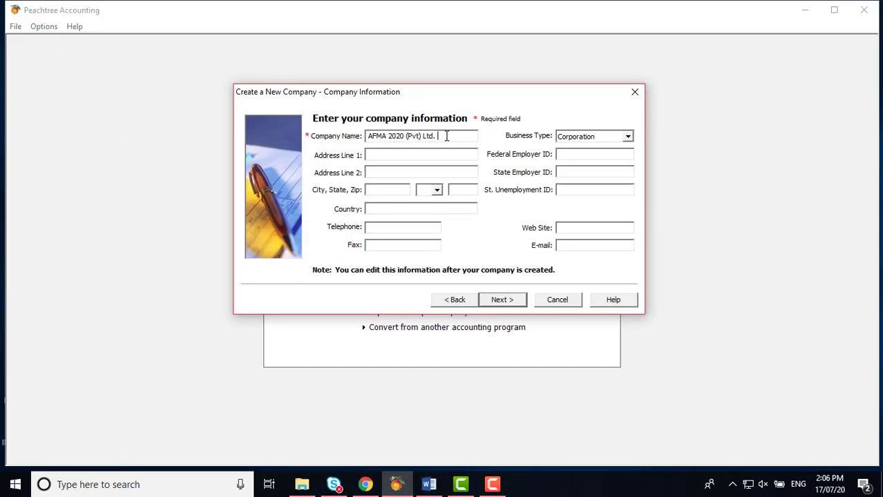
pyautogui.moveTo(447, 137); pyautogui.dragTo(368, 137)
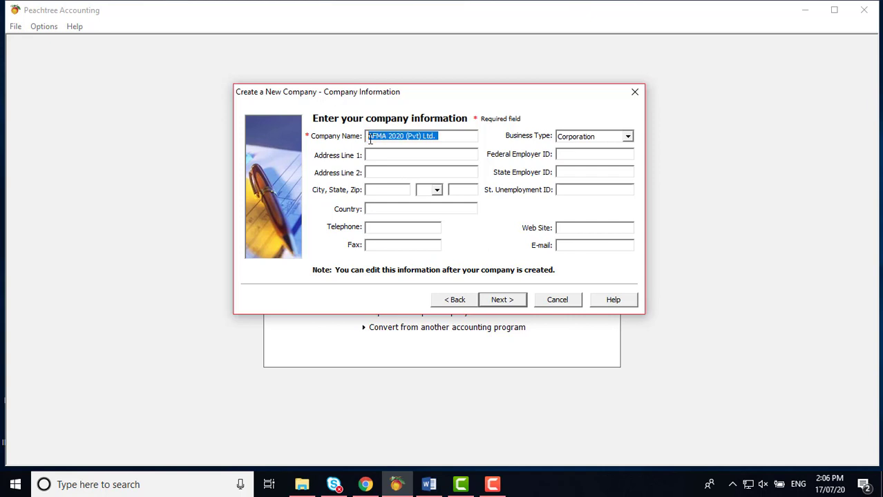
pyautogui.rightClick(368, 138)
pyautogui.click(399, 193)
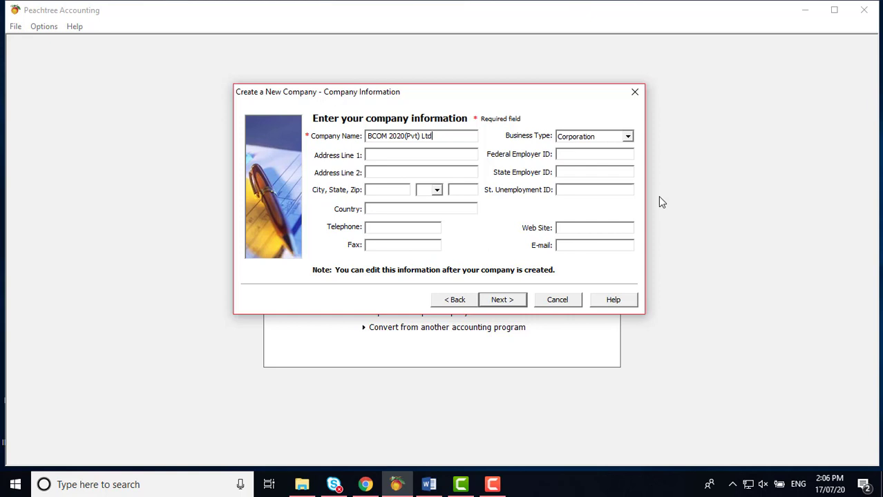
# Step: Edit the company name back to 'AFMA 2020 (Pvt) Ltd' and return to the Word instructions
pyautogui.click(389, 136)
pyautogui.press('BackSpace')
pyautogui.press('BackSpace')
pyautogui.press('BackSpace')
pyautogui.press('BackSpace')
pyautogui.write('A')
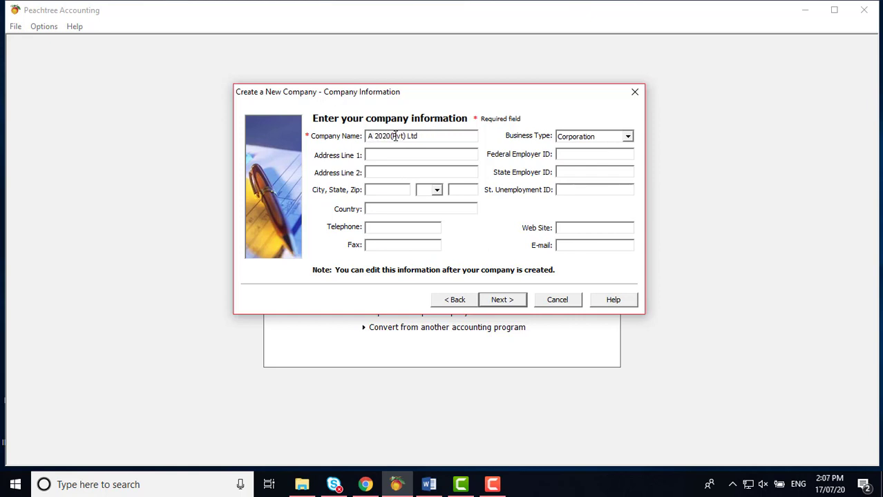
pyautogui.write('FMA')
pyautogui.click(402, 136)
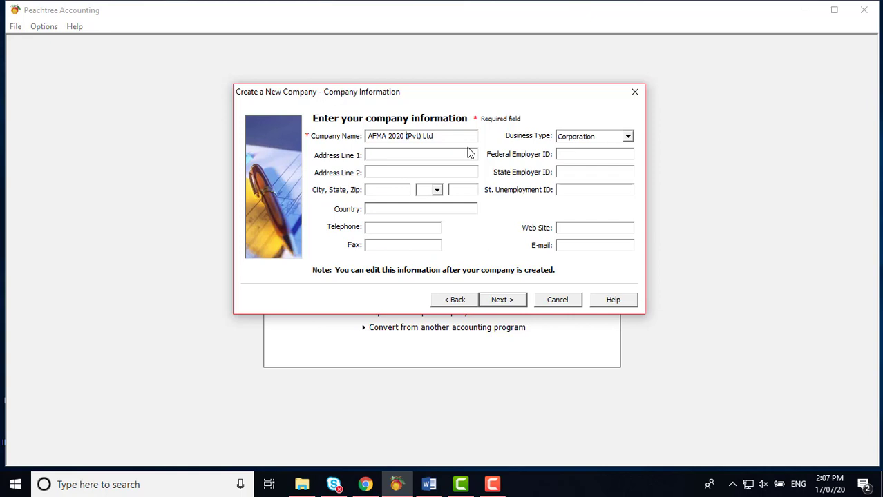
pyautogui.click(388, 155)
pyautogui.click(384, 172)
pyautogui.click(385, 191)
pyautogui.click(388, 208)
pyautogui.click(429, 486)
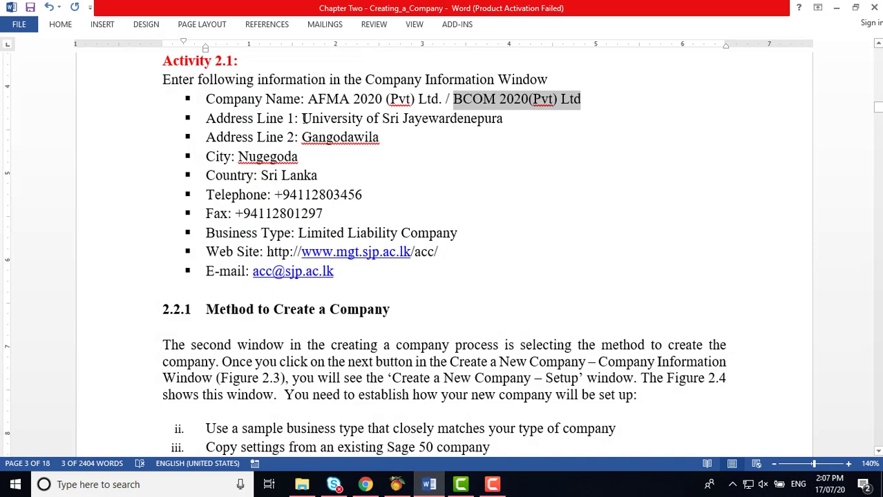
# Step: Copy the university address line from Word into Peachtree's Address Line 1
pyautogui.moveTo(302, 119); pyautogui.dragTo(434, 120)
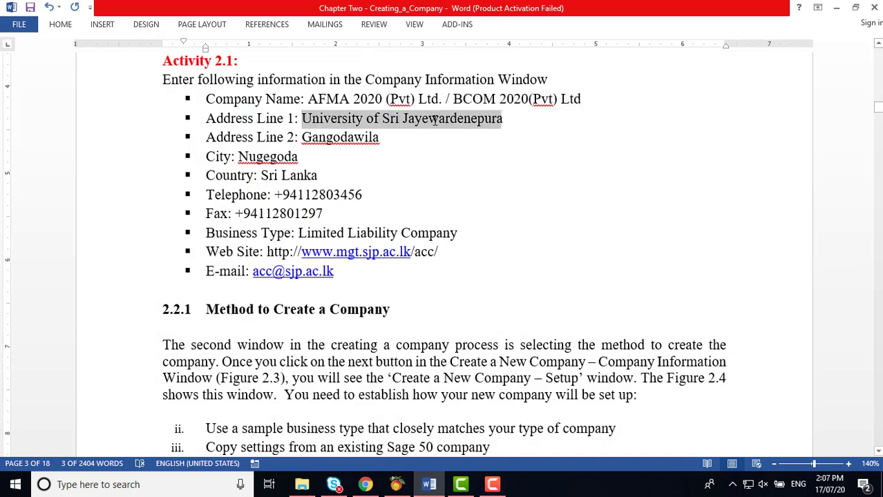
pyautogui.rightClick(474, 120)
pyautogui.click(505, 146)
pyautogui.click(397, 485)
pyautogui.click(377, 154)
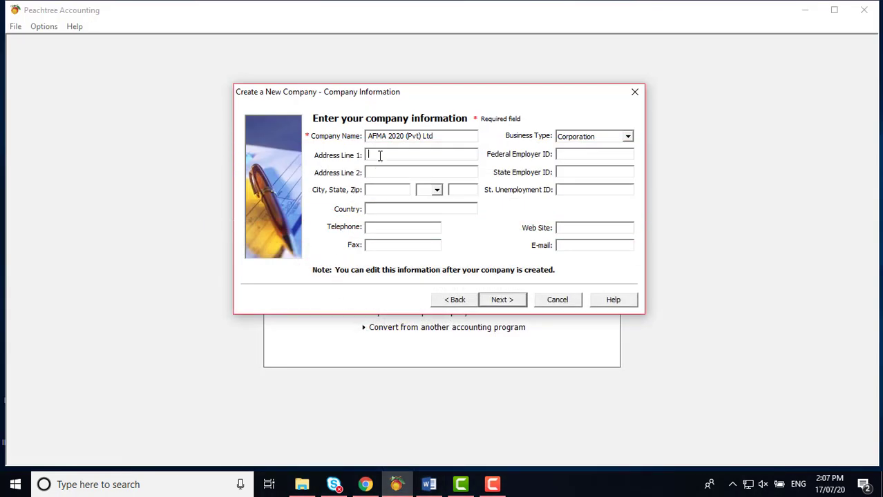
pyautogui.rightClick(379, 156)
pyautogui.click(411, 207)
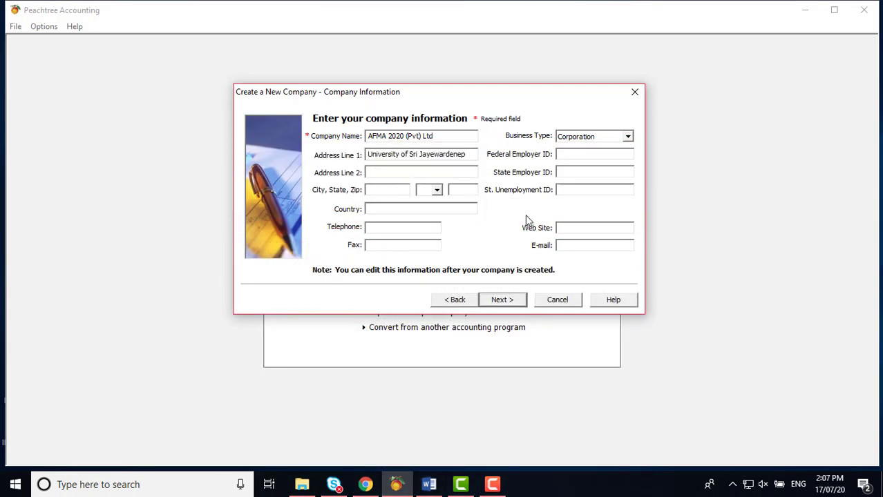
# Step: Copy the second address line from Word into Address Line 2
pyautogui.click(428, 485)
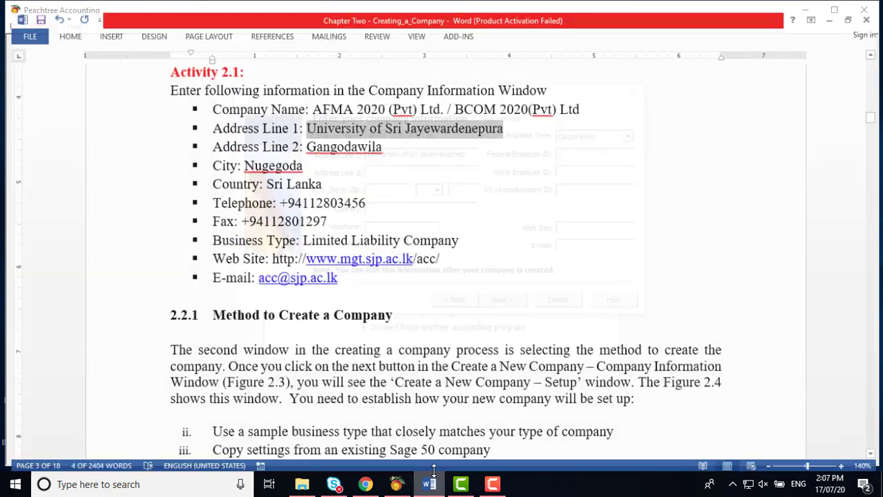
pyautogui.moveTo(301, 136); pyautogui.dragTo(385, 138)
pyautogui.rightClick(385, 138)
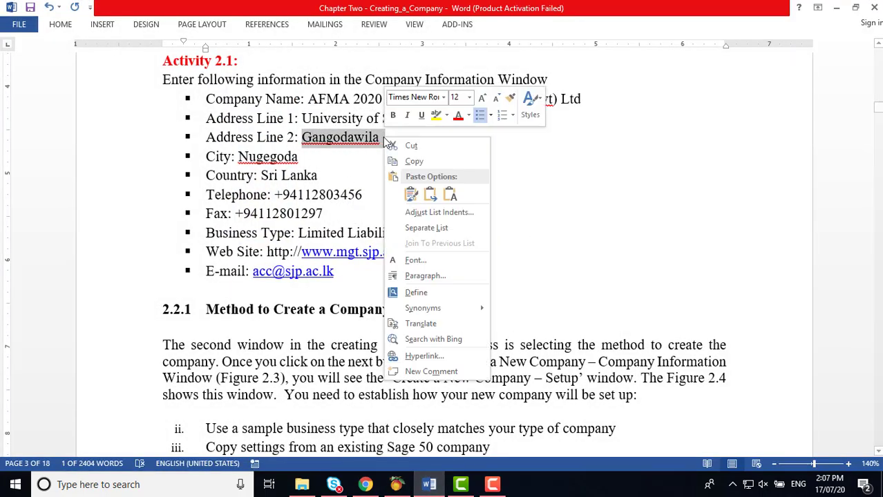
pyautogui.click(413, 162)
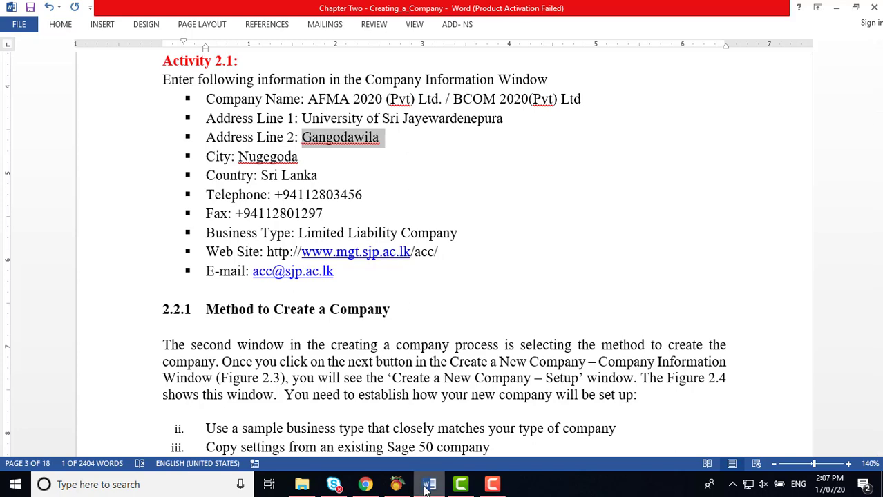
pyautogui.click(395, 485)
pyautogui.click(389, 172)
pyautogui.rightClick(389, 173)
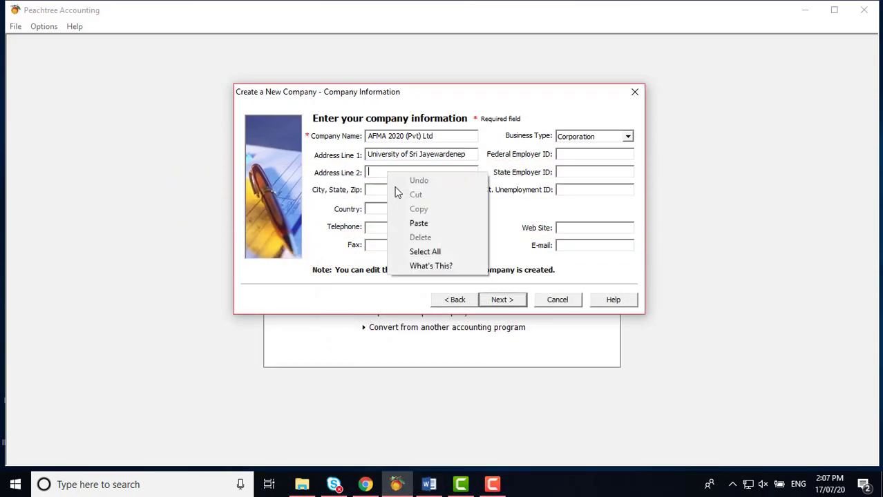
pyautogui.click(417, 225)
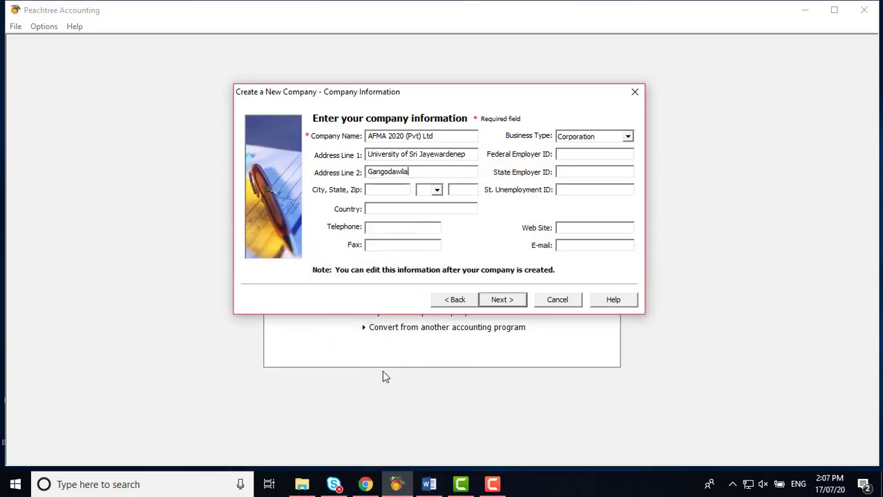
# Step: Ignore Word's spelling flag on the city name and paste it into the City field
pyautogui.click(428, 485)
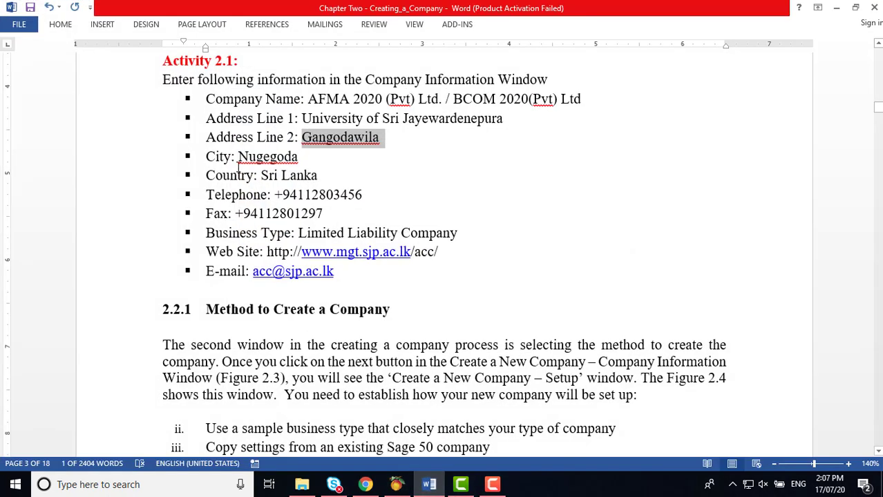
pyautogui.moveTo(238, 157); pyautogui.dragTo(297, 157)
pyautogui.rightClick(297, 156)
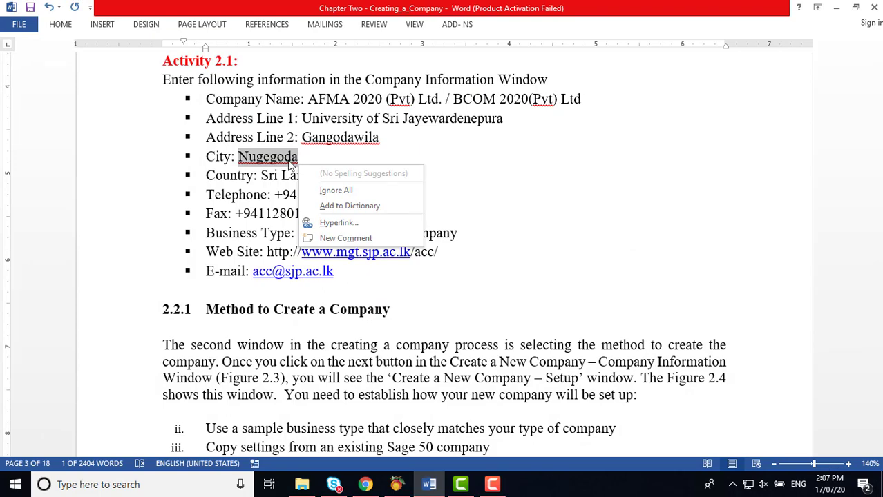
pyautogui.click(335, 190)
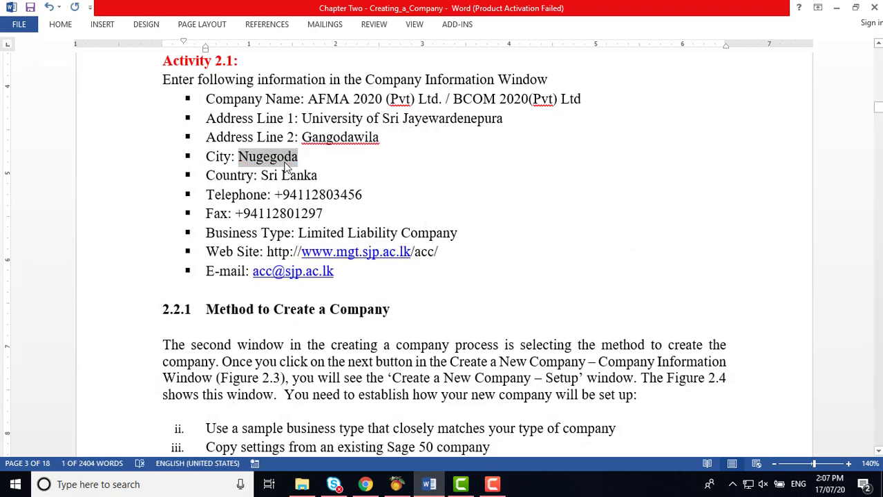
pyautogui.rightClick(283, 163)
pyautogui.click(315, 185)
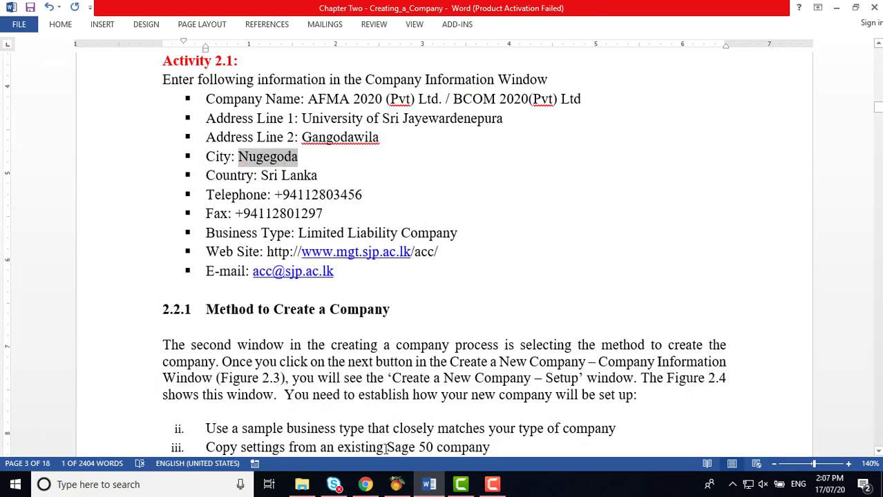
pyautogui.click(396, 485)
pyautogui.click(389, 190)
pyautogui.rightClick(389, 191)
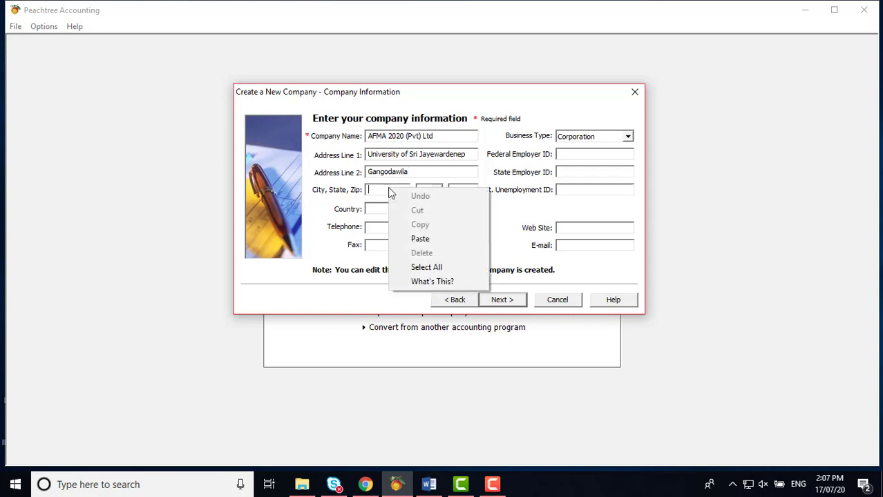
pyautogui.click(421, 238)
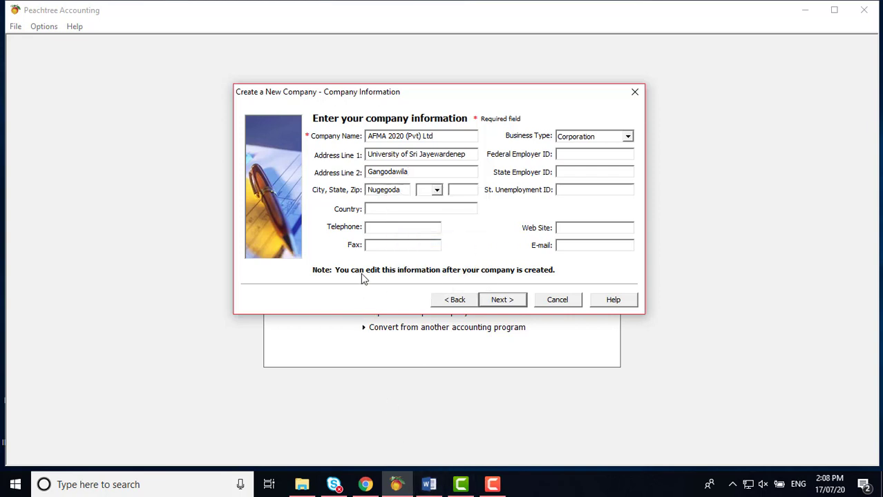
pyautogui.click(429, 484)
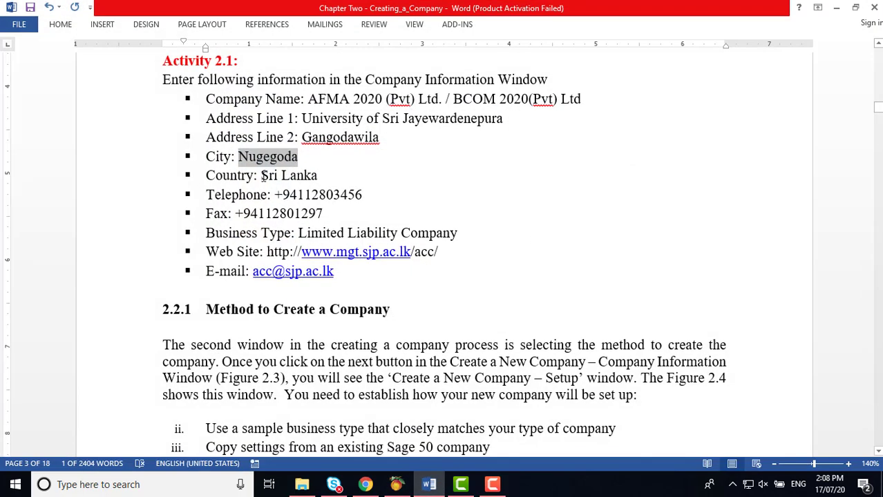
# Step: Paste Sri Lanka from the Word handout into the Country field
pyautogui.moveTo(262, 177); pyautogui.dragTo(310, 176)
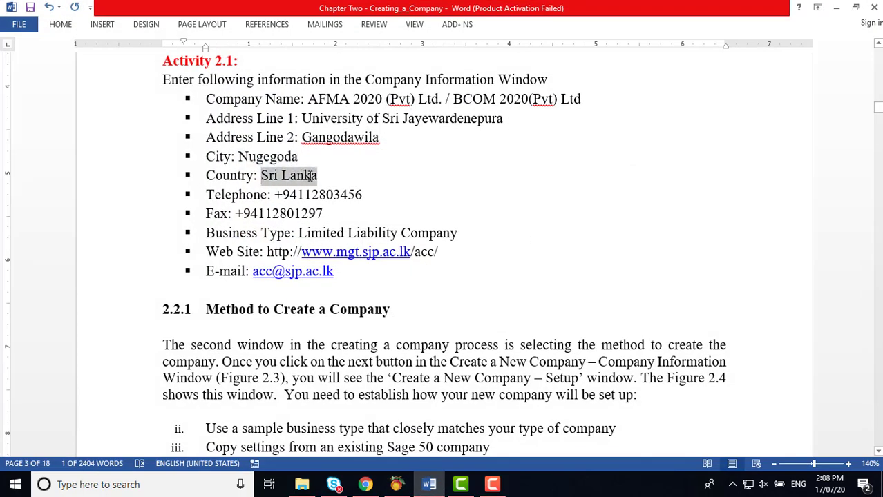
pyautogui.rightClick(309, 176)
pyautogui.click(346, 200)
pyautogui.click(396, 485)
pyautogui.click(375, 209)
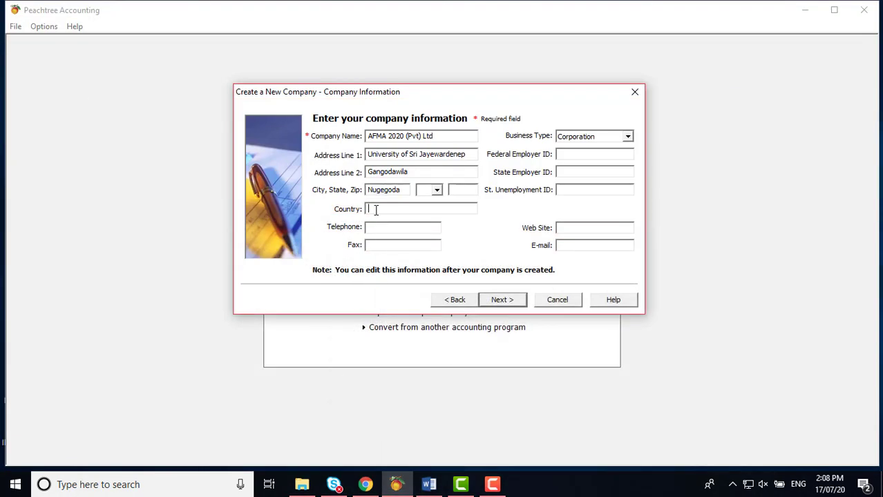
pyautogui.rightClick(376, 209)
pyautogui.click(401, 255)
pyautogui.click(393, 244)
# Step: Copy the telephone number from the handout into the Telephone field
pyautogui.click(431, 486)
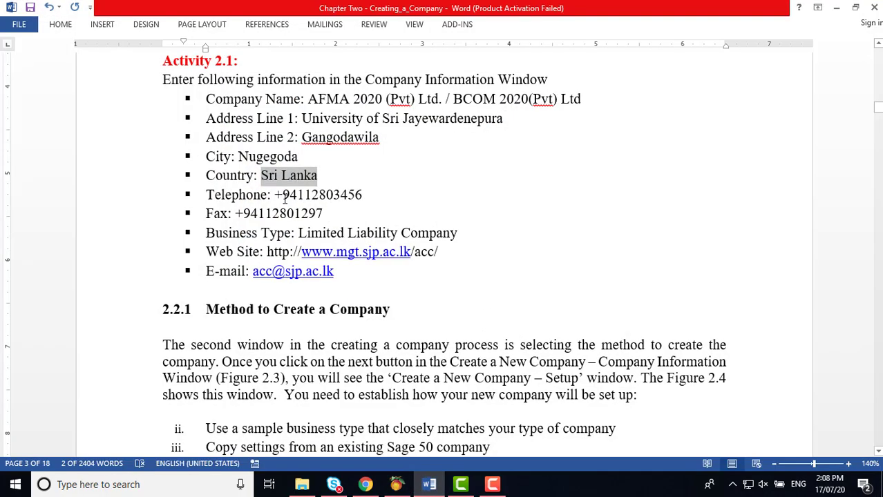
pyautogui.moveTo(275, 194); pyautogui.dragTo(343, 195)
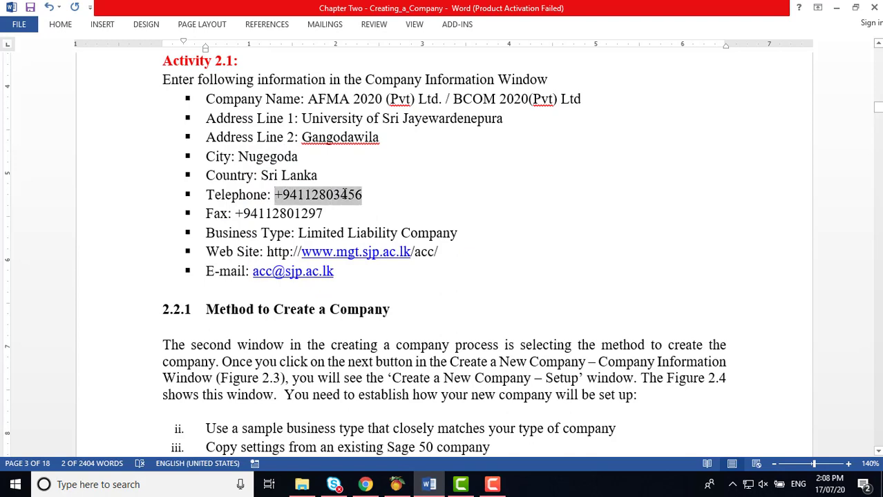
pyautogui.rightClick(344, 195)
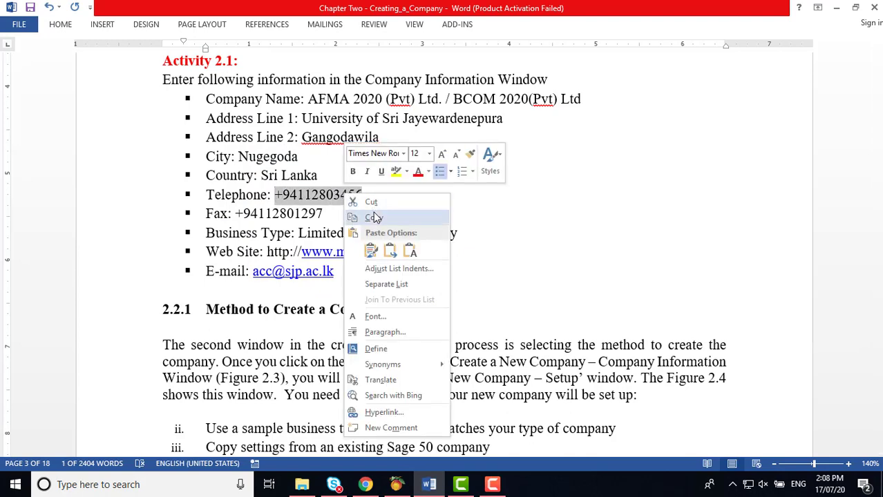
pyautogui.click(377, 215)
pyautogui.click(396, 485)
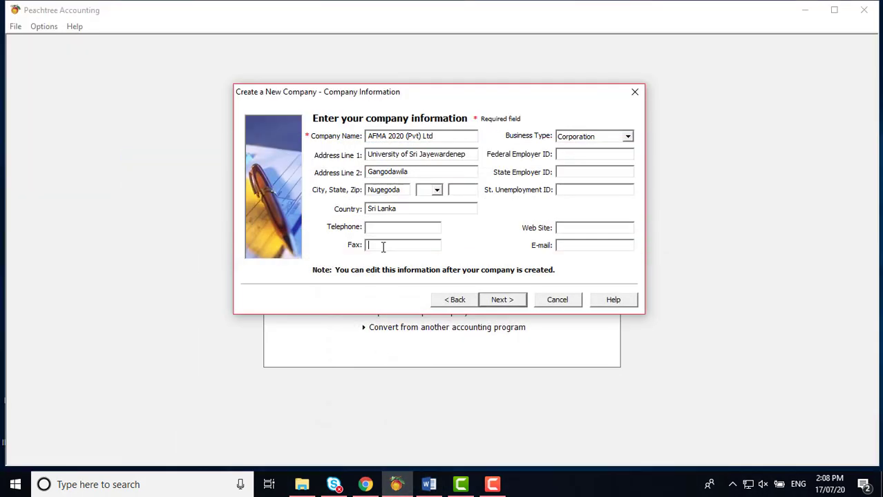
pyautogui.click(381, 228)
pyautogui.rightClick(381, 228)
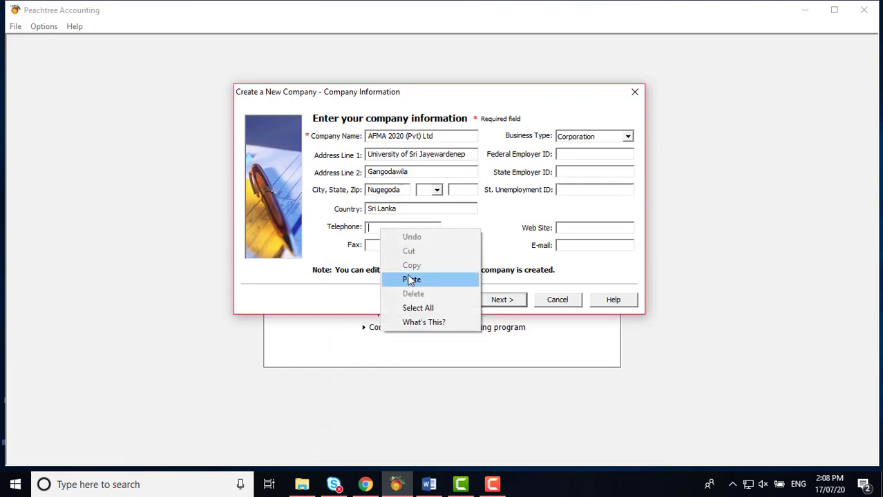
pyautogui.click(414, 278)
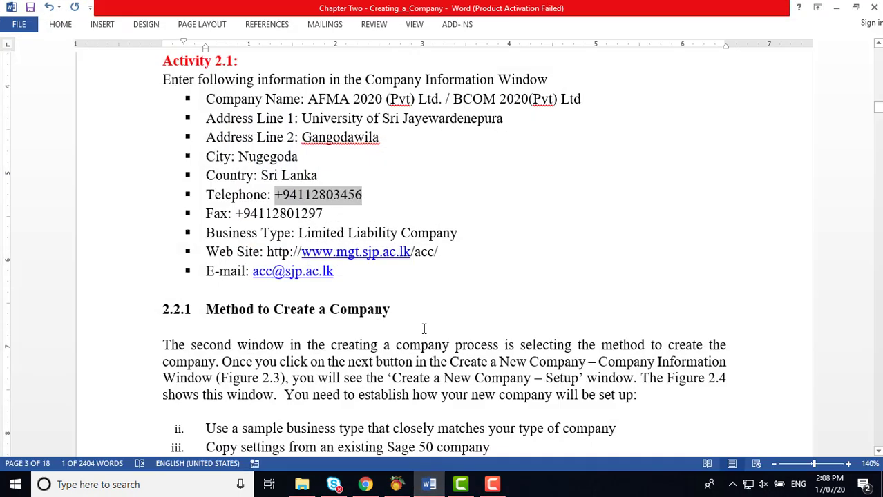
# Step: Copy the fax number from the handout into the Fax field
pyautogui.click(429, 484)
pyautogui.moveTo(236, 214); pyautogui.dragTo(301, 215)
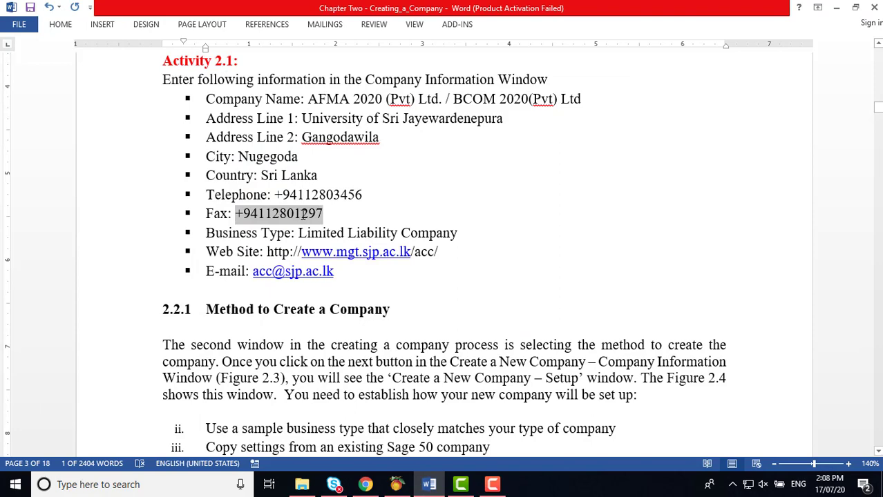
pyautogui.rightClick(302, 215)
pyautogui.click(335, 239)
pyautogui.click(429, 484)
pyautogui.click(376, 246)
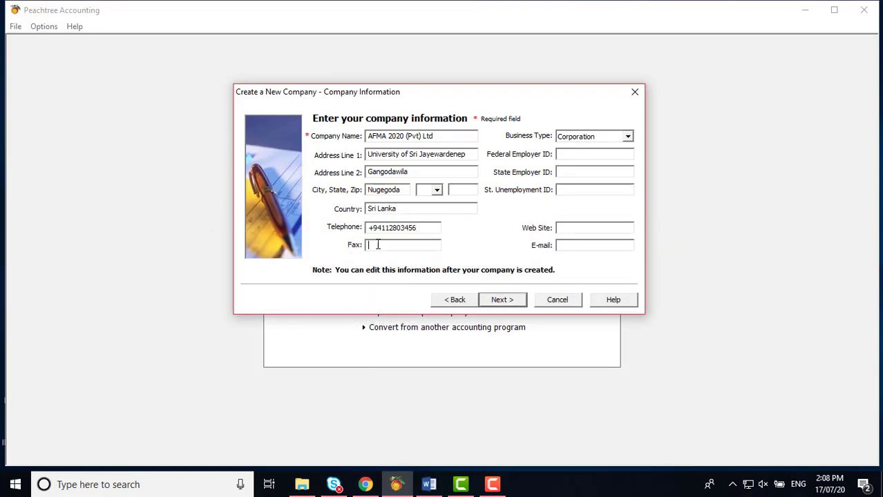
pyautogui.rightClick(378, 246)
pyautogui.click(408, 295)
pyautogui.click(428, 484)
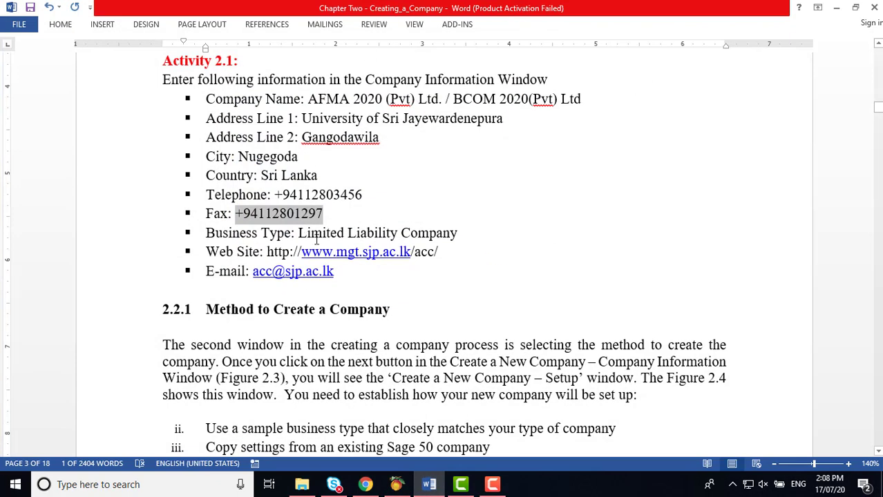
pyautogui.click(428, 484)
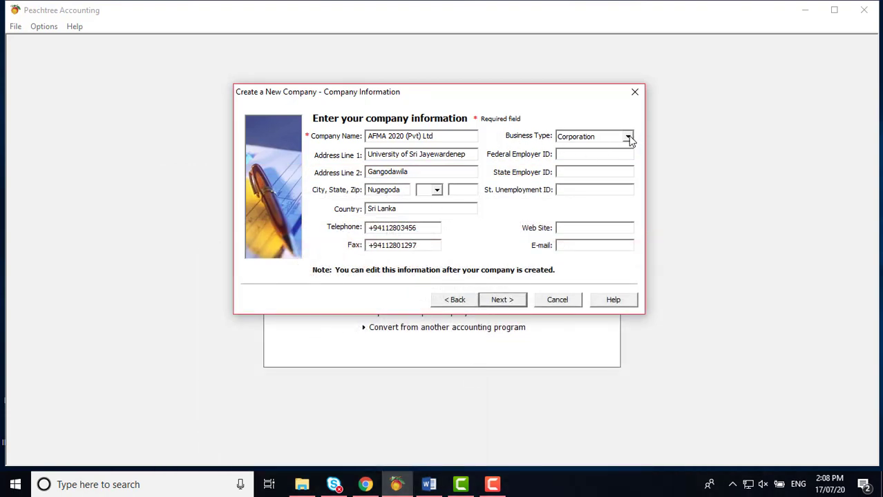
pyautogui.click(629, 137)
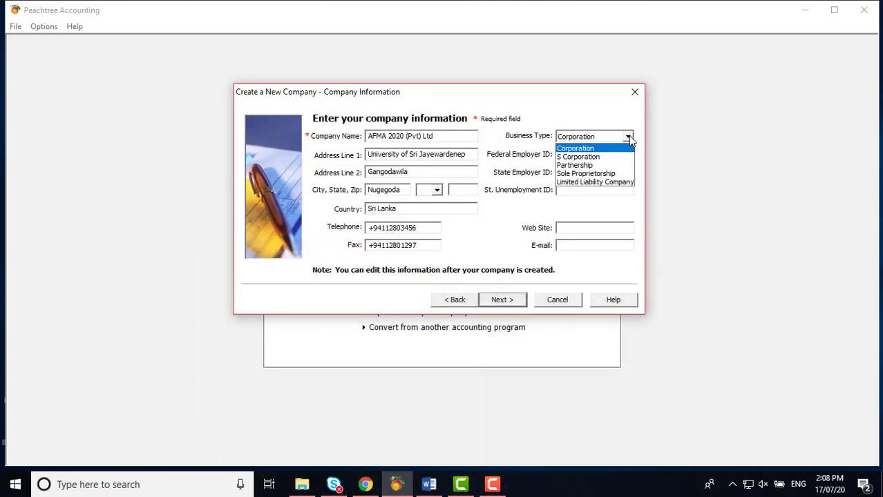
# Step: Set the business type to Limited Liability Company
pyautogui.click(630, 182)
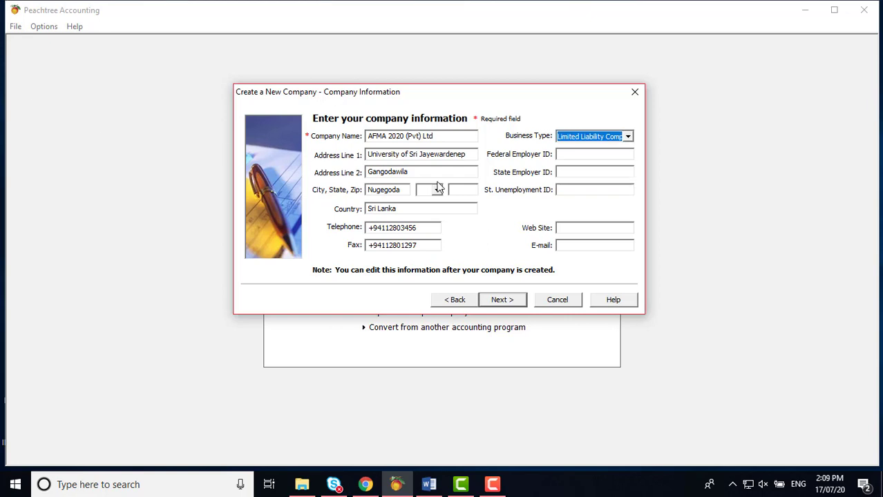
pyautogui.click(576, 155)
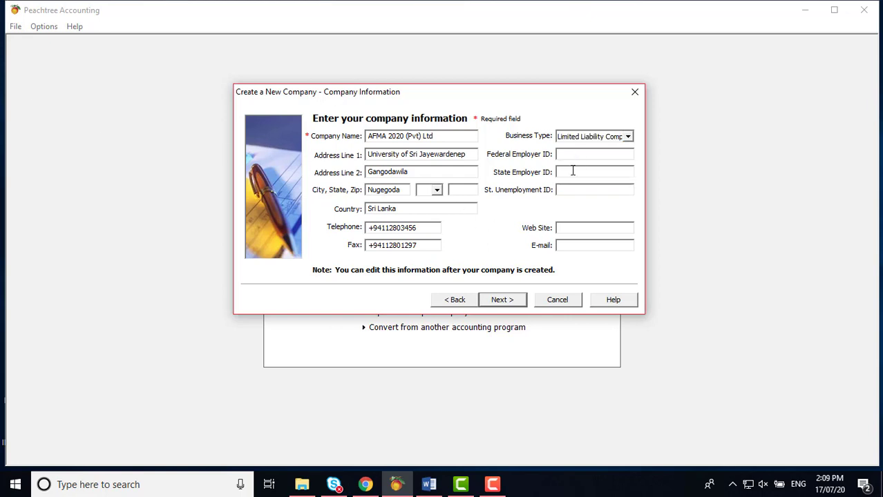
pyautogui.click(573, 171)
pyautogui.click(566, 193)
pyautogui.click(428, 485)
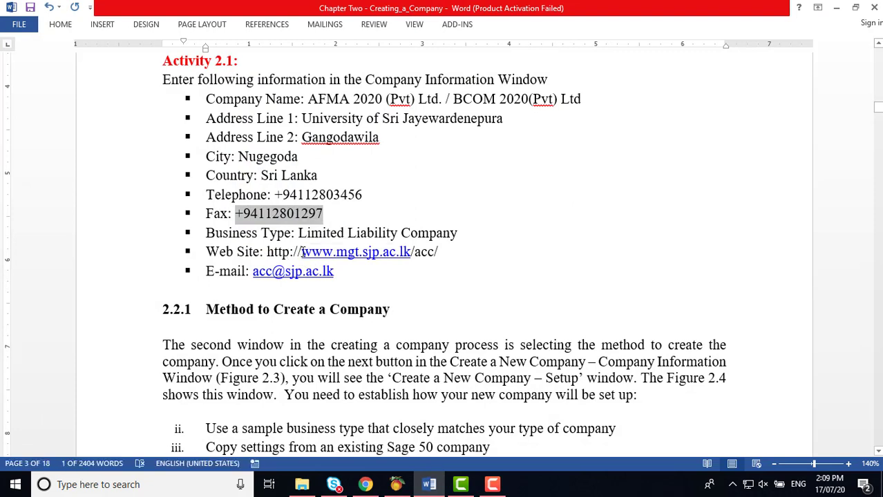
pyautogui.moveTo(267, 251); pyautogui.dragTo(445, 253)
pyautogui.rightClick(445, 253)
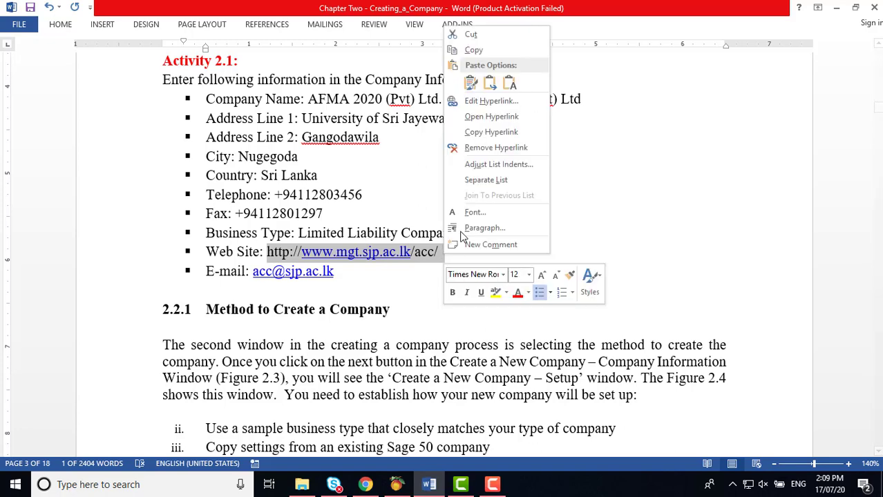
pyautogui.click(475, 53)
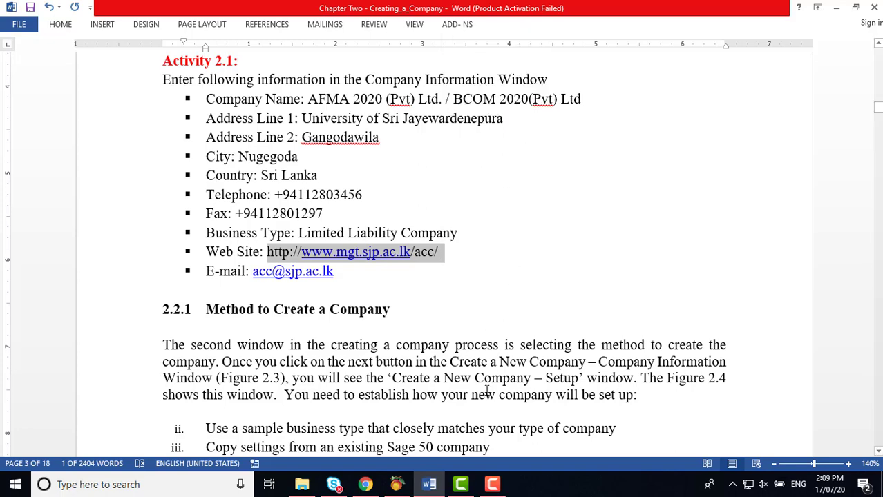
pyautogui.click(430, 486)
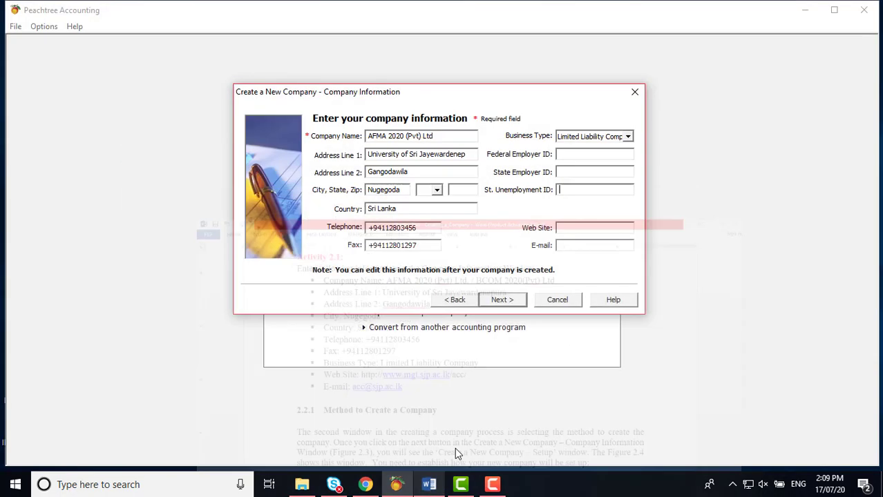
pyautogui.click(571, 229)
pyautogui.rightClick(571, 229)
pyautogui.click(597, 281)
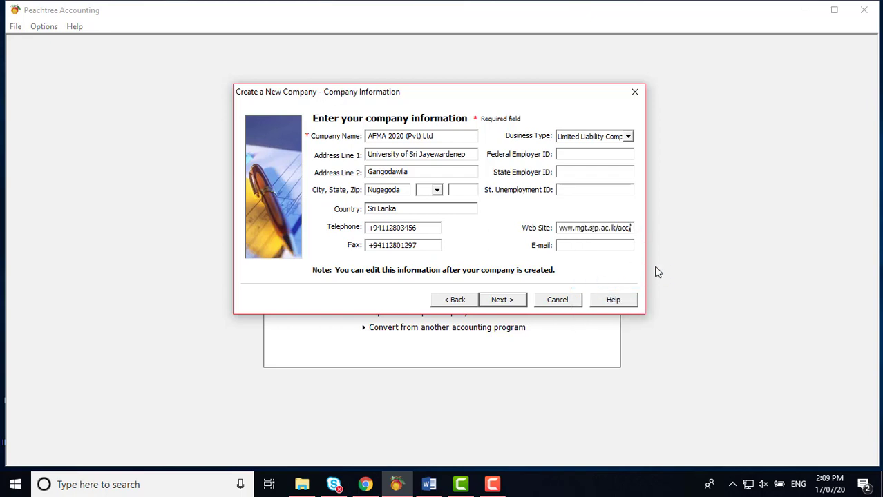
pyautogui.press('Left')
pyautogui.press('Left')
pyautogui.press('Left')
pyautogui.press('Left')
pyautogui.press('Left')
pyautogui.press('Left')
pyautogui.press('Left')
pyautogui.press('Left')
pyautogui.press('Left')
pyautogui.press('Left')
pyautogui.press('Left')
pyautogui.press('Left')
pyautogui.press('Left')
pyautogui.press('Left')
pyautogui.press('Left')
pyautogui.press('Left')
pyautogui.press('Left')
pyautogui.press('Left')
pyautogui.press('Left')
pyautogui.press('Left')
pyautogui.press('Right')
pyautogui.write('com')
pyautogui.press('BackSpace')
pyautogui.press('BackSpace')
pyautogui.press('BackSpace')
pyautogui.write('acc')
# Step: Copy the company e-mail address from the Word handout
pyautogui.click(438, 489)
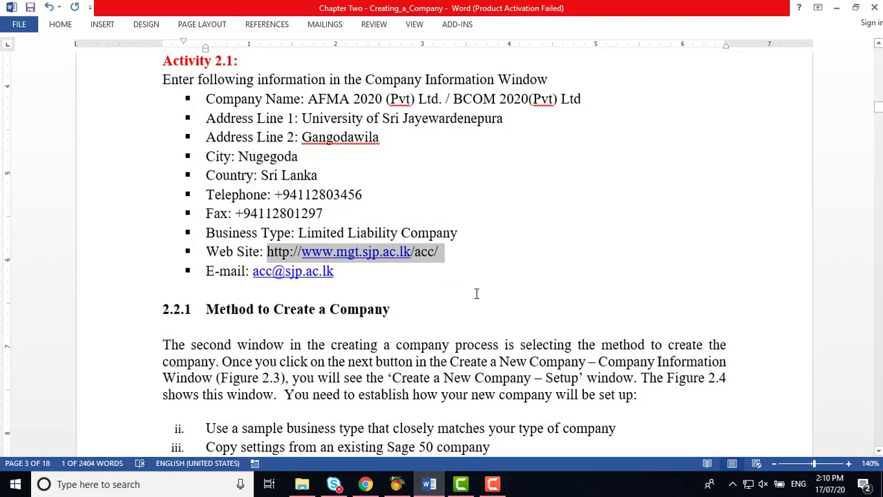
pyautogui.moveTo(253, 271); pyautogui.dragTo(337, 272)
pyautogui.hotkey('ctrl', 'c')
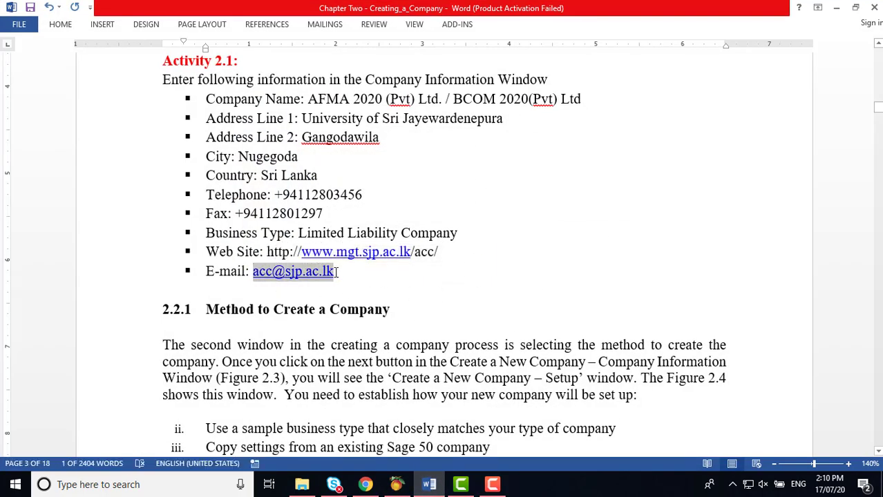
pyautogui.rightClick(335, 277)
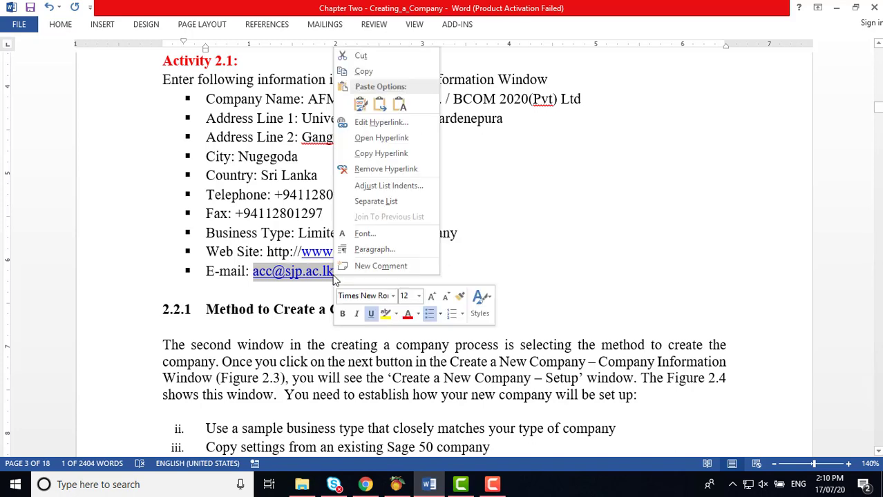
pyautogui.click(365, 72)
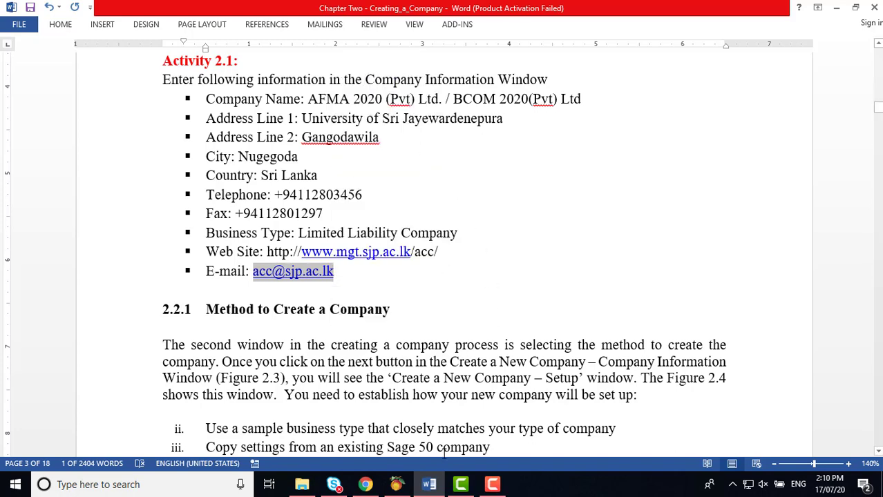
# Step: Paste the address into Peachtree's E-mail field, fix the text before the @, and return to Word
pyautogui.click(444, 489)
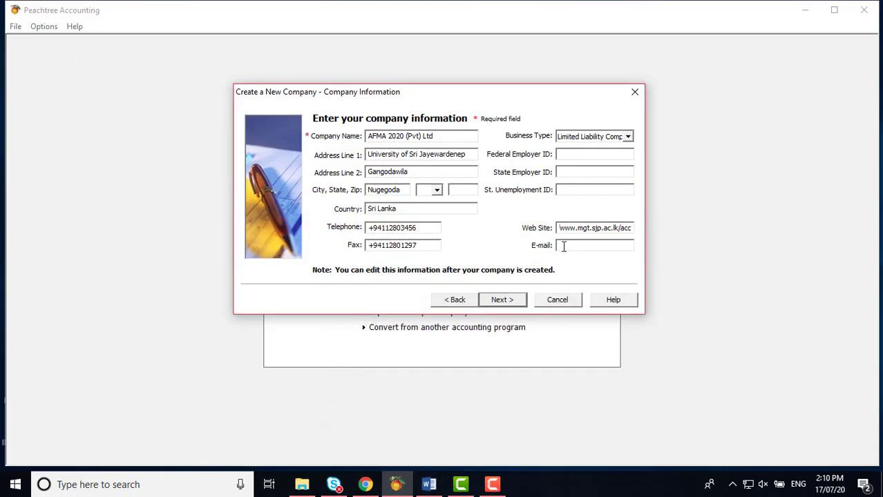
pyautogui.click(563, 246)
pyautogui.rightClick(563, 247)
pyautogui.click(592, 294)
pyautogui.click(571, 245)
pyautogui.press('BackSpace')
pyautogui.press('BackSpace')
pyautogui.press('BackSpace')
pyautogui.write('com')
pyautogui.press('BackSpace')
pyautogui.press('BackSpace')
pyautogui.press('BackSpace')
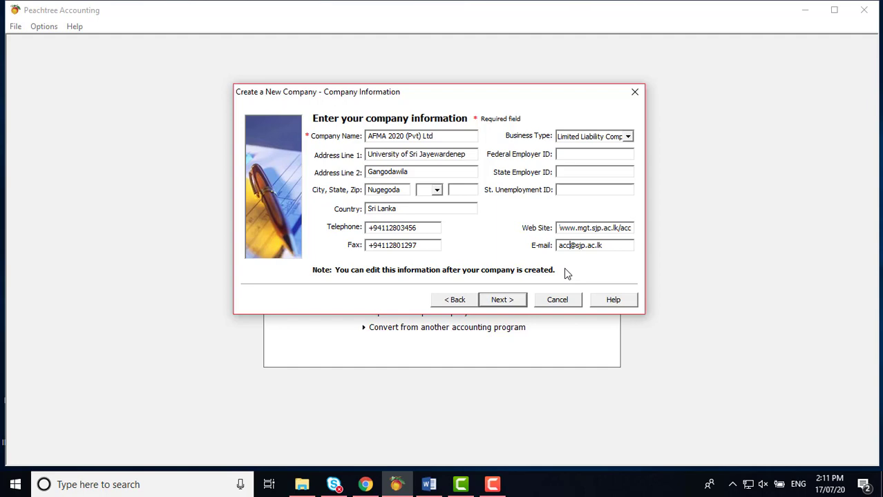
pyautogui.click(443, 488)
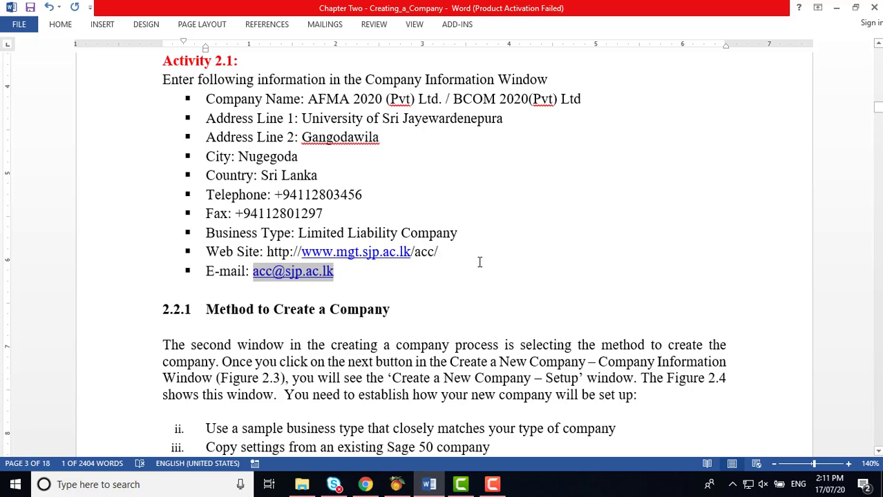
# Step: Advance past company information and select 'Build your own chart of accounts' as the creation method
pyautogui.scroll(-5, 480, 263)
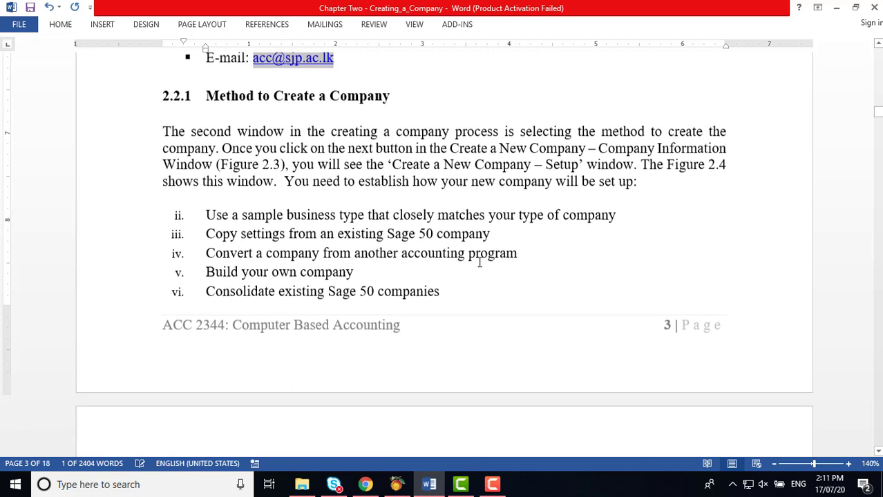
pyautogui.scroll(-1, 479, 263)
pyautogui.scroll(1, 479, 262)
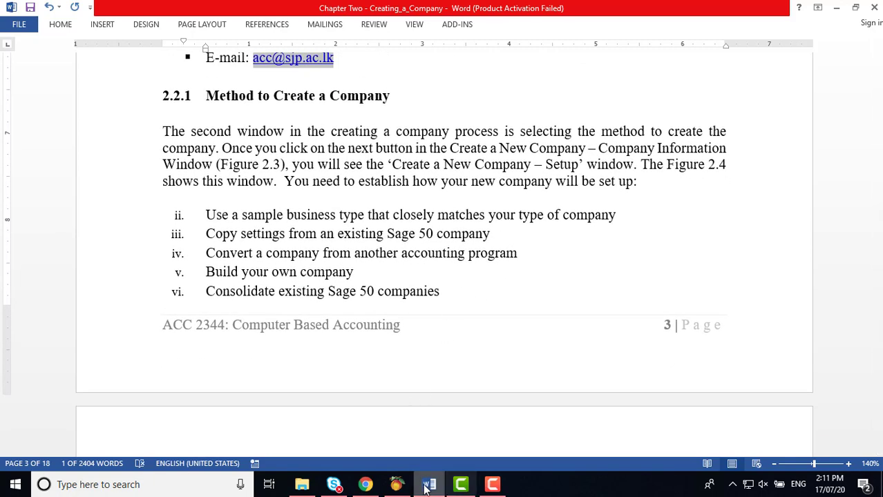
pyautogui.click(398, 486)
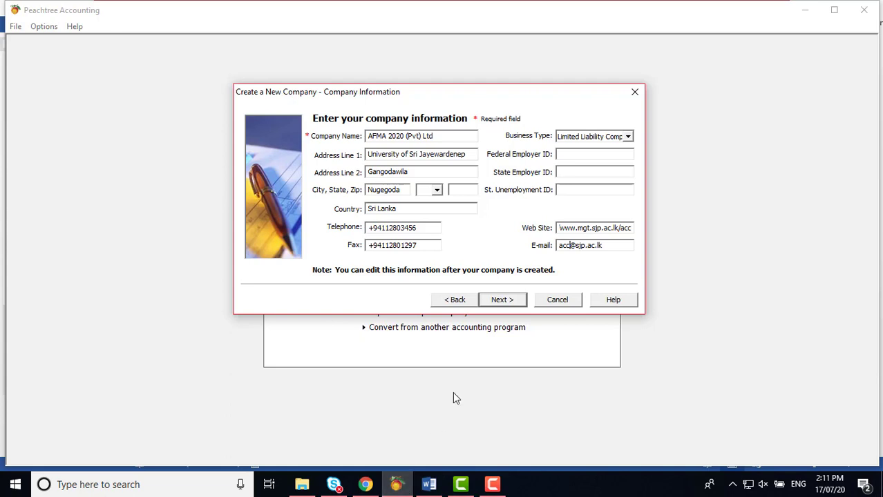
pyautogui.click(503, 303)
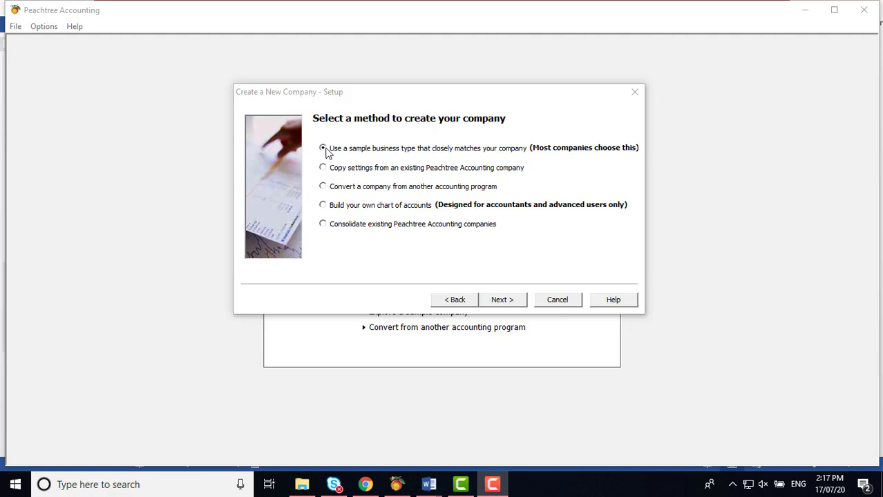
pyautogui.click(324, 208)
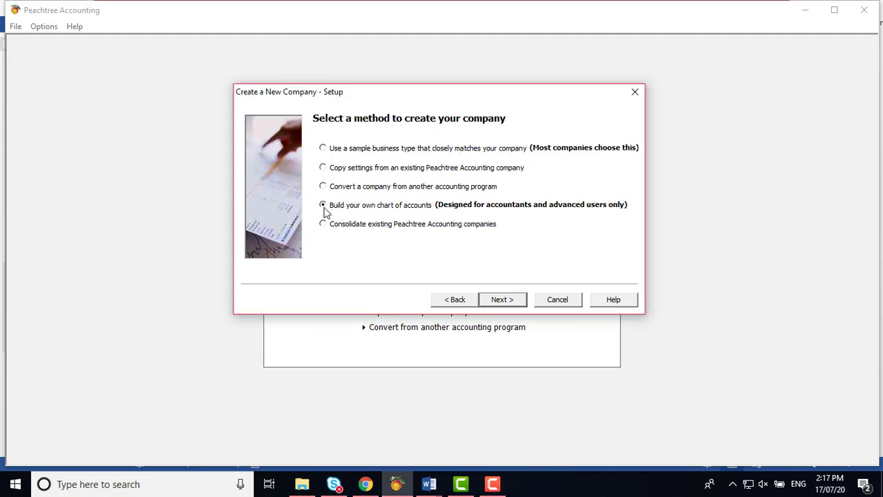
pyautogui.click(323, 150)
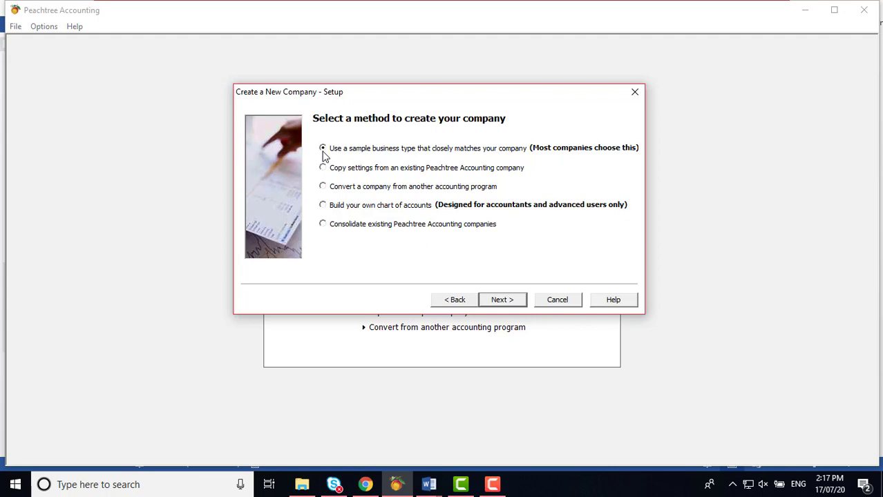
pyautogui.click(323, 206)
pyautogui.click(324, 205)
# Step: Bring up the Chapter Two notes and scroll to Figures 2.4 and 2.5 on Setup and Business Type
pyautogui.click(429, 486)
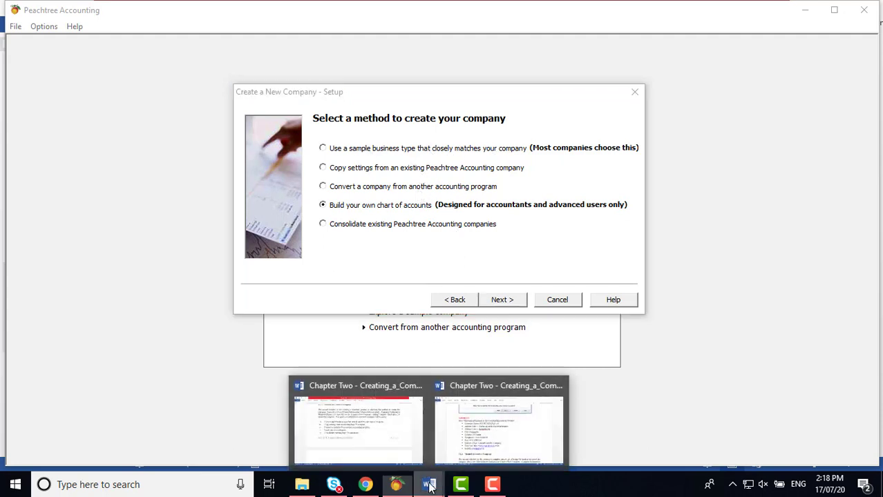
pyautogui.click(403, 439)
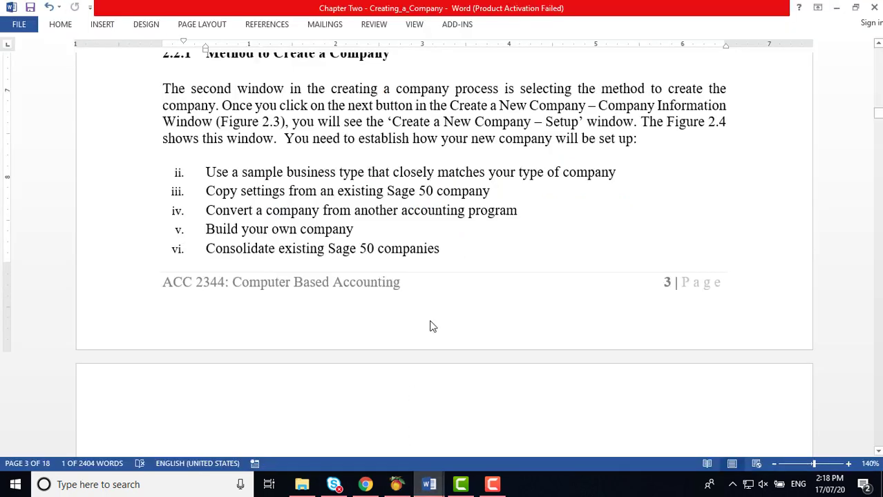
pyautogui.scroll(-1, 451, 307)
pyautogui.scroll(1, 450, 307)
pyautogui.scroll(-6, 433, 153)
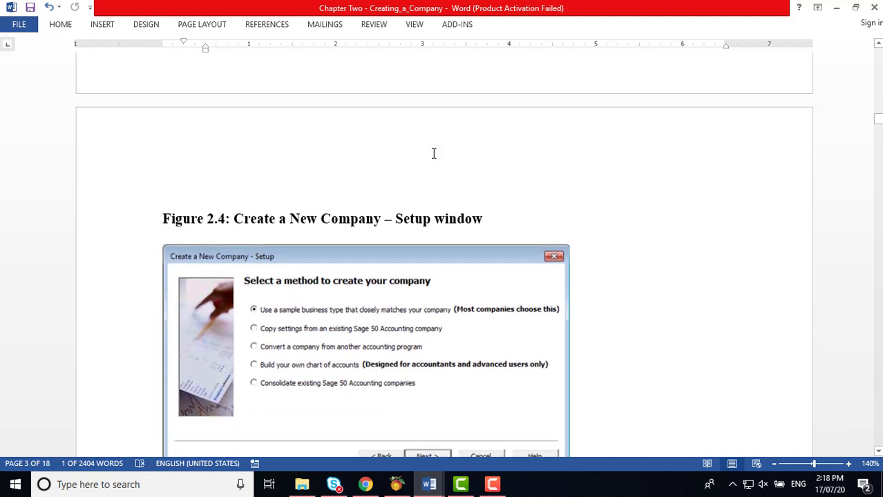
pyautogui.scroll(-1, 434, 153)
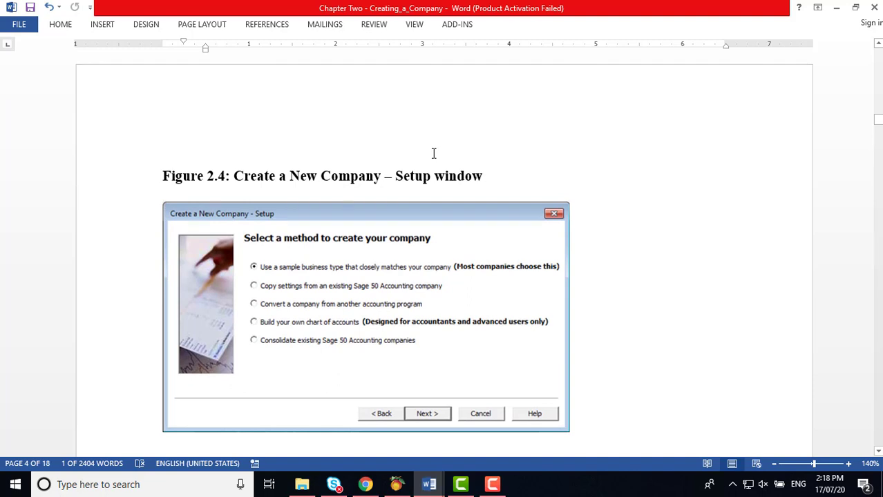
pyautogui.scroll(-1, 434, 153)
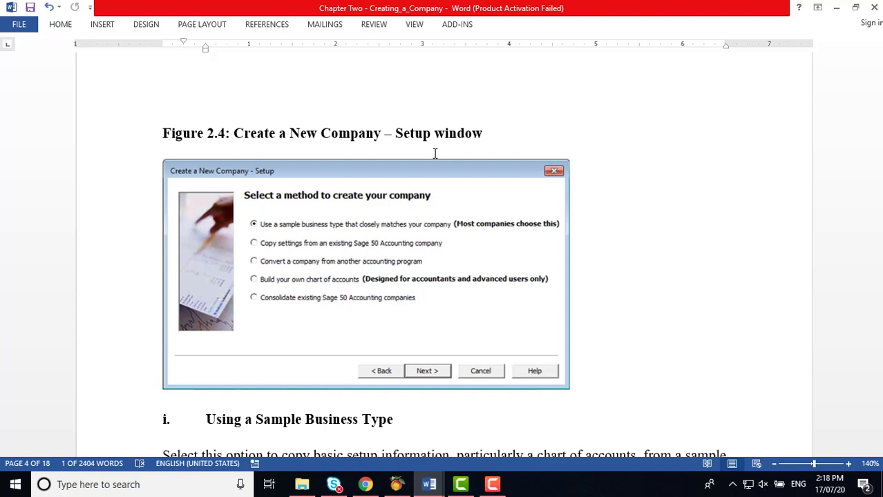
pyautogui.scroll(-5, 435, 153)
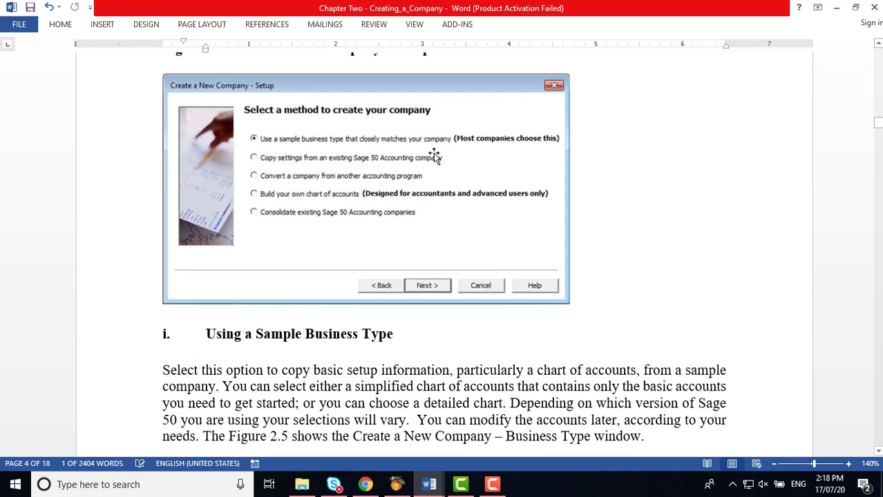
pyautogui.scroll(-3, 435, 155)
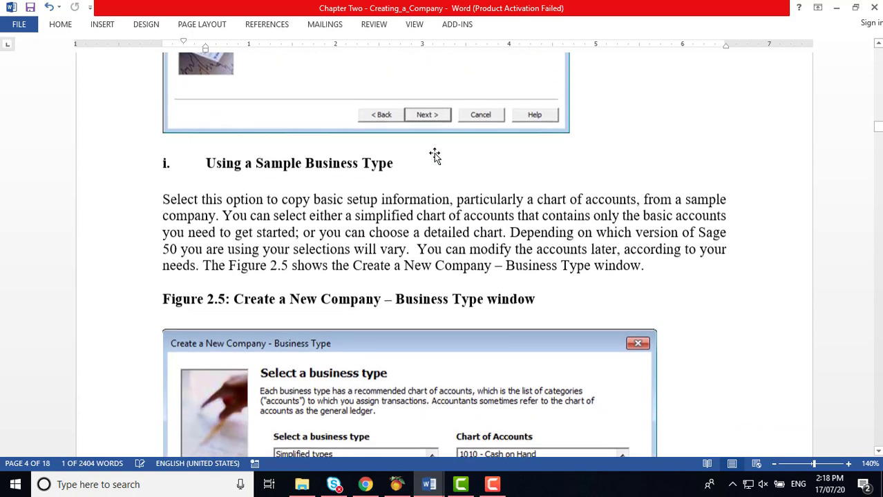
pyautogui.scroll(-1, 434, 153)
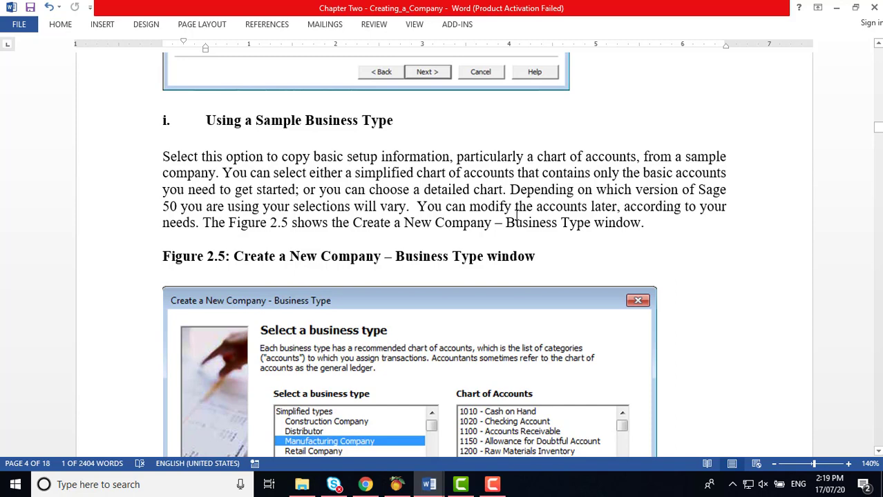
pyautogui.scroll(-5, 517, 214)
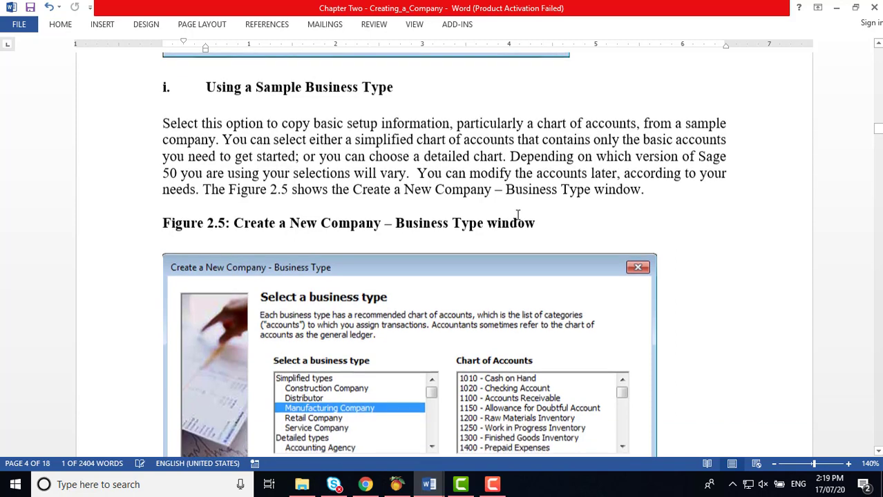
pyautogui.scroll(-1, 517, 215)
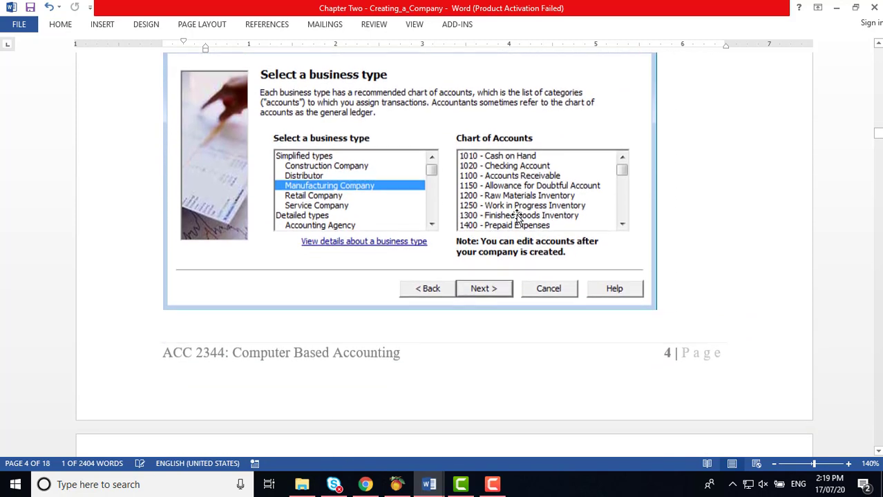
# Step: Advance to the Business Type page and browse the Simplified business types
pyautogui.click(396, 484)
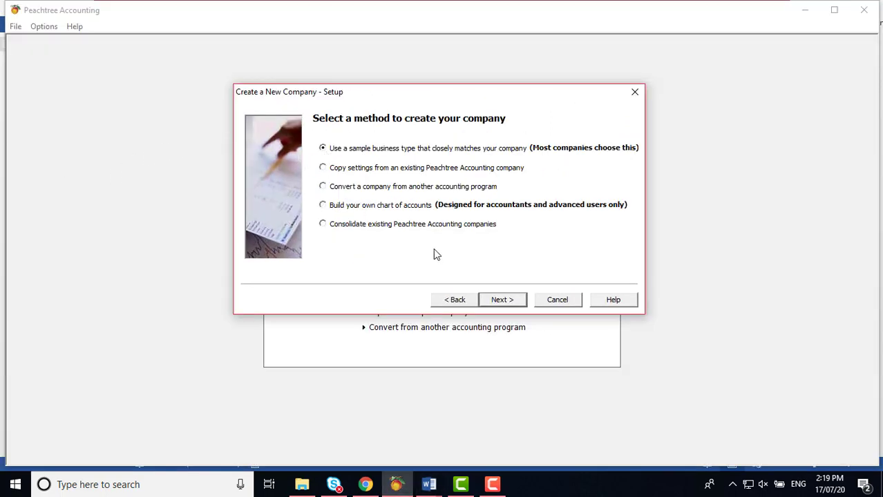
pyautogui.click(497, 300)
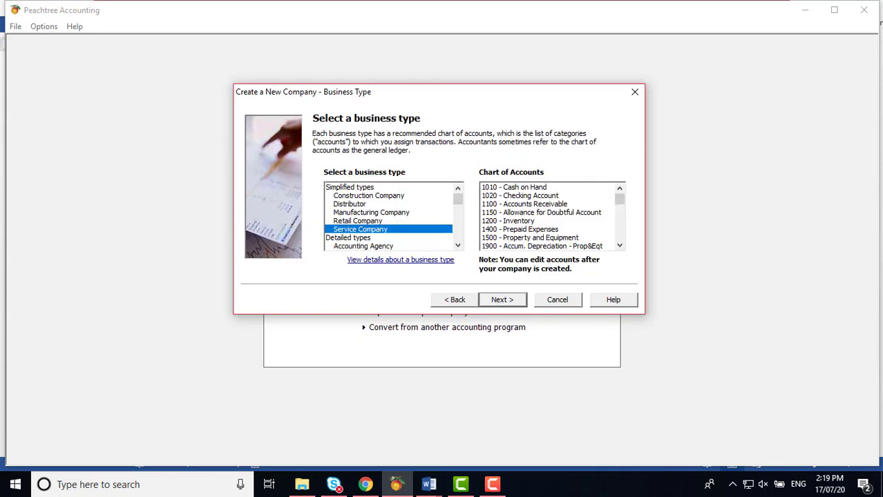
pyautogui.click(364, 189)
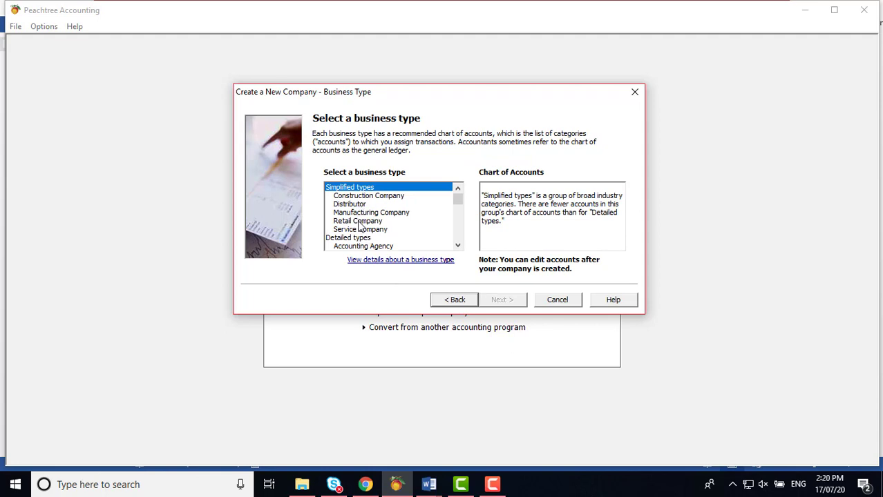
pyautogui.click(359, 230)
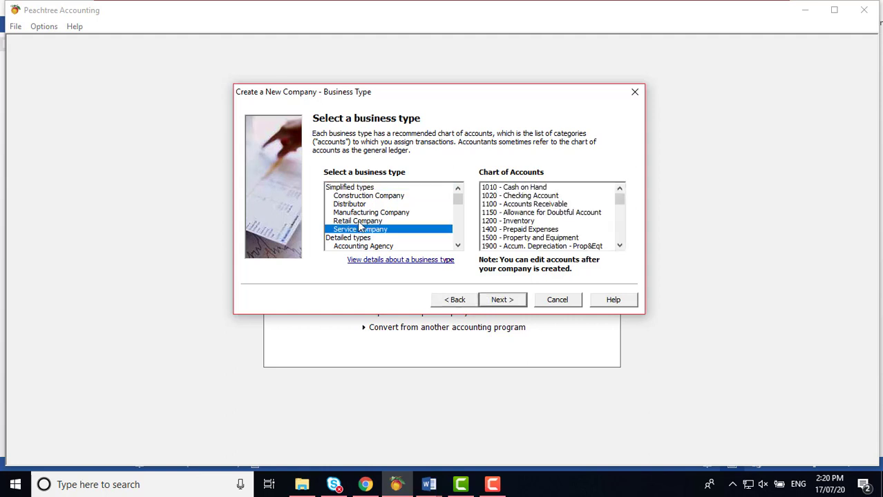
pyautogui.click(359, 222)
pyautogui.click(359, 213)
pyautogui.click(356, 204)
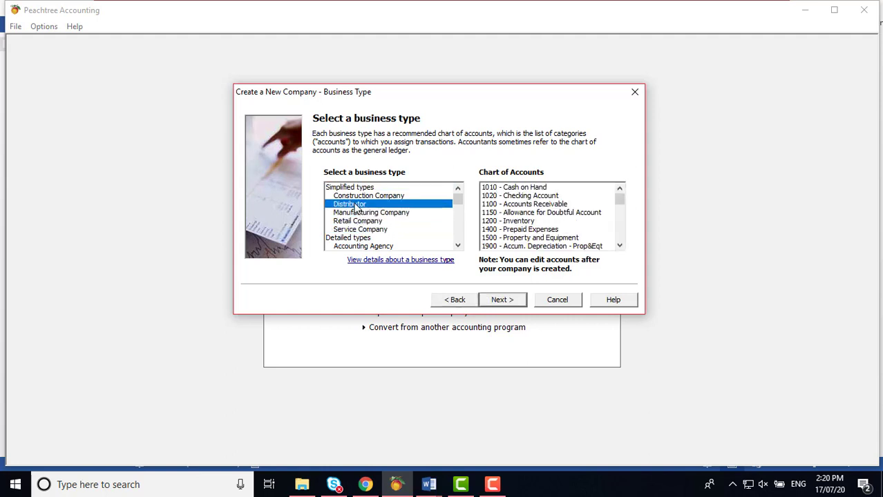
pyautogui.click(358, 197)
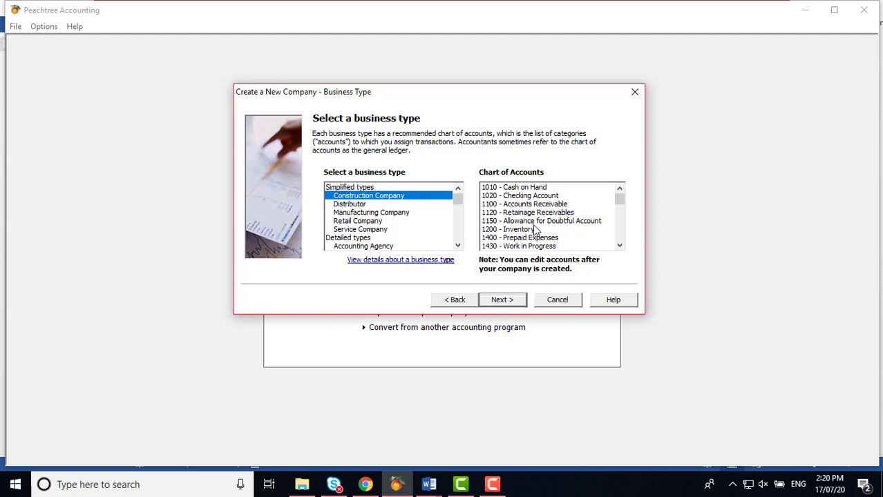
# Step: Select Building Material Supplier from the Detailed business types list
pyautogui.click(368, 239)
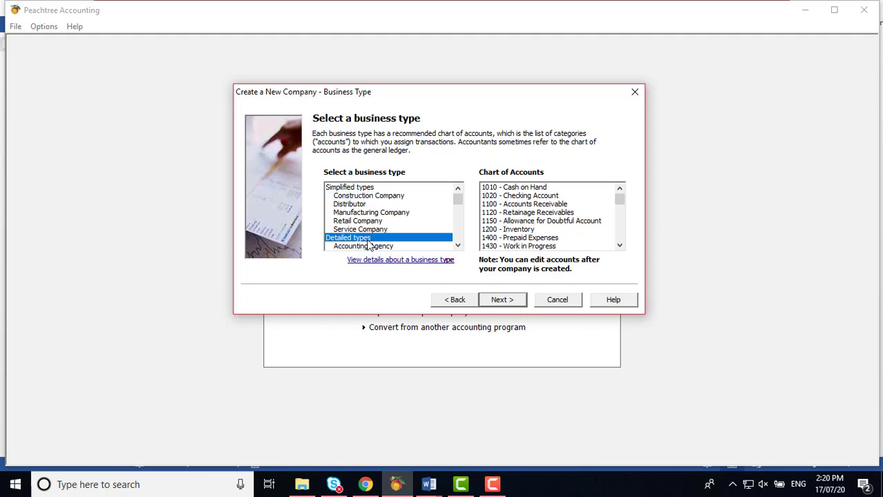
pyautogui.moveTo(457, 247); pyautogui.dragTo(456, 247)
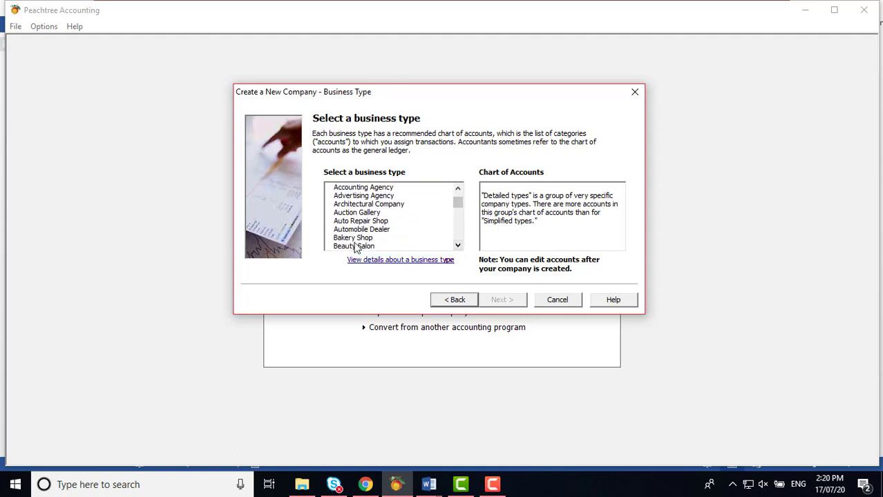
pyautogui.click(364, 197)
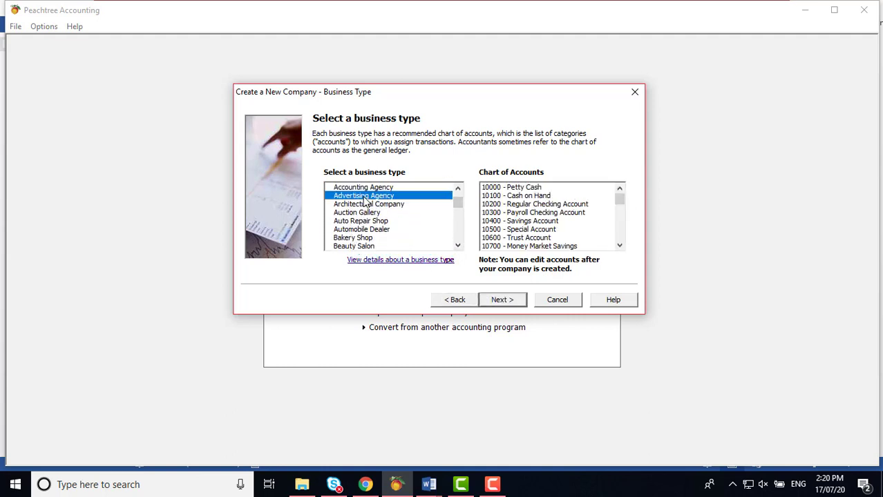
pyautogui.click(362, 204)
pyautogui.click(359, 229)
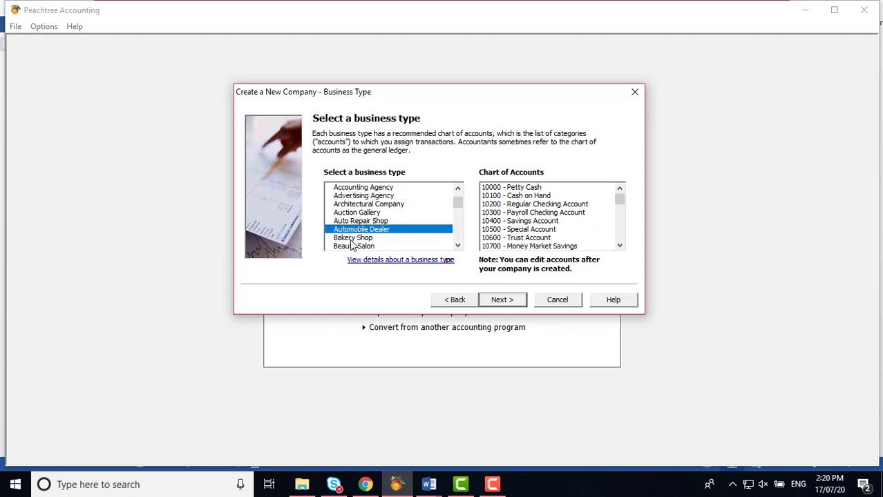
pyautogui.click(352, 238)
pyautogui.click(354, 246)
pyautogui.click(457, 246)
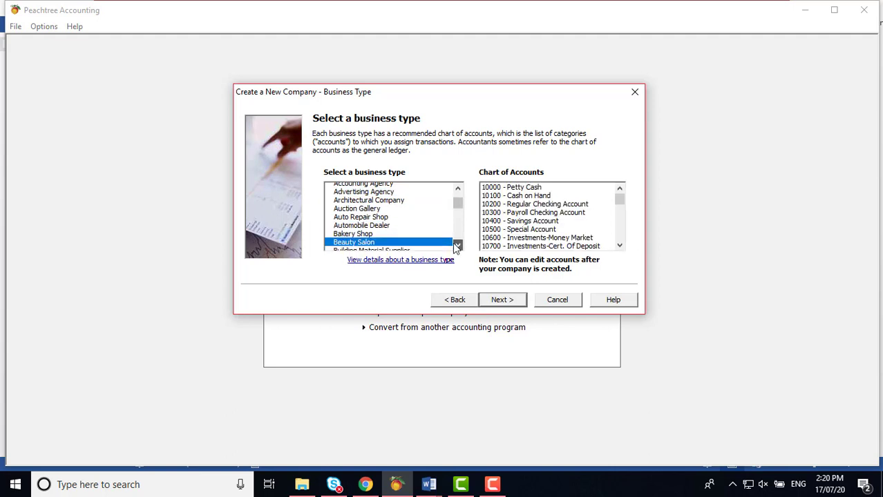
pyautogui.click(405, 247)
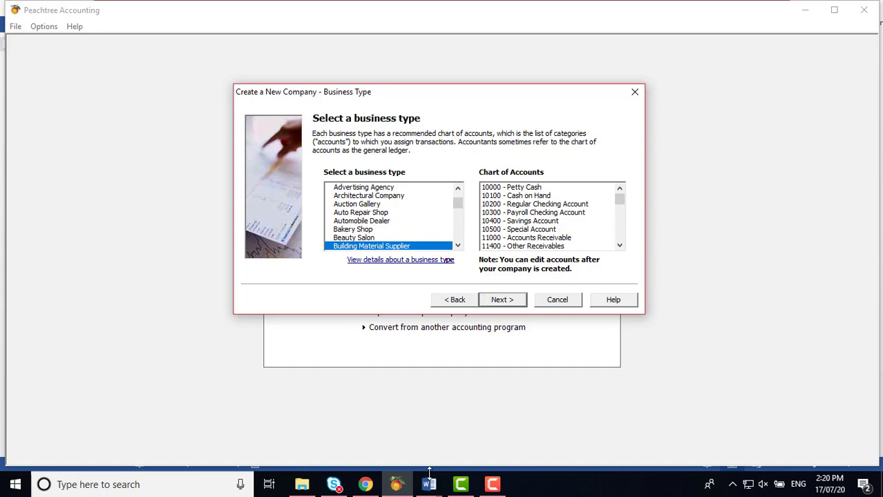
# Step: Read section ii of the Chapter Two notes on copying settings from an existing company
pyautogui.moveTo(429, 484)
pyautogui.click(403, 446)
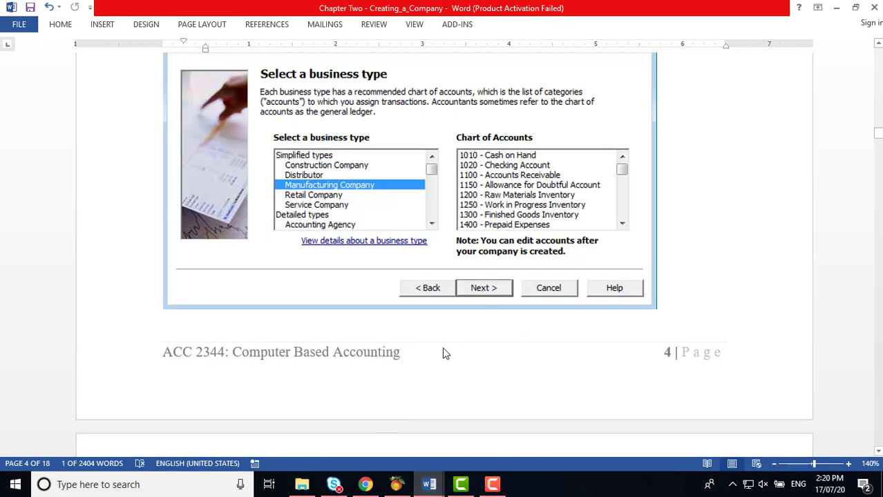
pyautogui.scroll(-1, 457, 314)
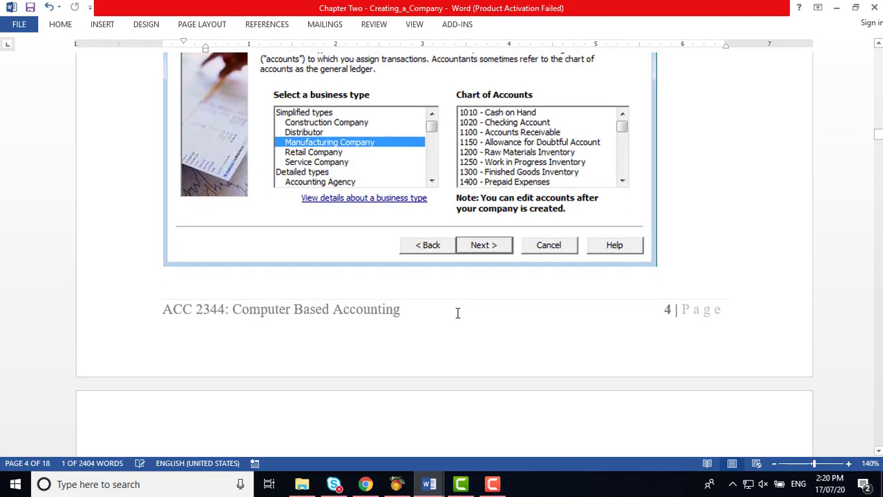
pyautogui.scroll(-7, 457, 313)
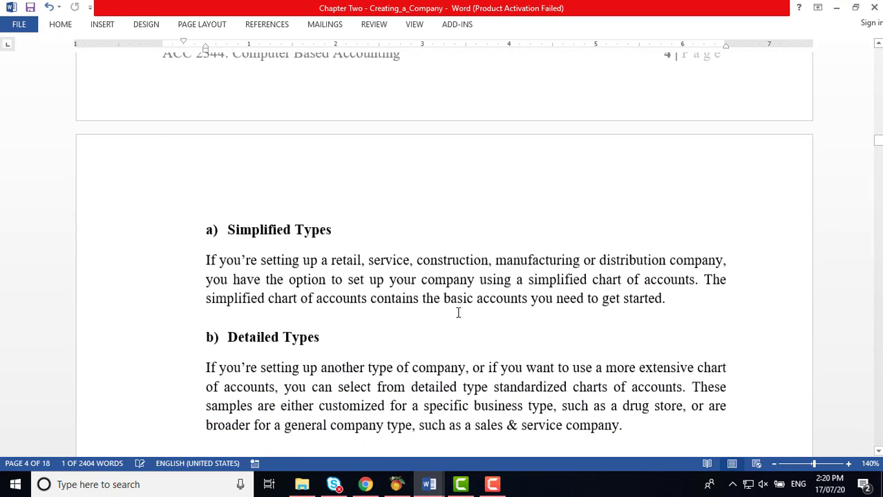
pyautogui.scroll(-2, 459, 313)
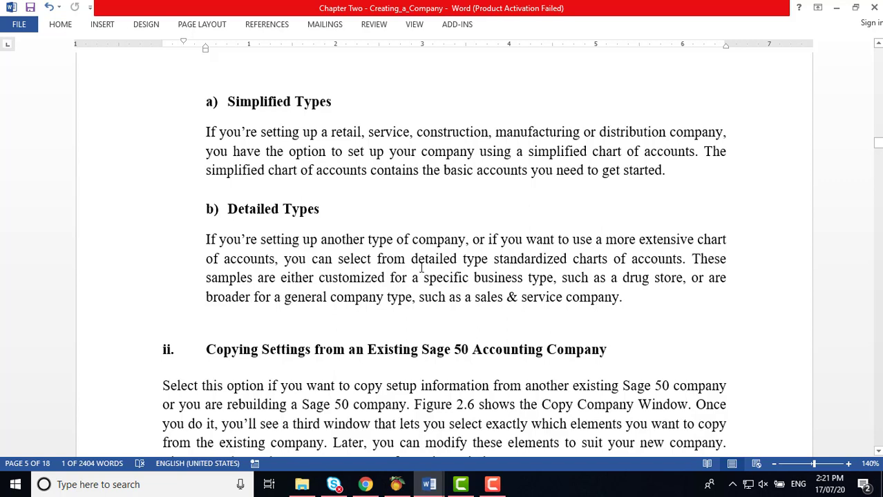
pyautogui.scroll(-5, 422, 268)
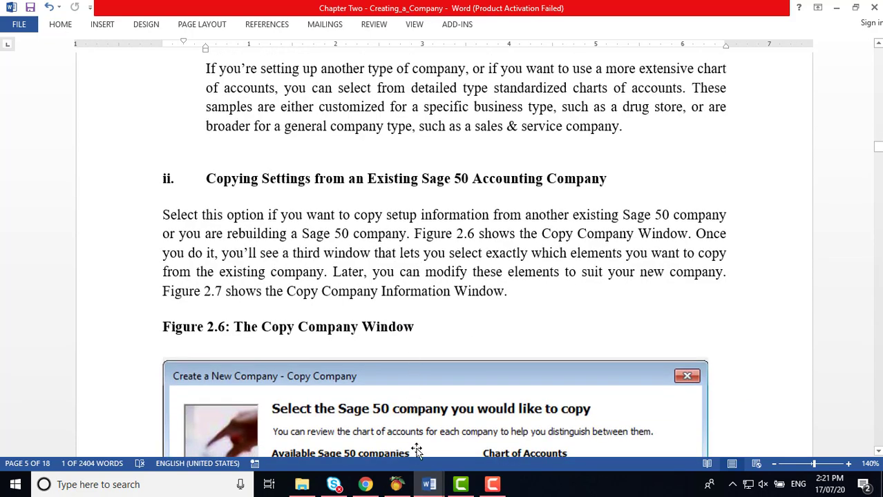
# Step: Go back to Peachtree's method page and choose copying settings from an existing company
pyautogui.click(427, 487)
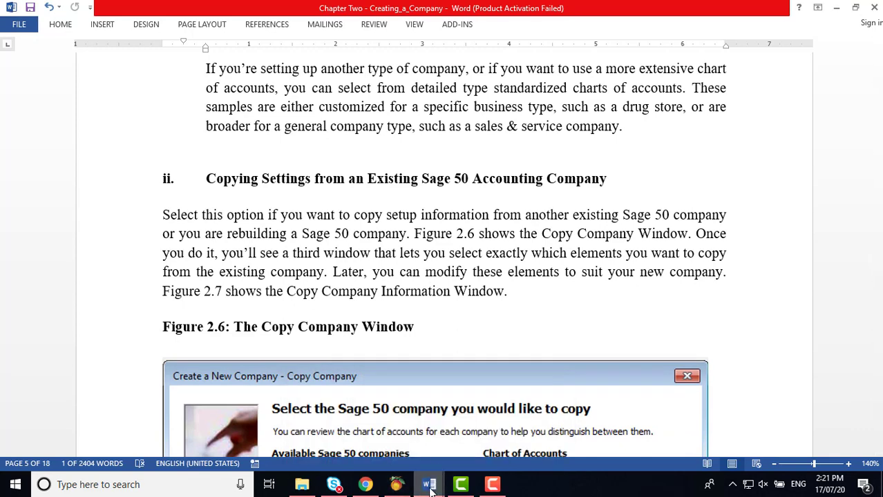
pyautogui.click(396, 484)
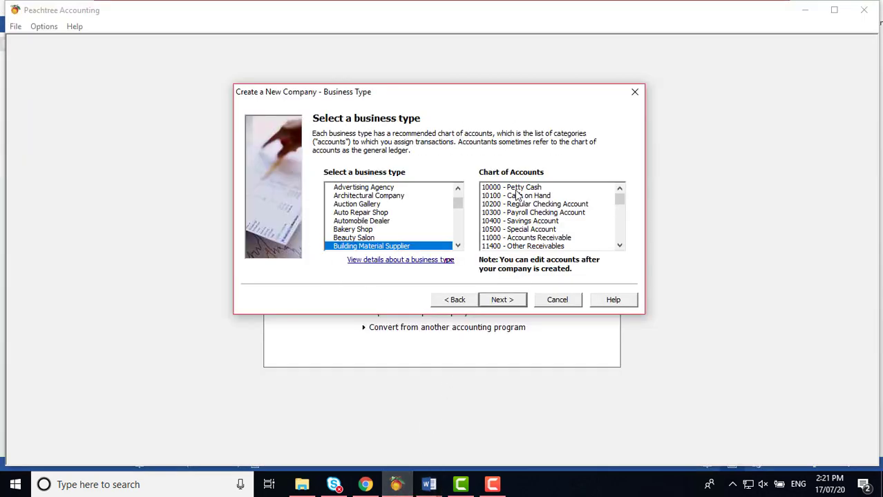
pyautogui.click(467, 302)
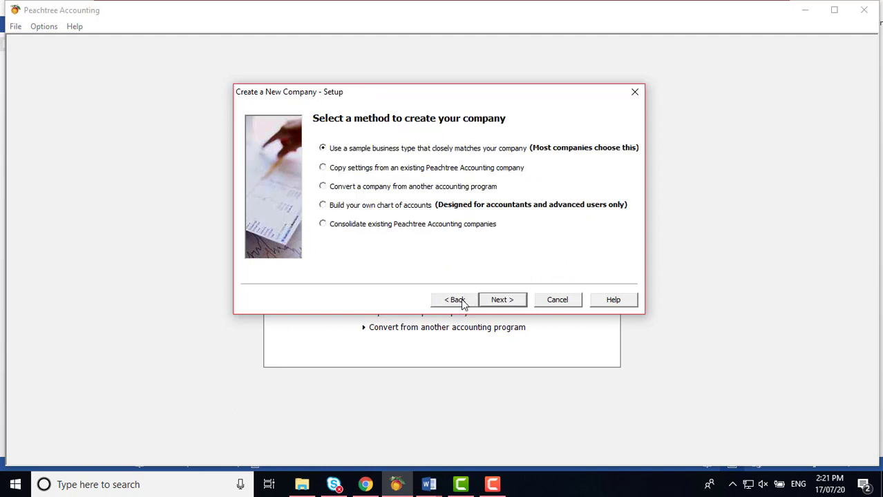
pyautogui.click(333, 170)
# Step: Scroll through section ii of the Word notes and Figure 2.6, the Copy Company window
pyautogui.moveTo(440, 482)
pyautogui.click(427, 390)
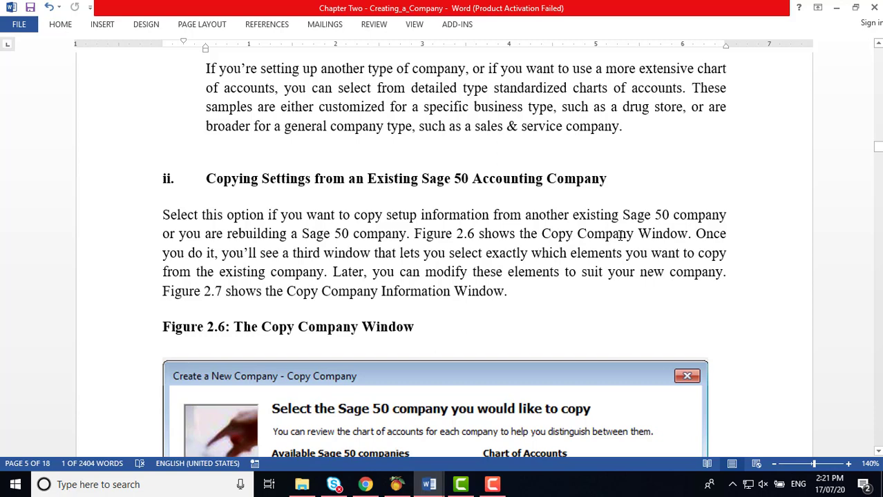
pyautogui.scroll(-1, 621, 235)
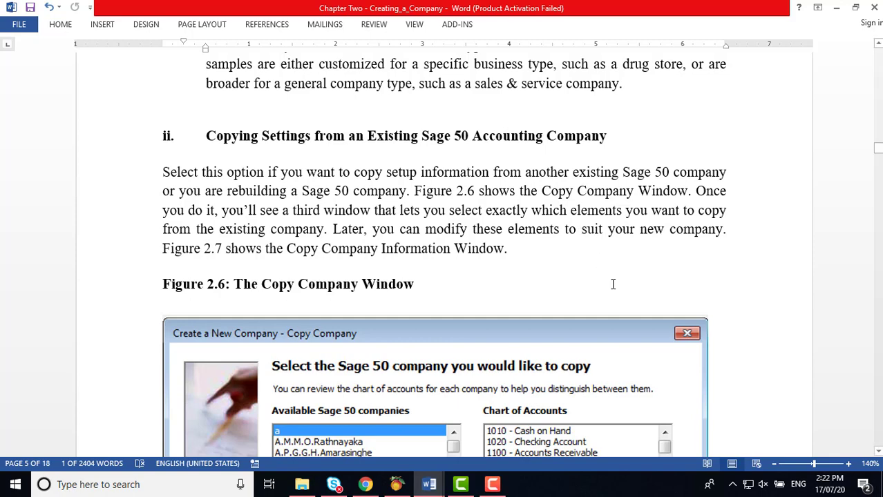
pyautogui.scroll(-3, 613, 286)
pyautogui.scroll(-2, 613, 286)
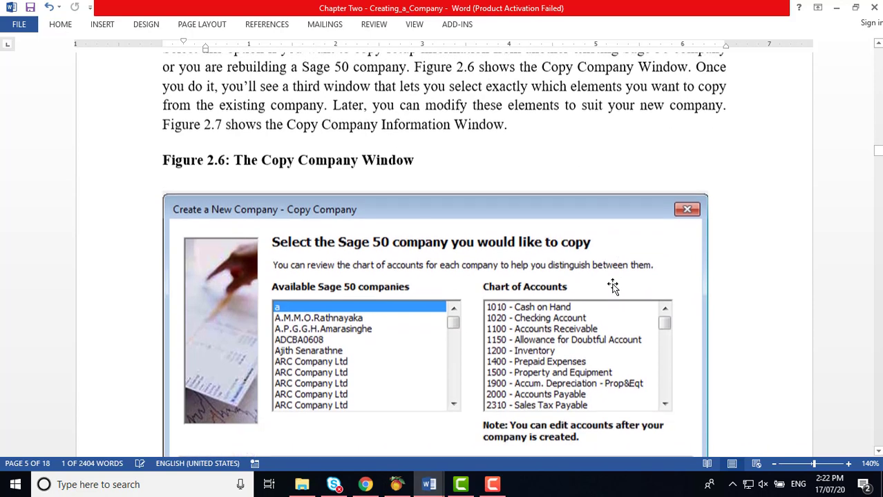
pyautogui.scroll(-2, 612, 287)
pyautogui.scroll(-1, 613, 287)
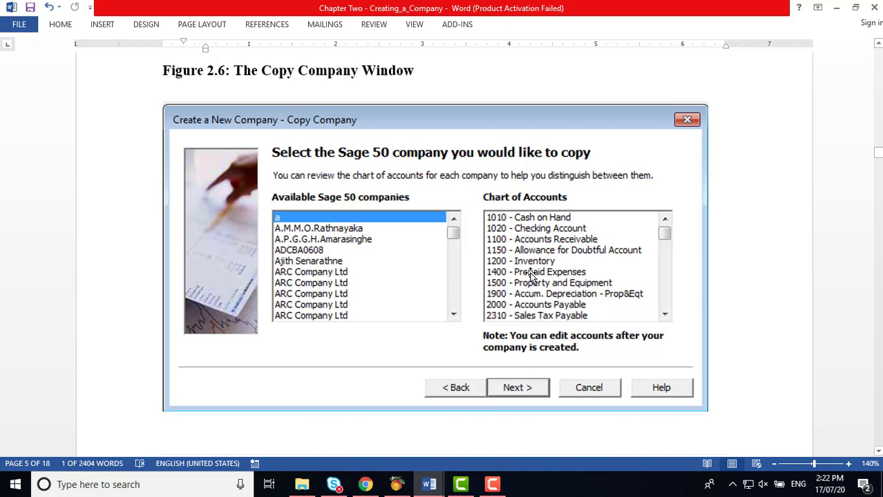
pyautogui.scroll(5, 531, 276)
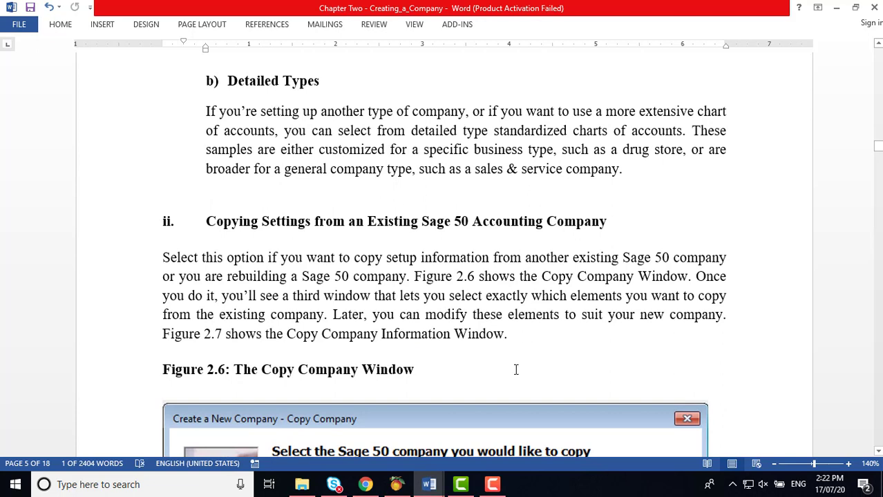
# Step: Pick a company from the Available Peachtree companies list, then step back to the method page
pyautogui.click(397, 485)
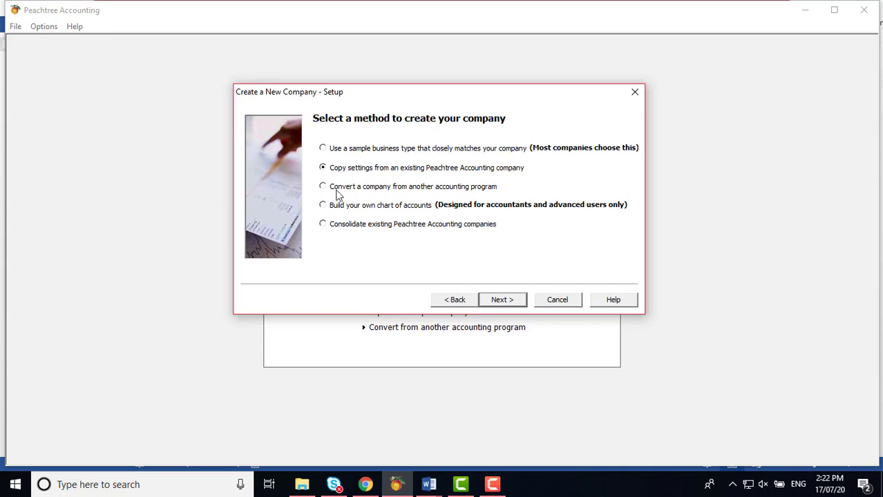
pyautogui.click(503, 300)
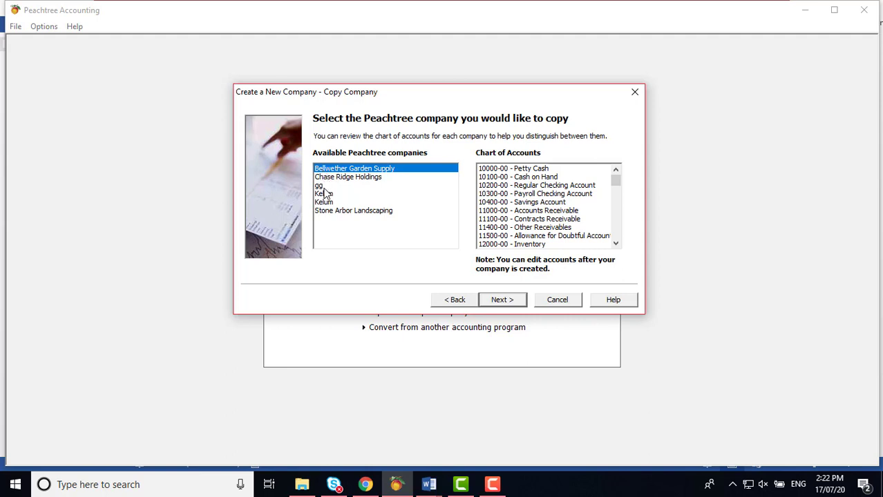
pyautogui.click(325, 195)
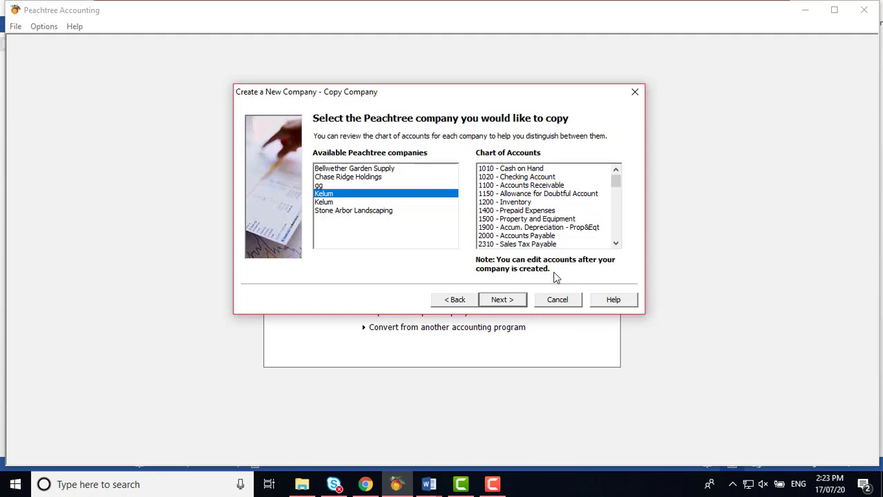
pyautogui.click(457, 301)
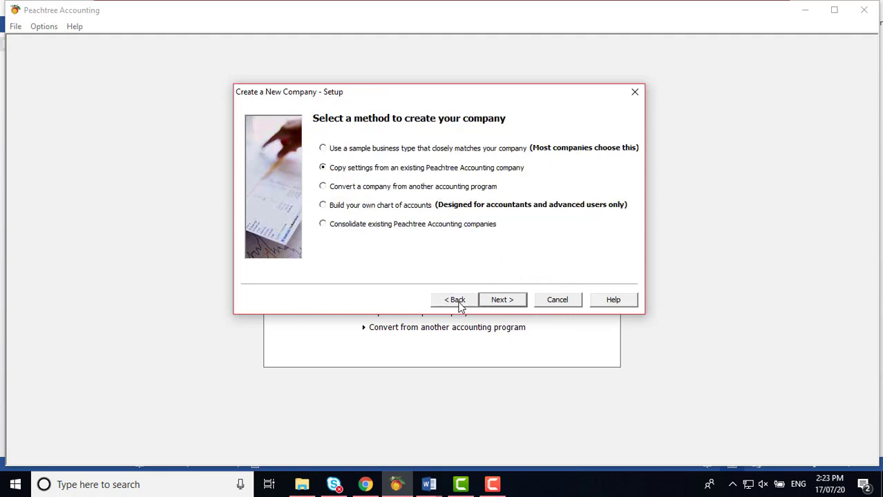
# Step: Scroll the Word chapter notes down to Figure 2.7, the Copy Company Information window
pyautogui.moveTo(429, 487)
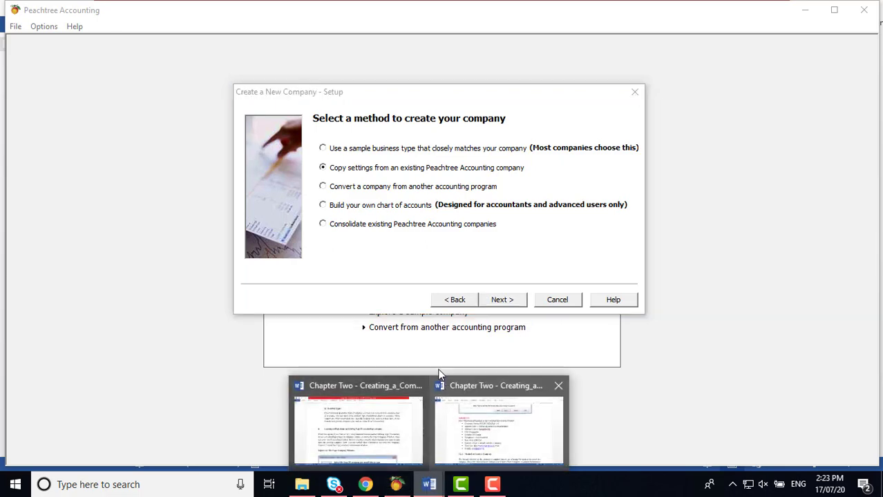
pyautogui.click(401, 435)
pyautogui.scroll(-10, 438, 329)
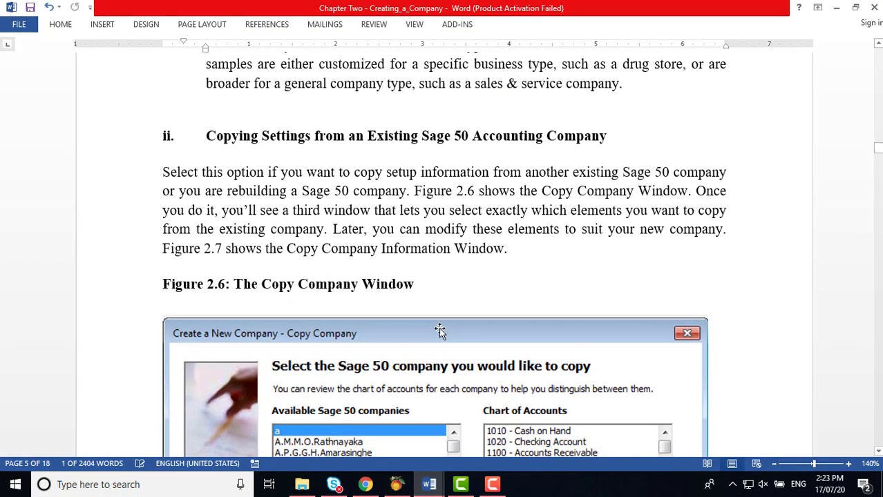
pyautogui.scroll(-5, 441, 329)
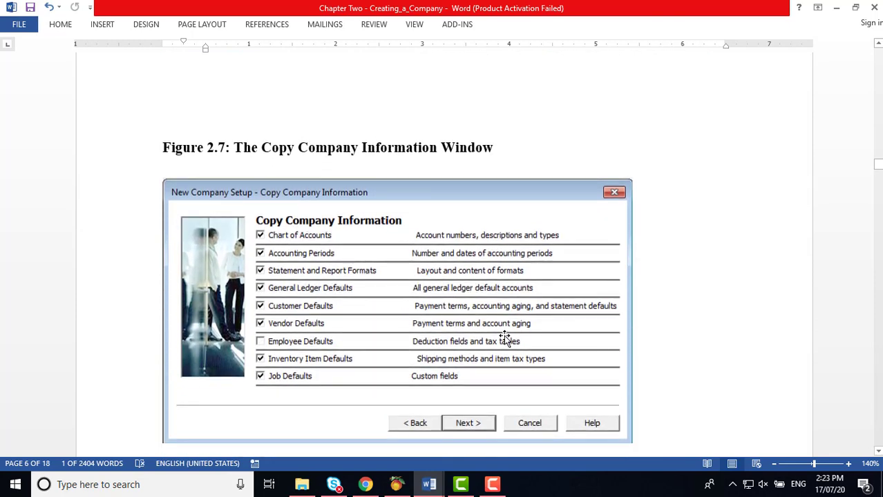
pyautogui.scroll(-2, 505, 338)
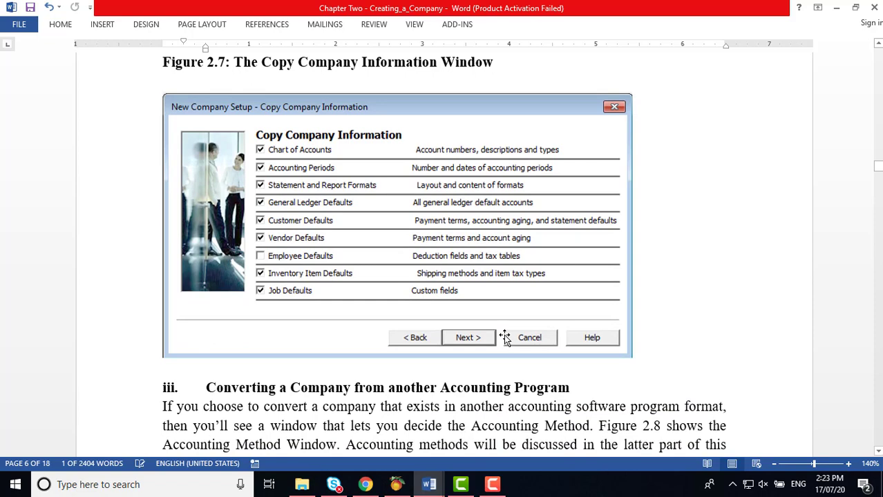
# Step: Advance to Copy Company Information and clear Accounting Periods, report formats and the default checkboxes
pyautogui.click(396, 484)
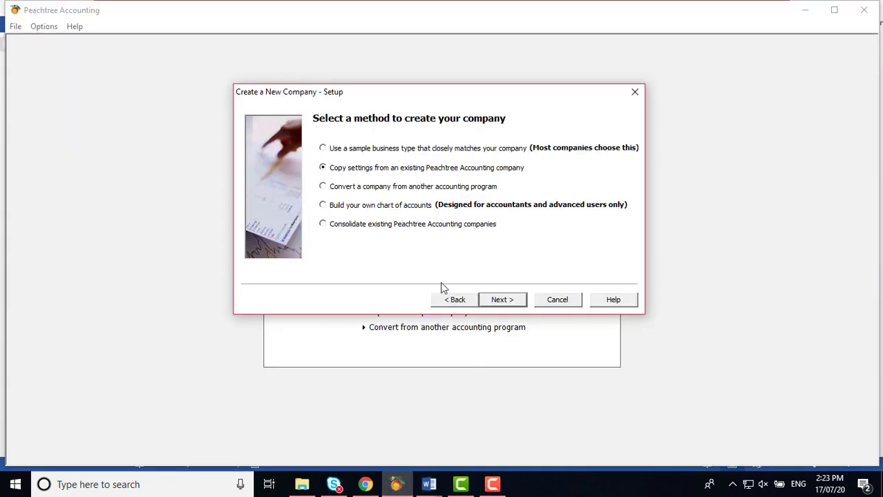
pyautogui.click(500, 299)
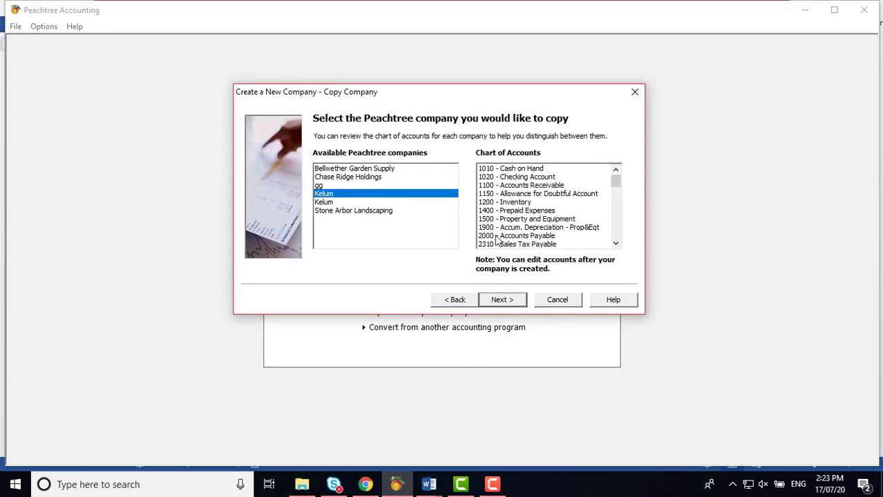
pyautogui.click(502, 302)
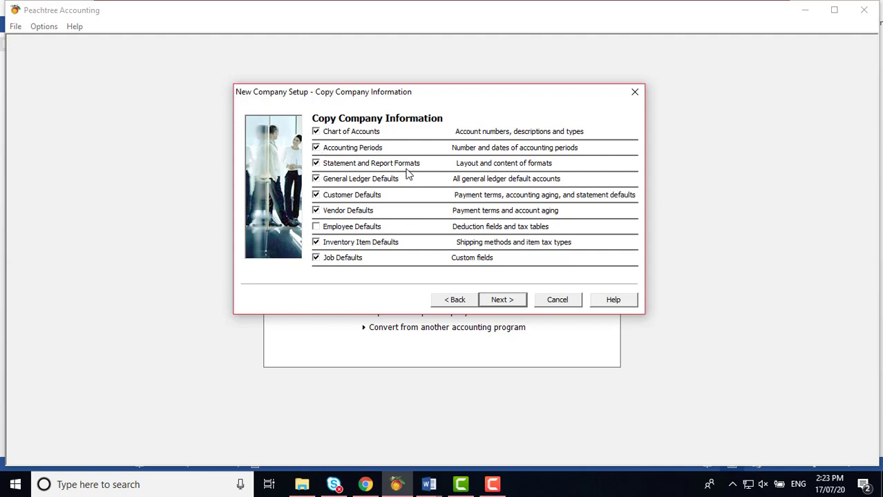
pyautogui.click(316, 163)
pyautogui.click(316, 148)
pyautogui.click(316, 165)
pyautogui.click(316, 179)
pyautogui.click(315, 195)
pyautogui.click(316, 210)
pyautogui.click(316, 242)
pyautogui.click(316, 257)
# Step: Step back to the company-to-copy page and bring the Word chapter notes forward
pyautogui.click(449, 302)
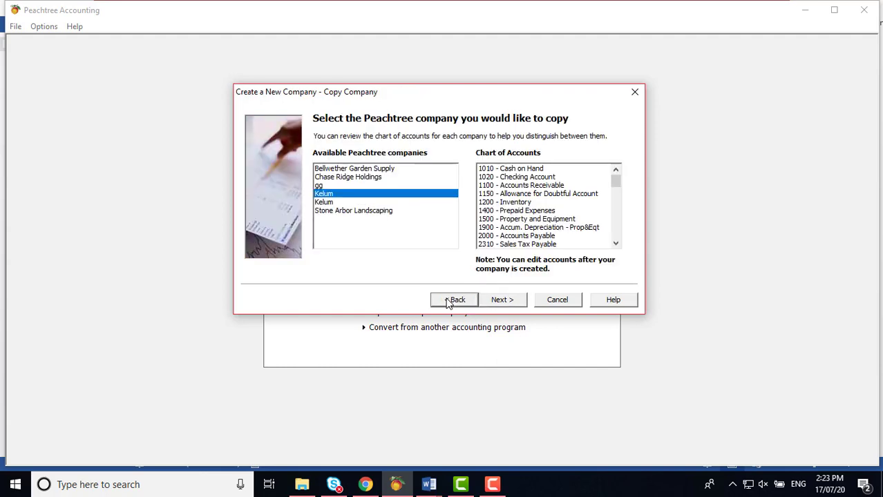
pyautogui.click(428, 485)
pyautogui.click(360, 453)
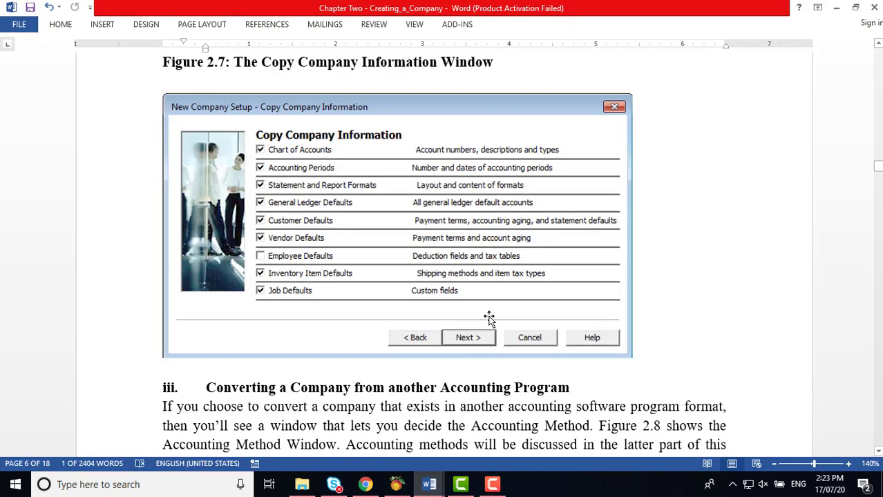
# Step: Scroll to section iii and Figure 2.8 on converting companies, then return to Peachtree
pyautogui.scroll(-3, 490, 312)
pyautogui.scroll(-1, 495, 308)
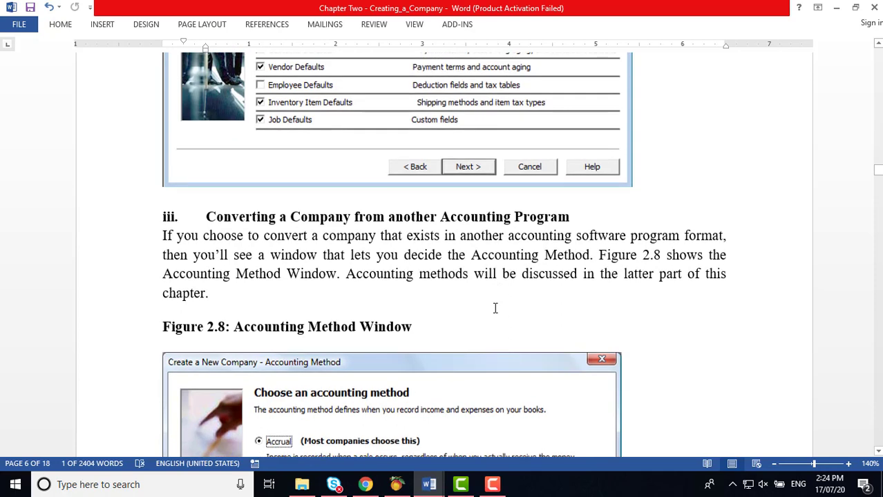
pyautogui.scroll(-1, 495, 308)
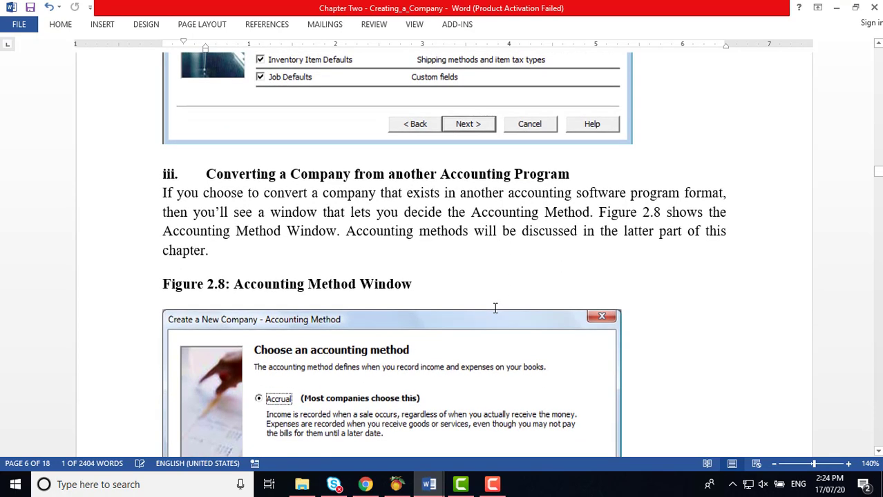
pyautogui.click(398, 485)
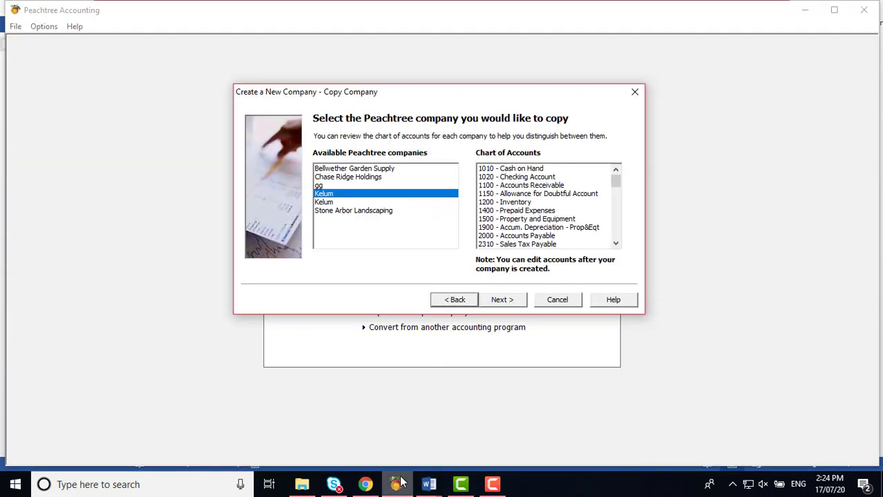
# Step: Select 'Convert a company from another accounting program', preview the accounting-method page, then return
pyautogui.click(456, 300)
pyautogui.click(343, 193)
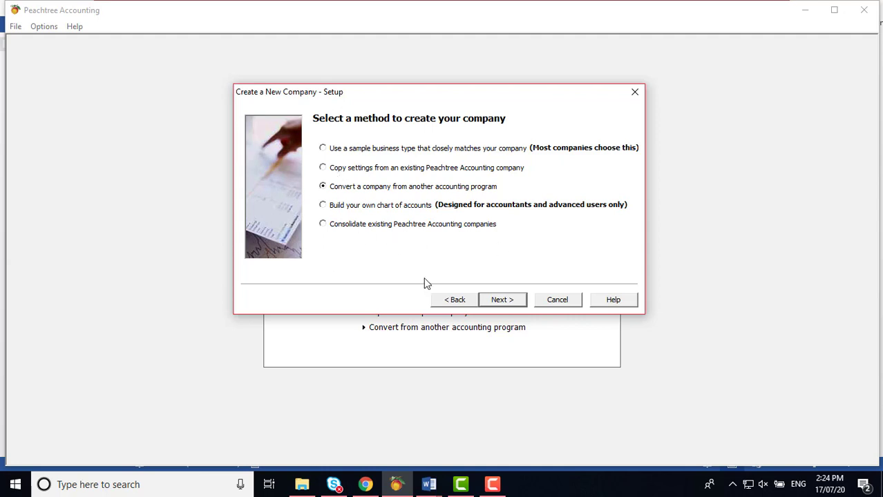
pyautogui.click(510, 303)
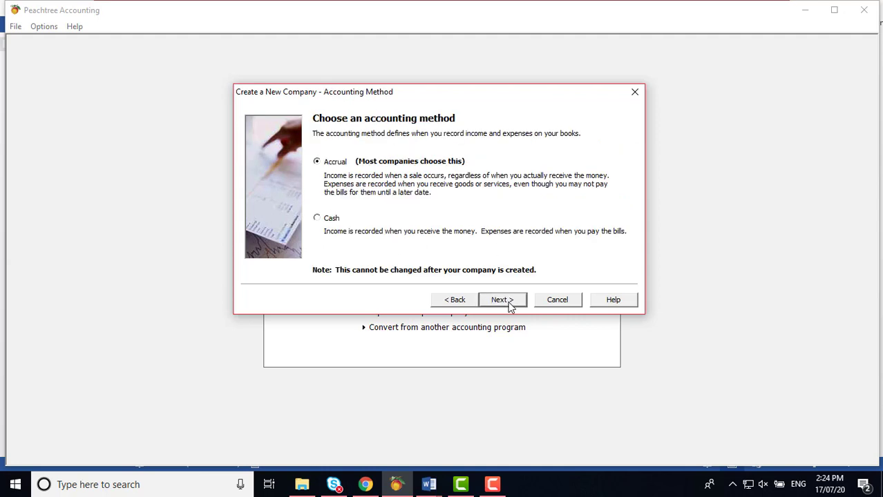
pyautogui.click(459, 302)
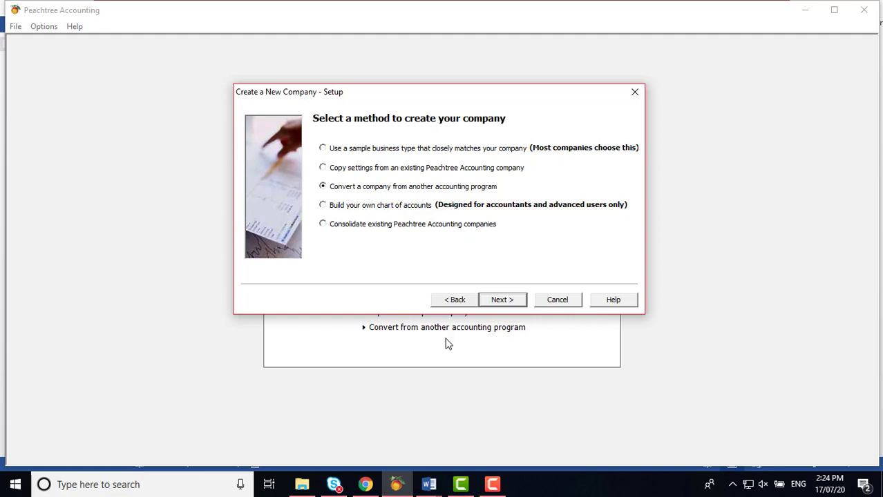
pyautogui.moveTo(440, 487)
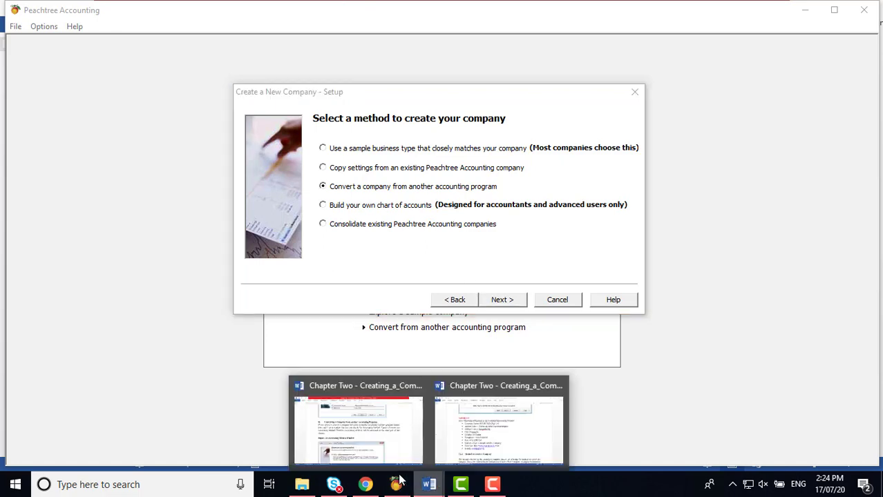
pyautogui.click(383, 442)
pyautogui.scroll(-1, 505, 337)
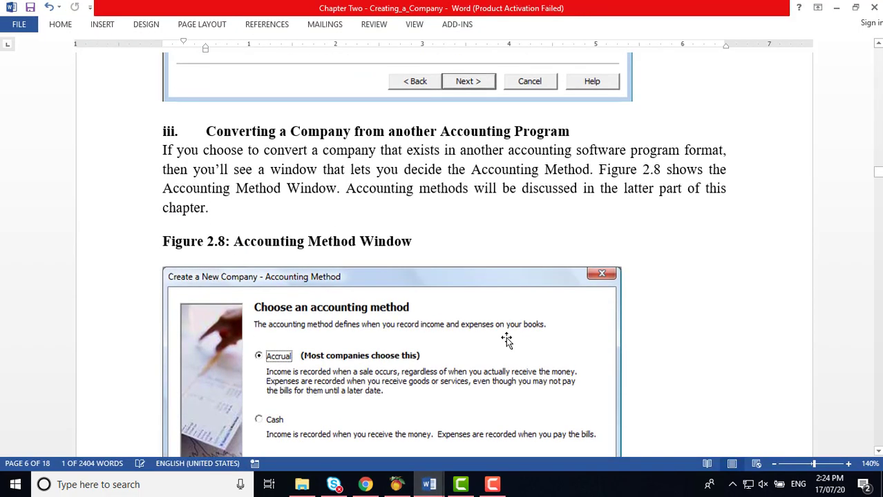
pyautogui.scroll(-10, 507, 339)
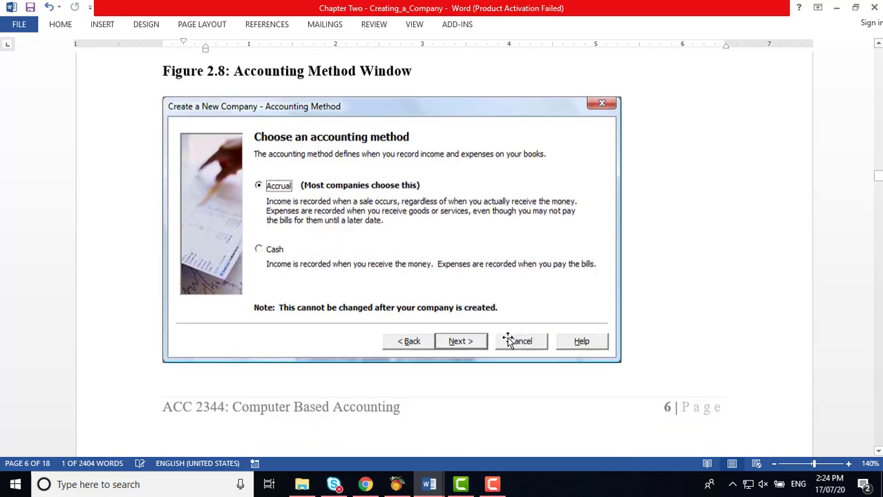
pyautogui.scroll(-3, 508, 338)
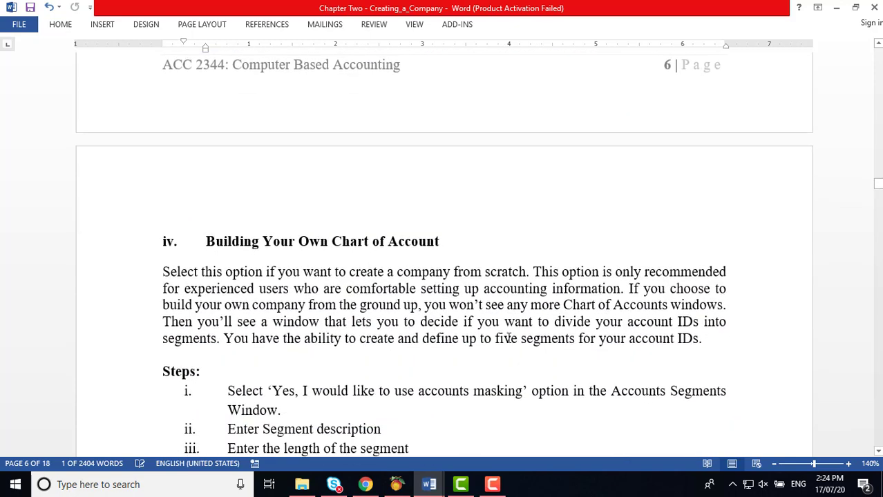
pyautogui.scroll(-2, 507, 339)
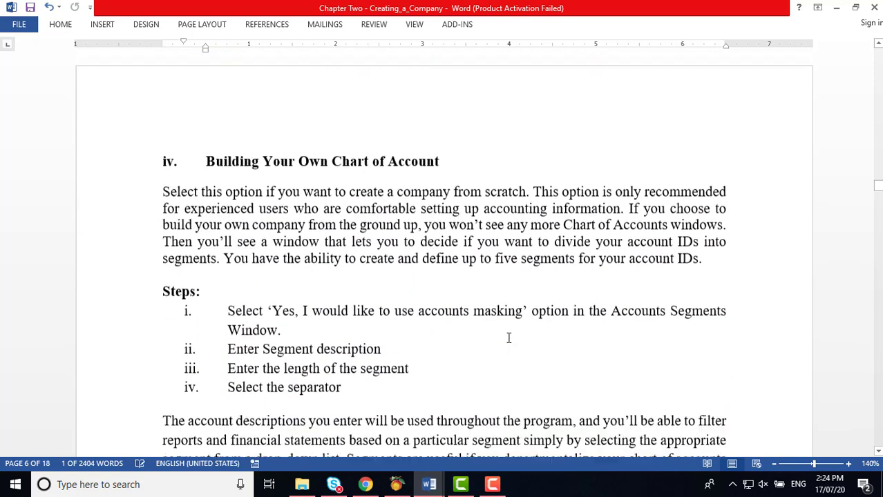
pyautogui.click(396, 484)
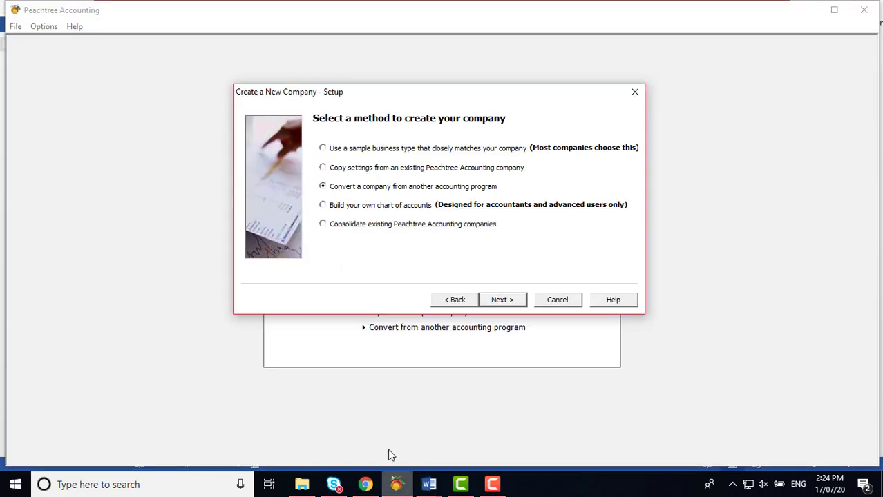
# Step: Choose 'Build your own chart of accounts' as the new company's creation method
pyautogui.click(331, 209)
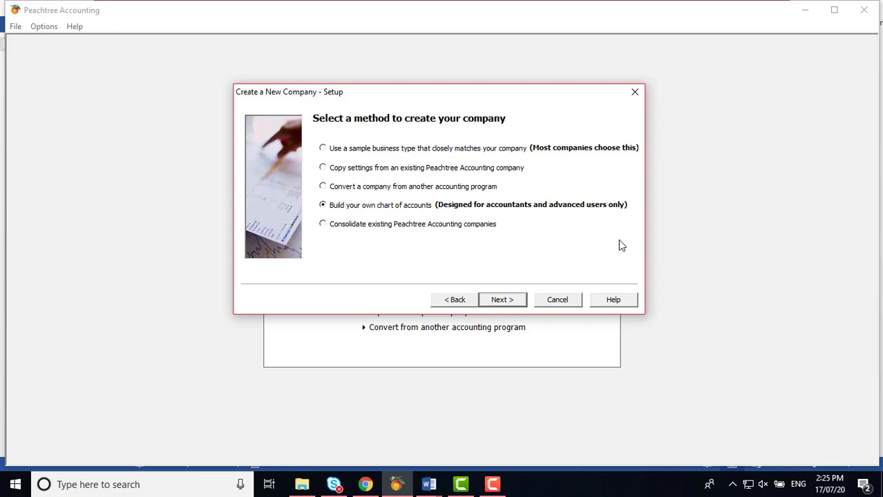
pyautogui.click(428, 484)
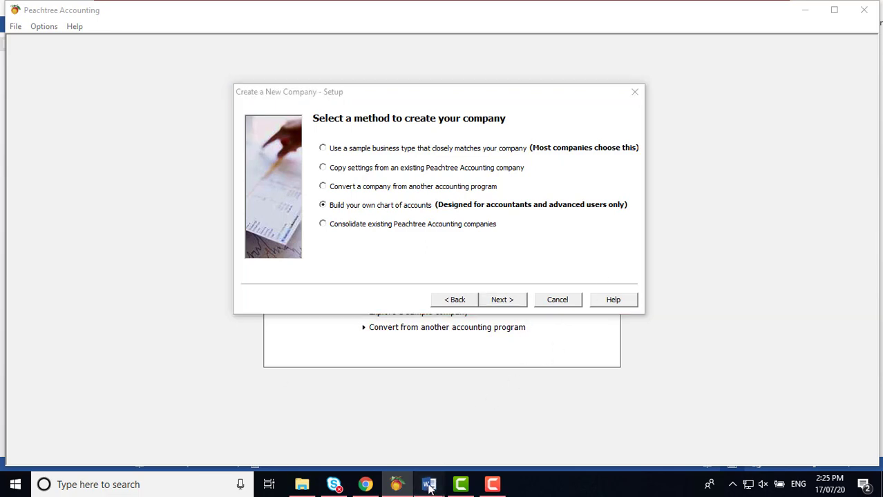
# Step: Scroll the Word chapter through the build-your-own and consolidation sections
pyautogui.scroll(-2, 505, 326)
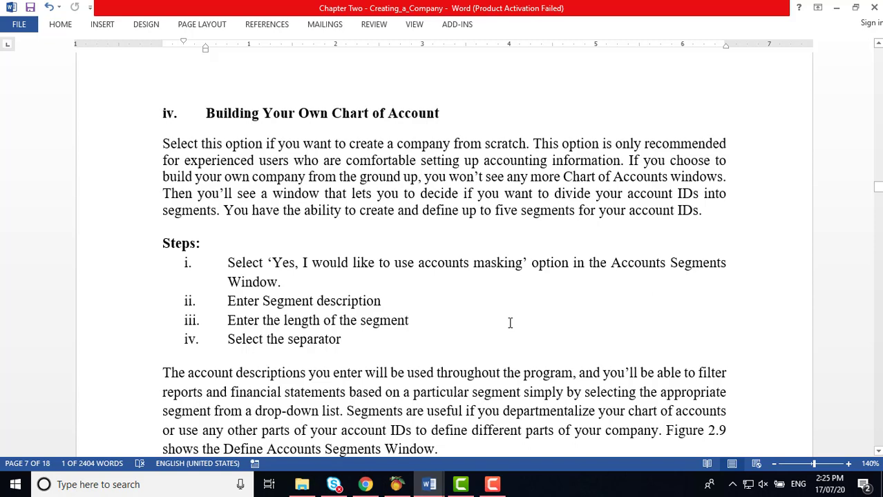
pyautogui.scroll(-1, 517, 315)
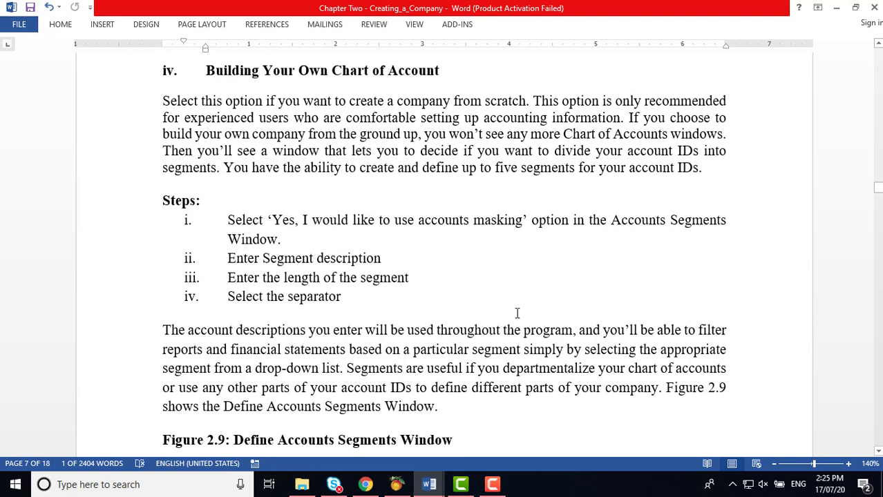
pyautogui.scroll(-3, 517, 314)
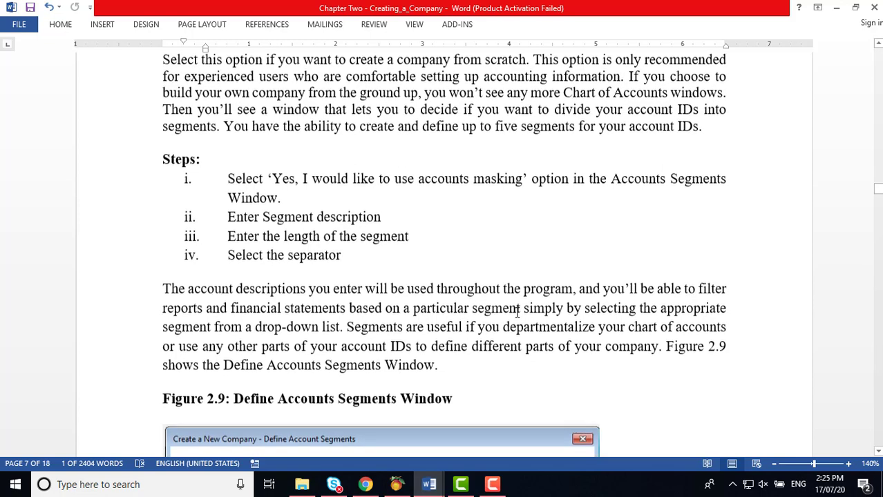
pyautogui.scroll(-2, 516, 313)
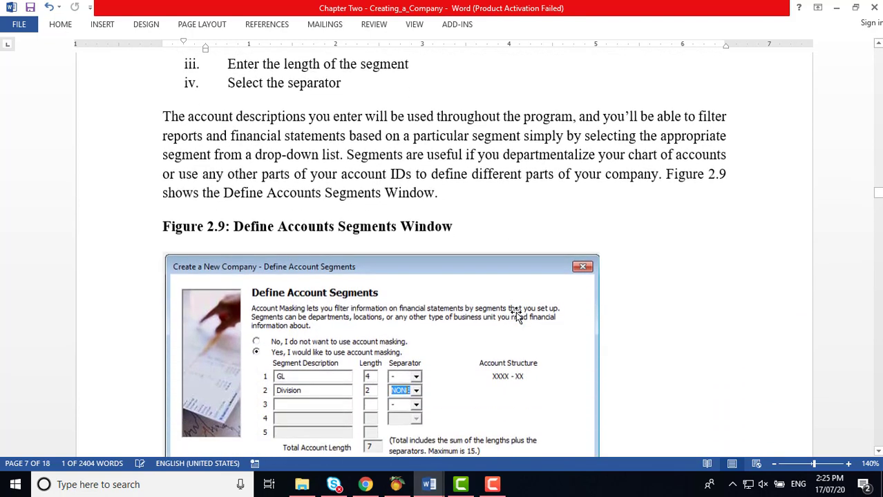
pyautogui.scroll(-2, 499, 255)
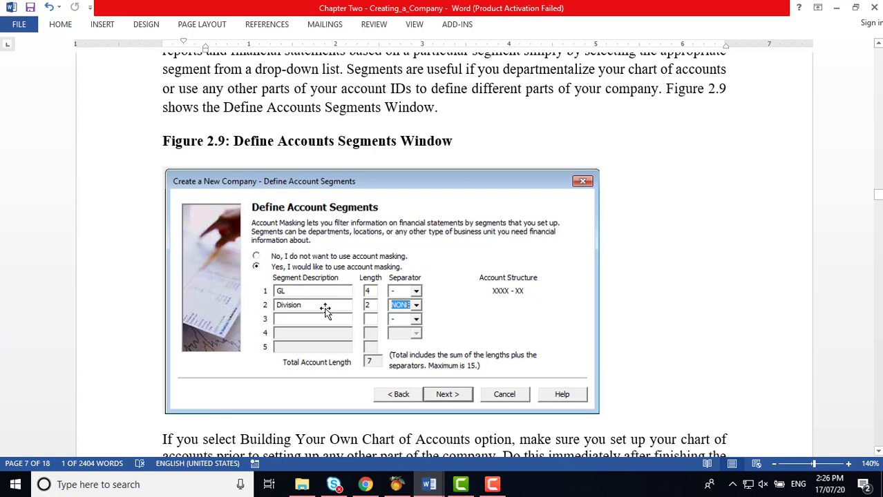
pyautogui.scroll(-3, 326, 311)
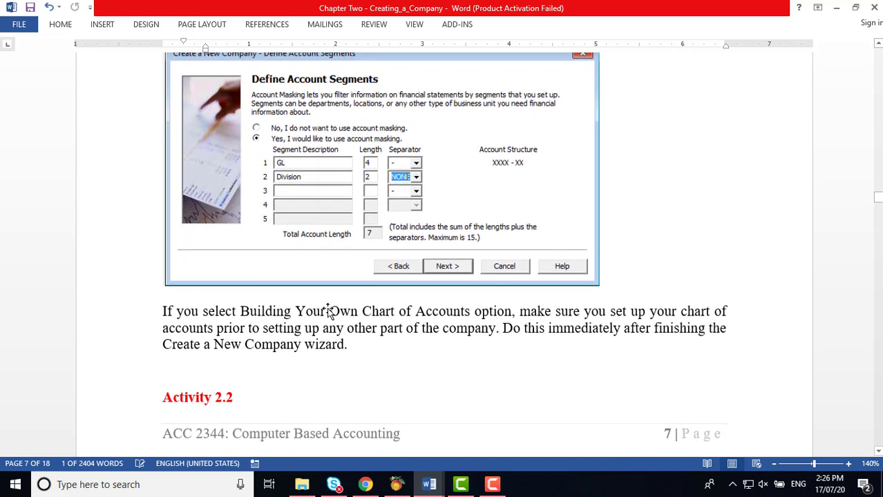
pyautogui.scroll(1, 327, 308)
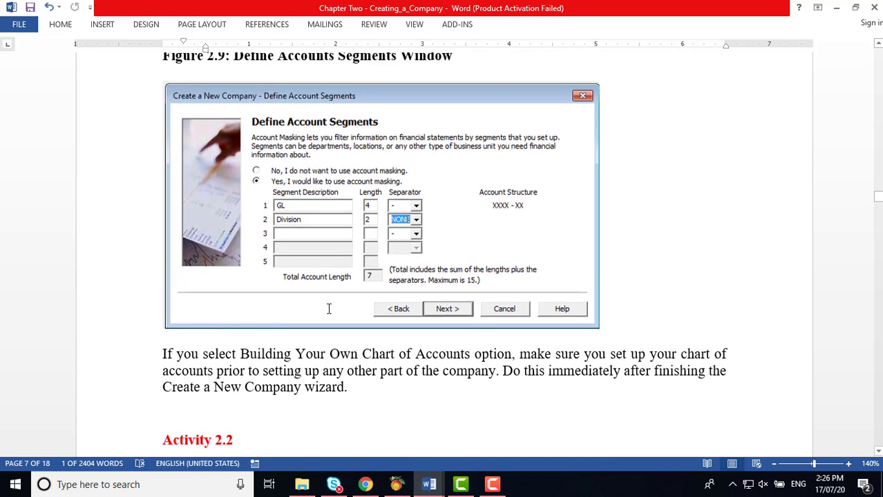
pyautogui.scroll(1, 329, 308)
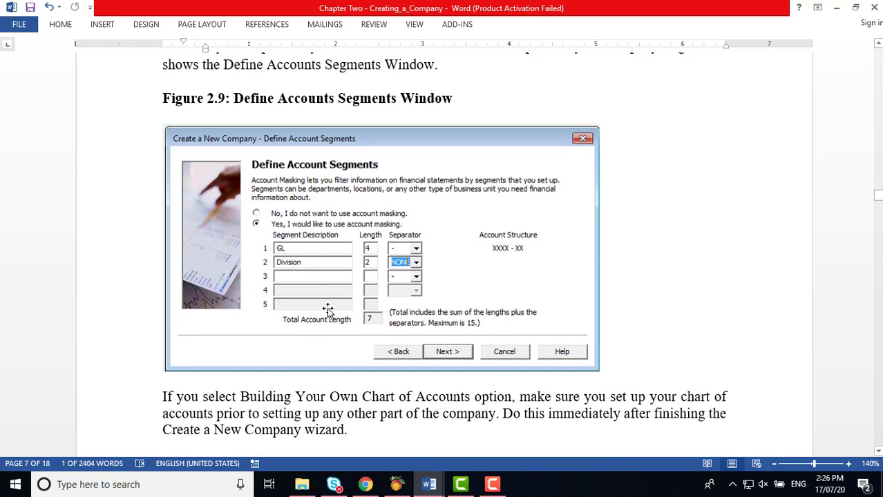
pyautogui.scroll(-9, 328, 308)
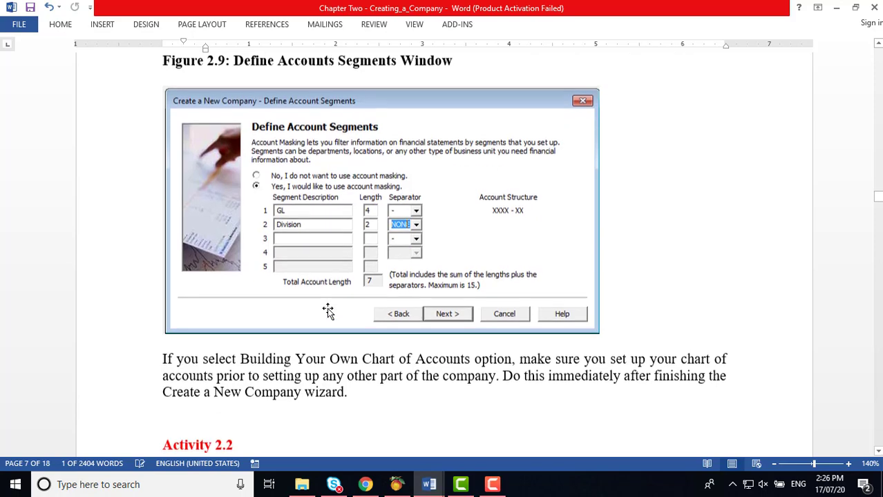
pyautogui.scroll(-10, 329, 309)
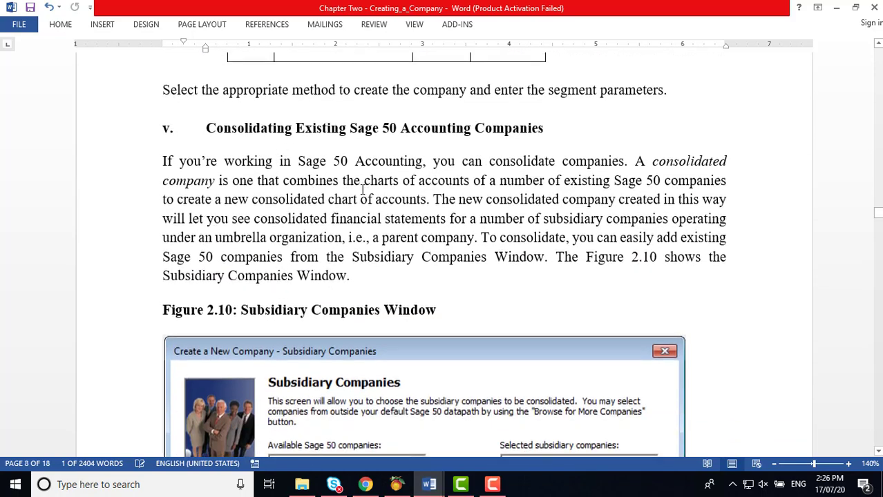
pyautogui.scroll(-1, 365, 193)
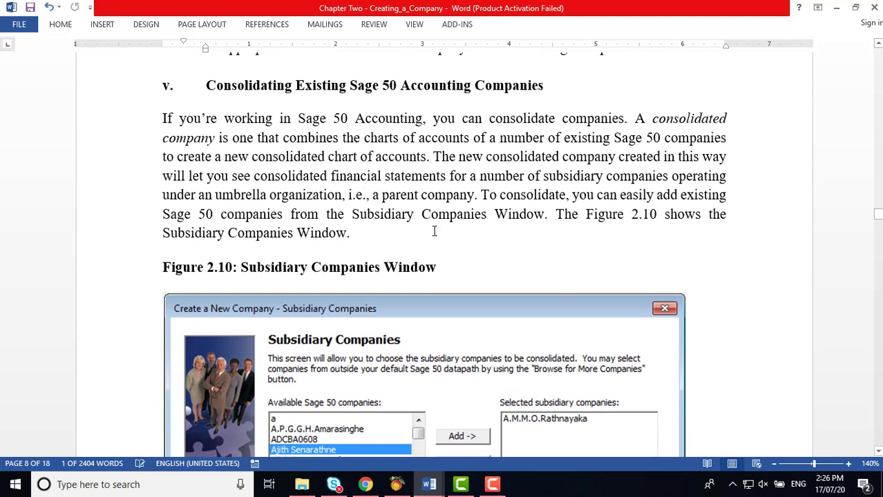
# Step: Set the Peachtree method to 'Consolidate existing Peachtree Accounting companies'
pyautogui.click(396, 484)
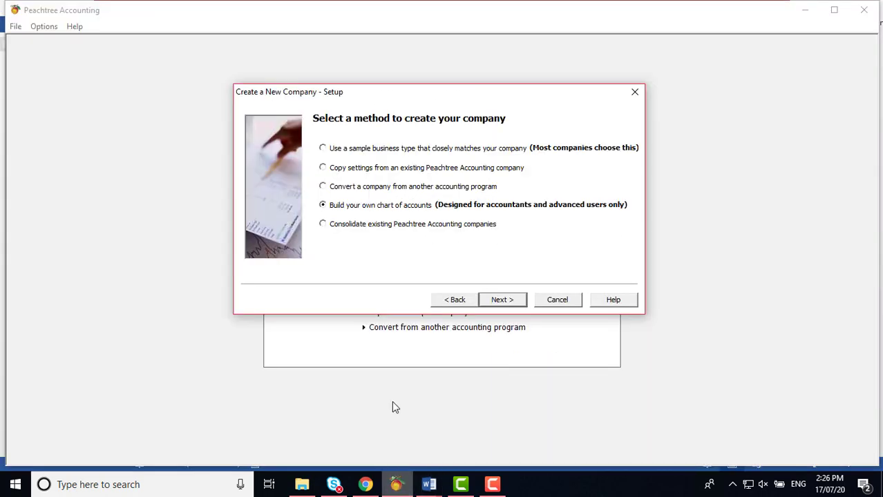
pyautogui.click(329, 224)
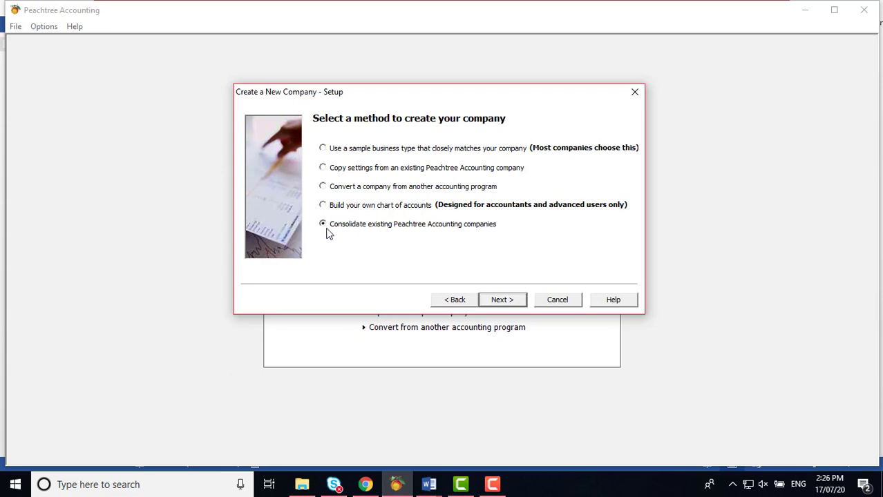
pyautogui.moveTo(429, 486)
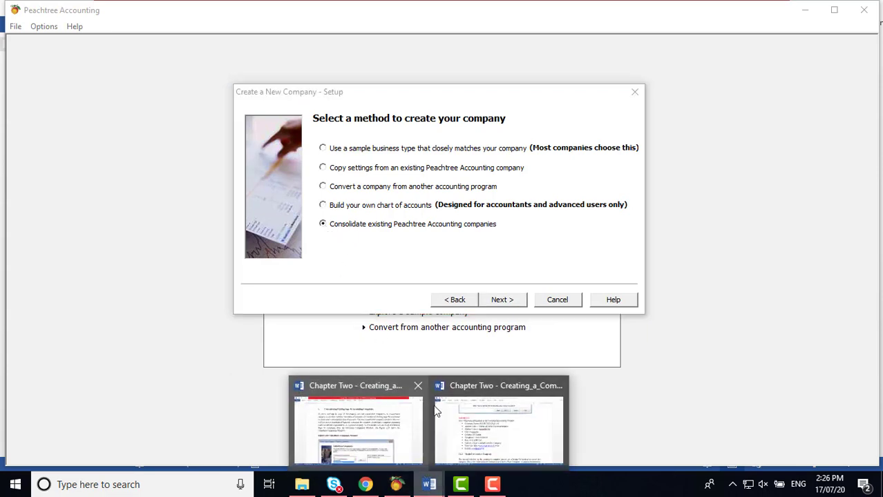
pyautogui.click(483, 425)
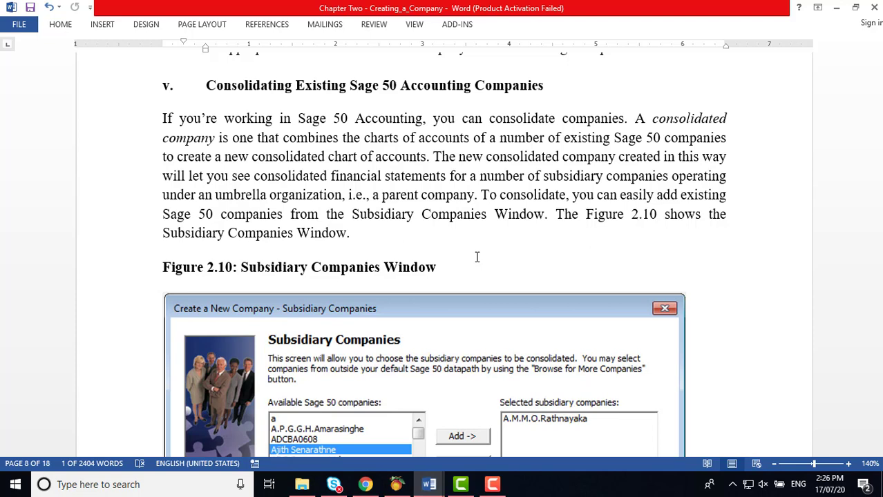
# Step: Review Figures 2.10 and 2.9 in Word, then bring the Peachtree setup wizard back
pyautogui.scroll(-3, 459, 255)
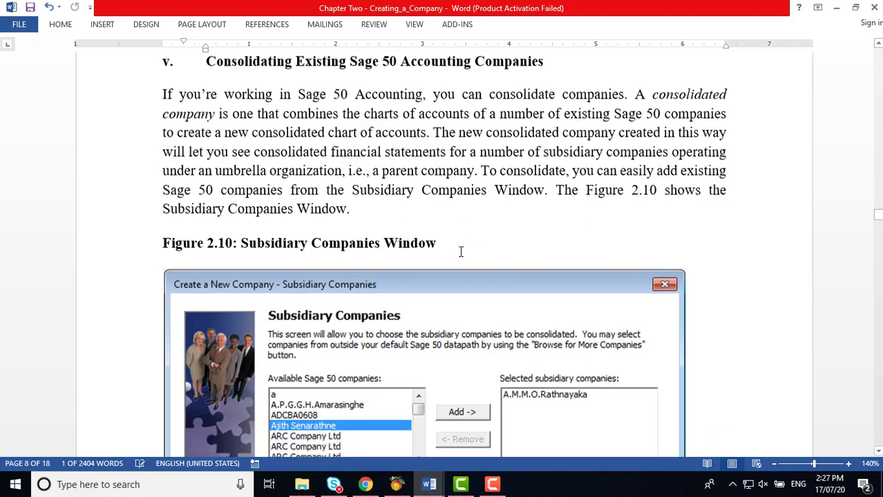
pyautogui.scroll(-1, 462, 254)
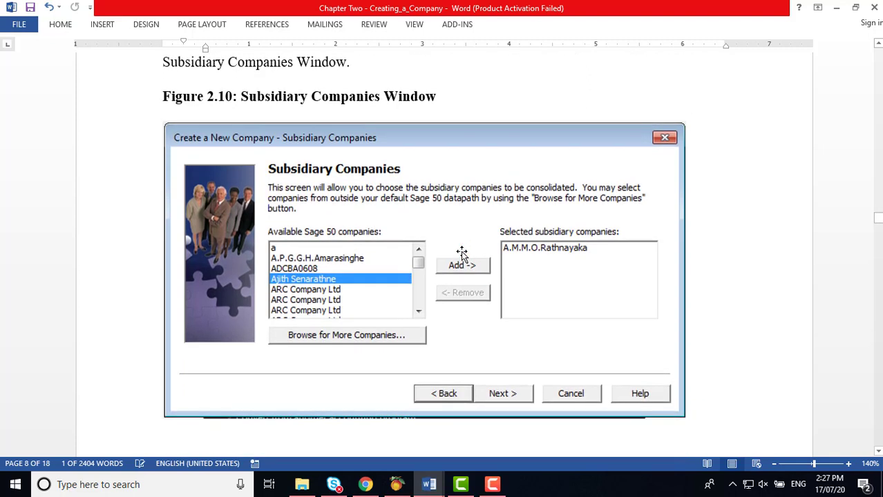
pyautogui.scroll(-1, 461, 254)
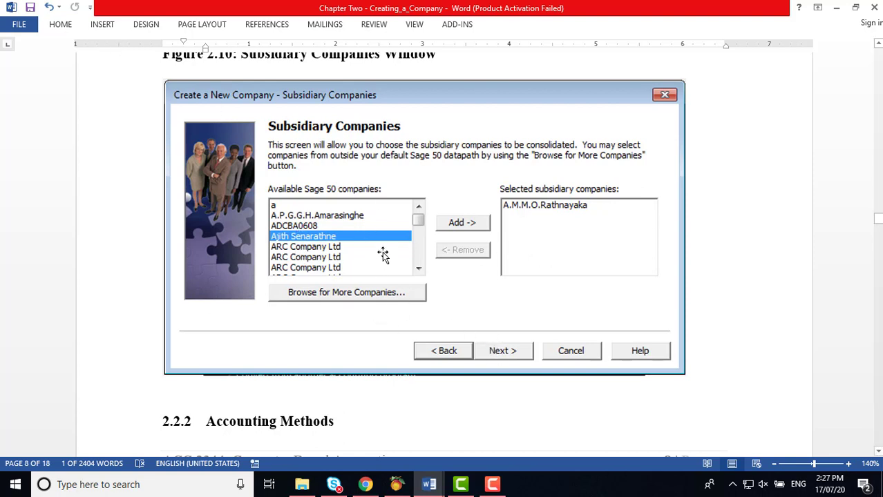
pyautogui.scroll(8, 383, 254)
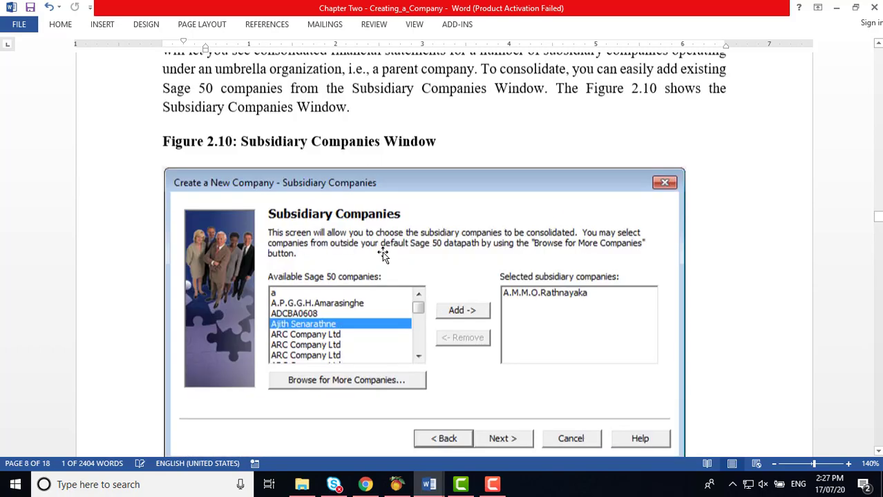
pyautogui.scroll(18, 385, 254)
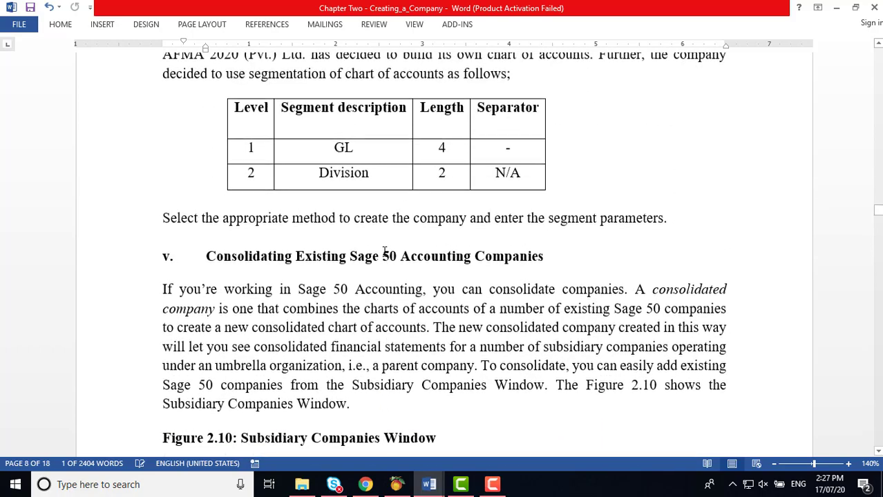
pyautogui.scroll(6, 384, 254)
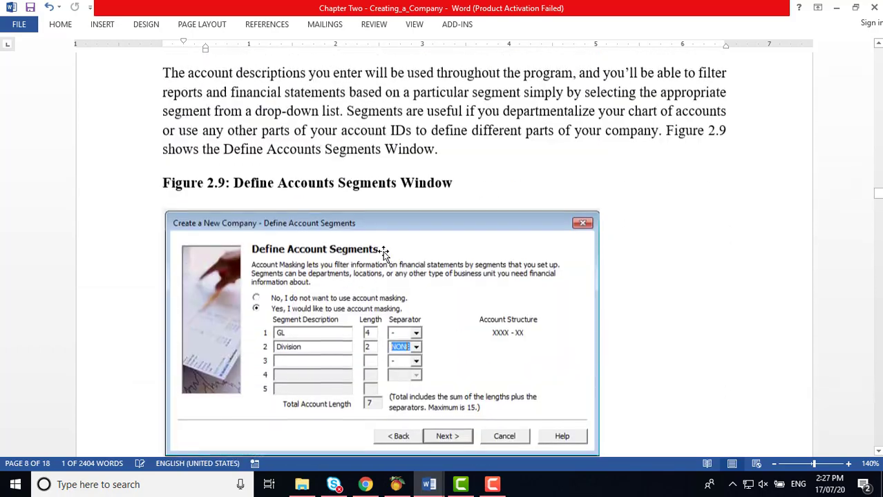
pyautogui.click(397, 484)
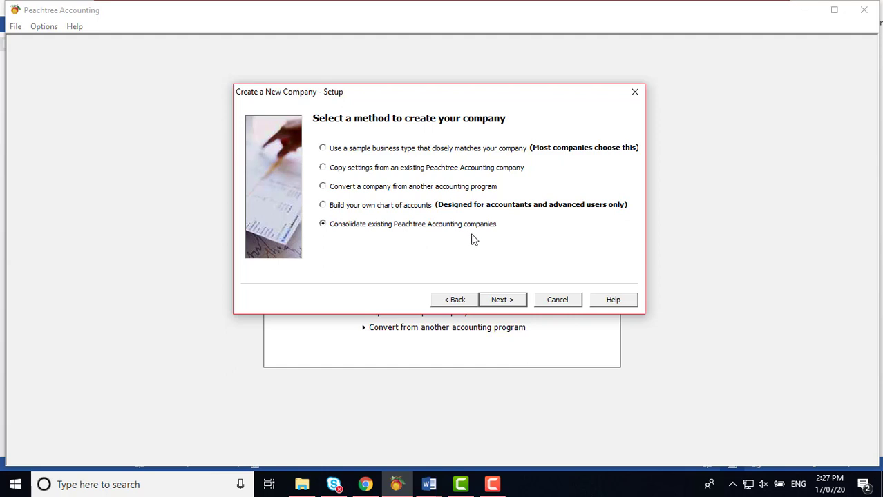
# Step: Switch the method from consolidating companies back to 'Build your own chart of accounts'
pyautogui.click(322, 206)
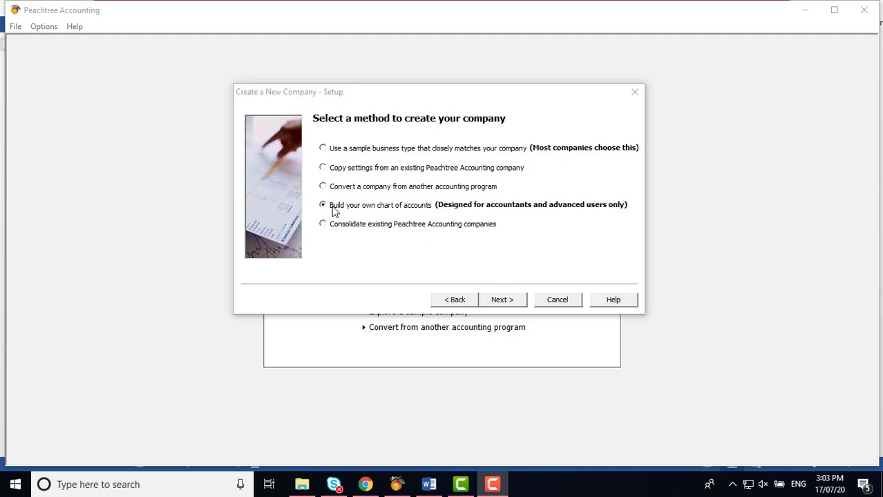
# Step: Advance to Define Account Segments and choose 'Yes, I would like to use account masking'
pyautogui.click(513, 302)
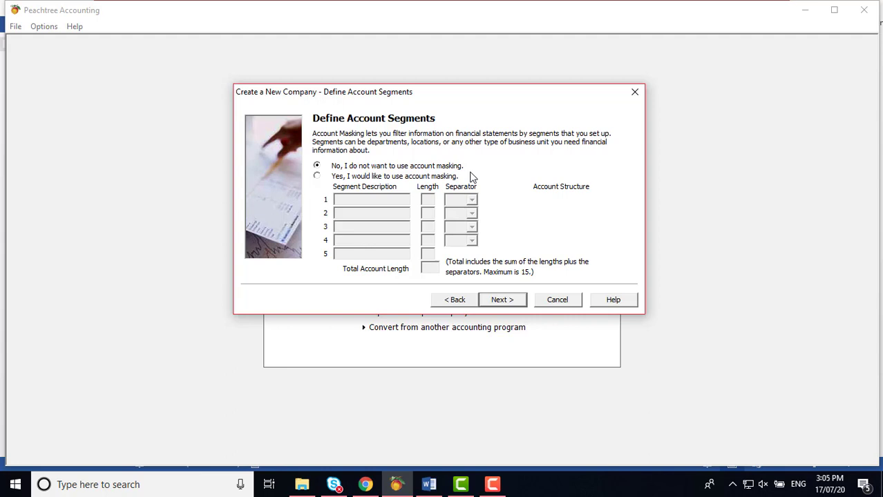
pyautogui.click(317, 177)
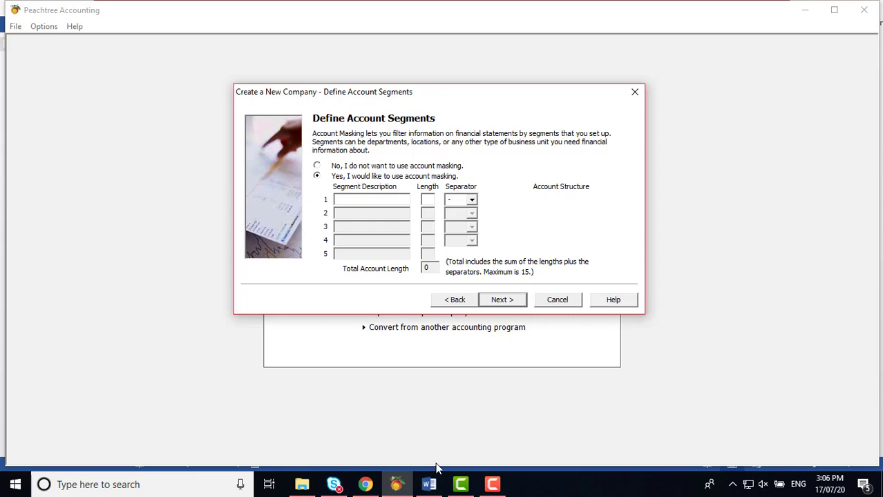
# Step: Switch to the Word notes and scroll to Activity 2.2's table (GL length 4, Division length 2)
pyautogui.click(429, 485)
pyautogui.scroll(-3, 423, 322)
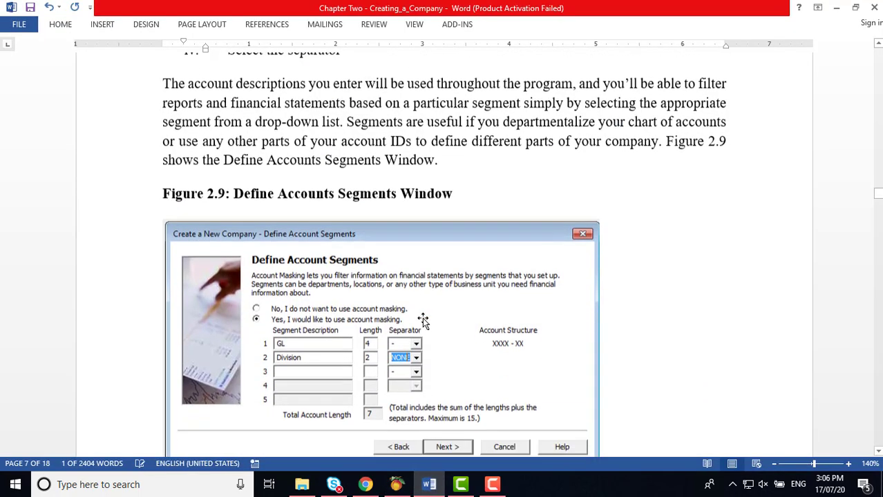
pyautogui.scroll(-15, 423, 321)
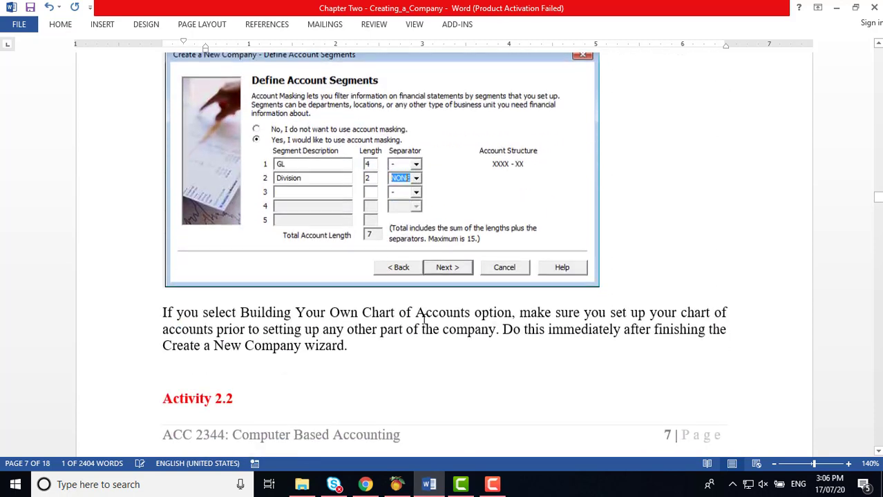
pyautogui.scroll(-6, 425, 320)
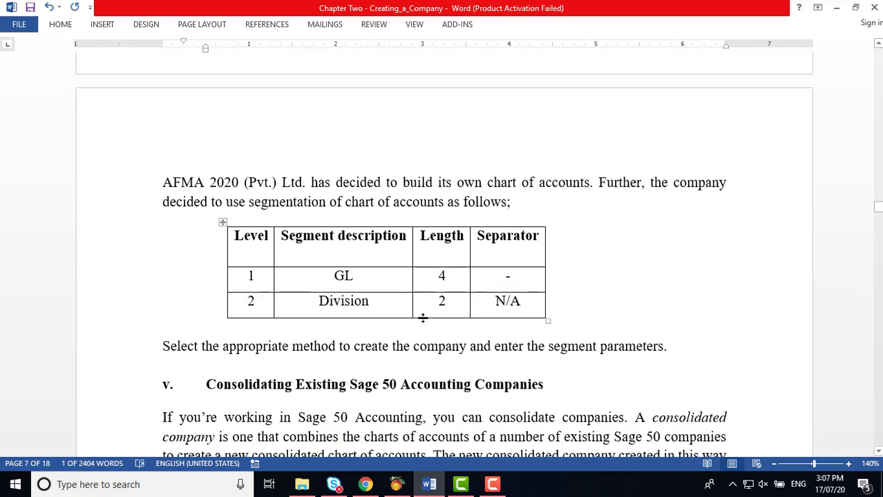
pyautogui.scroll(-2, 423, 318)
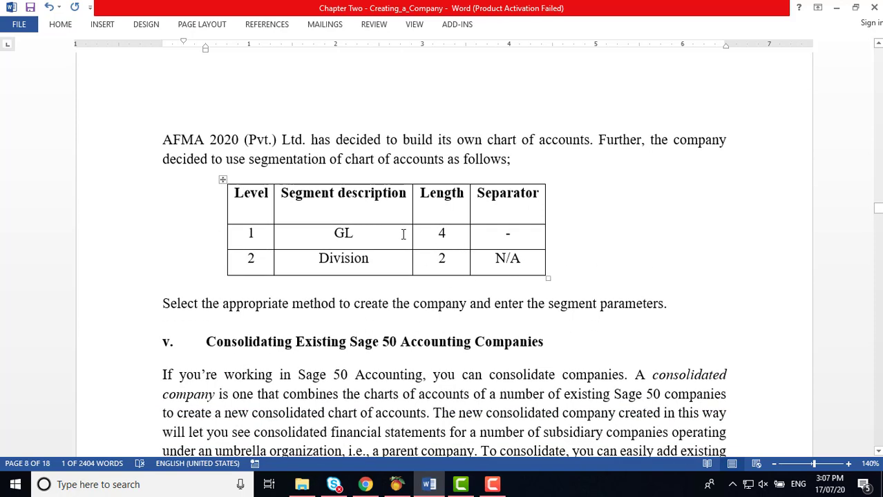
# Step: Replace GL with Company in the table's first segment description cell
pyautogui.click(368, 232)
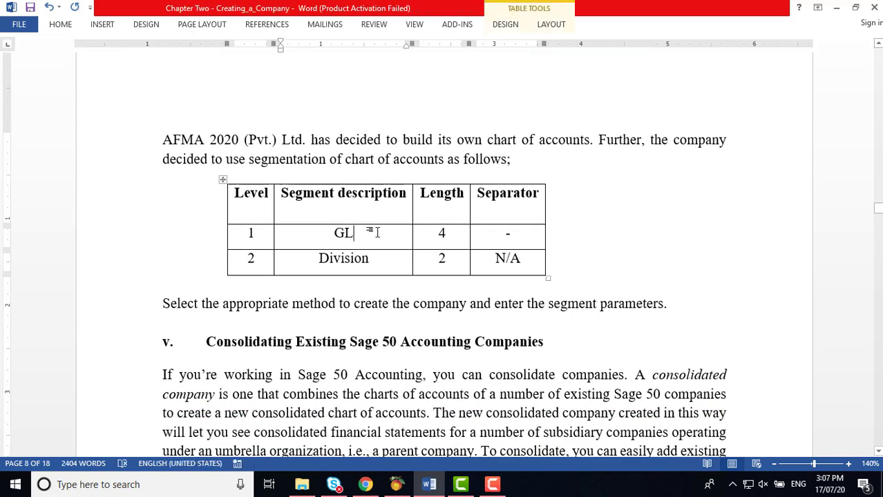
pyautogui.press('BackSpace')
pyautogui.press('BackSpace')
pyautogui.hotkey('ctrl', 'l')
pyautogui.write('C')
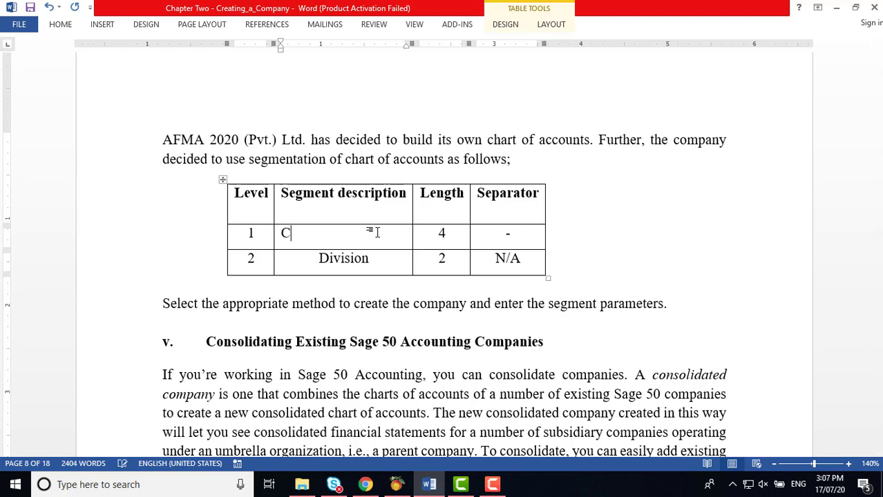
pyautogui.write('ompany')
pyautogui.click(589, 254)
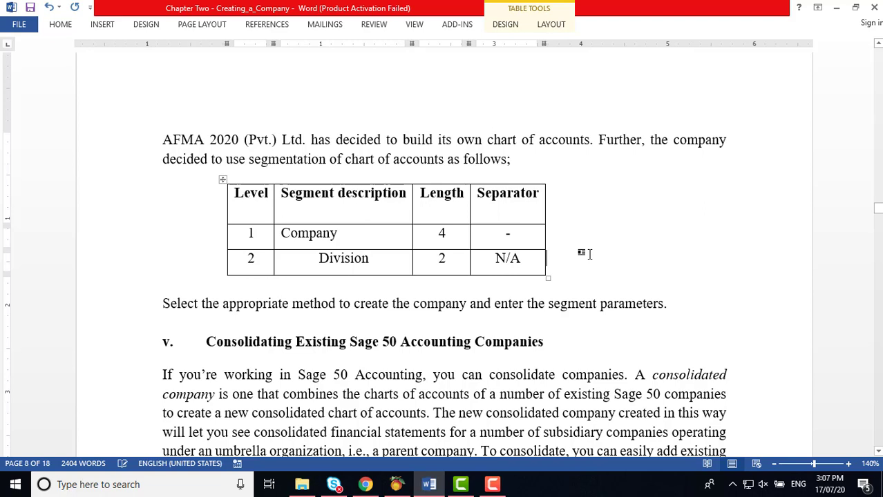
# Step: Centre Company in its table cell
pyautogui.click(291, 234)
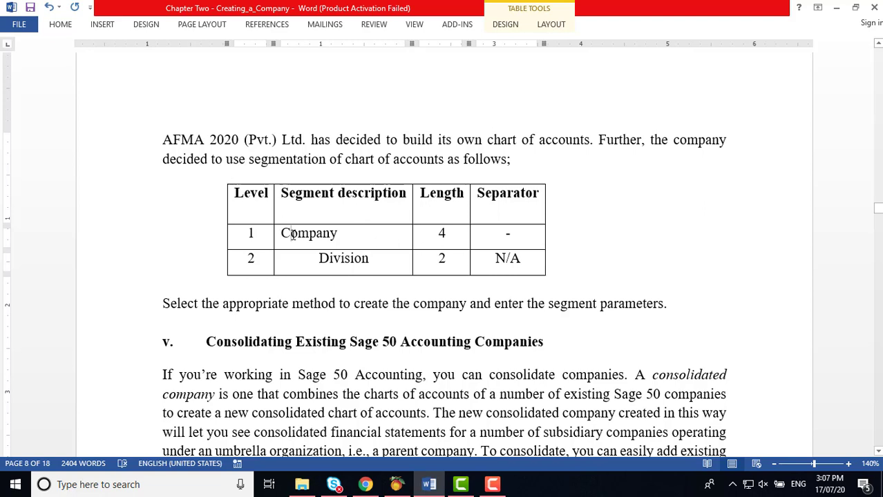
pyautogui.click(60, 25)
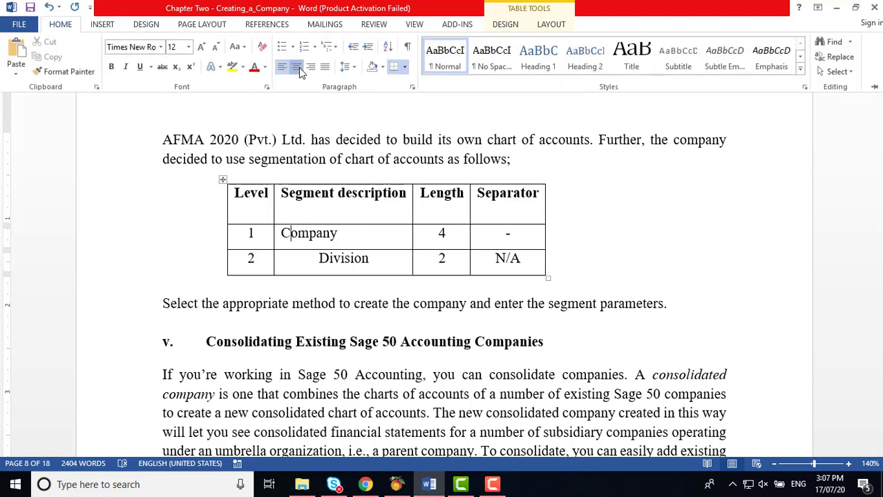
pyautogui.click(299, 71)
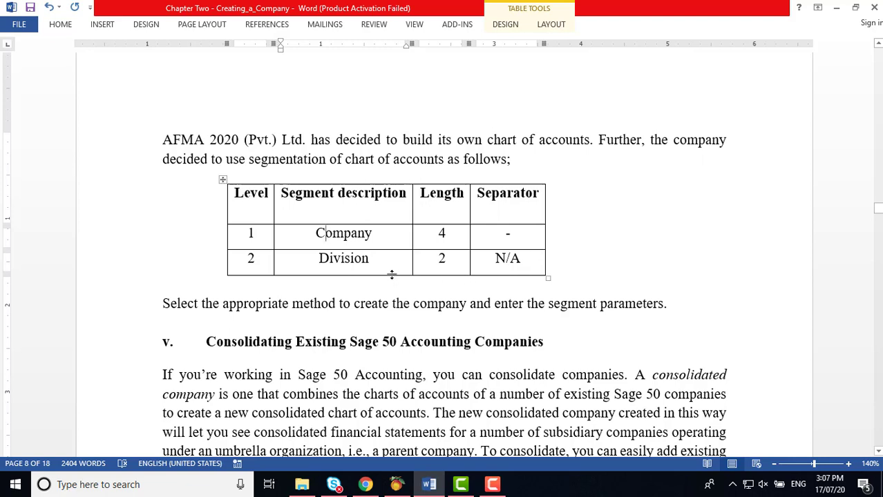
pyautogui.click(373, 233)
# Step: In Peachtree, define the first segment as Company, length 4, with a dash separator
pyautogui.click(396, 484)
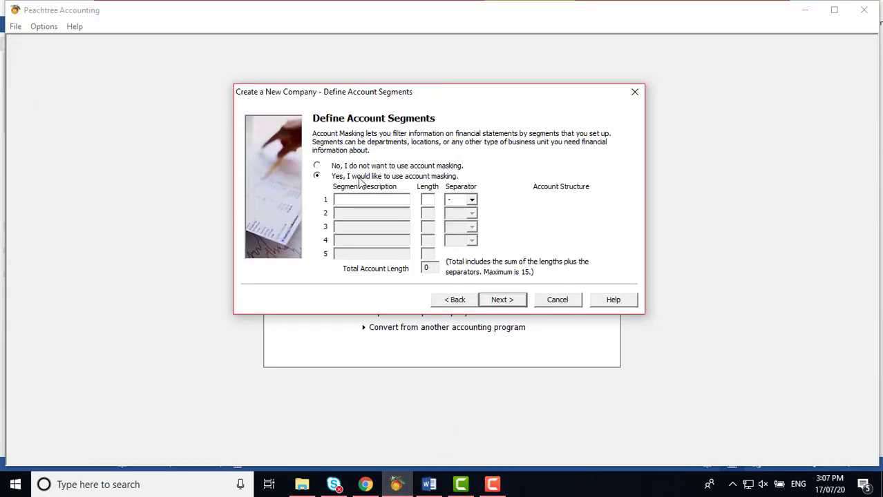
pyautogui.click(357, 202)
pyautogui.write('Co')
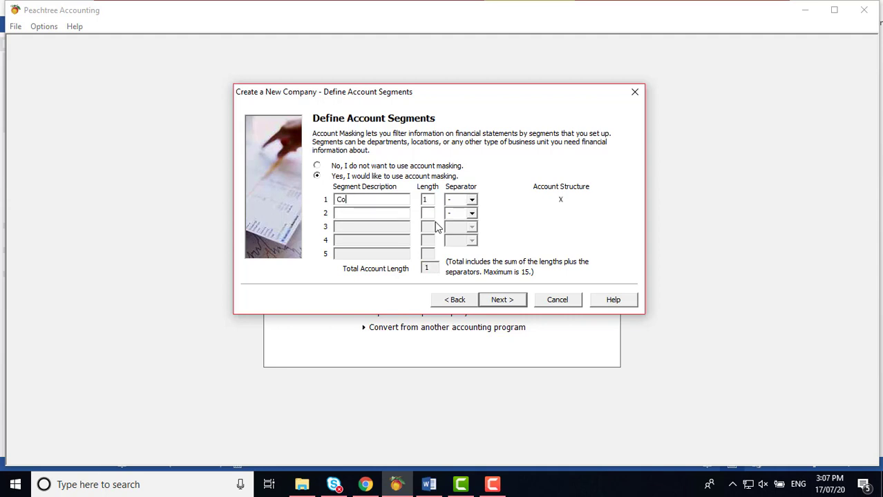
pyautogui.write('mpany')
pyautogui.click(432, 197)
pyautogui.press('BackSpace')
pyautogui.write('4')
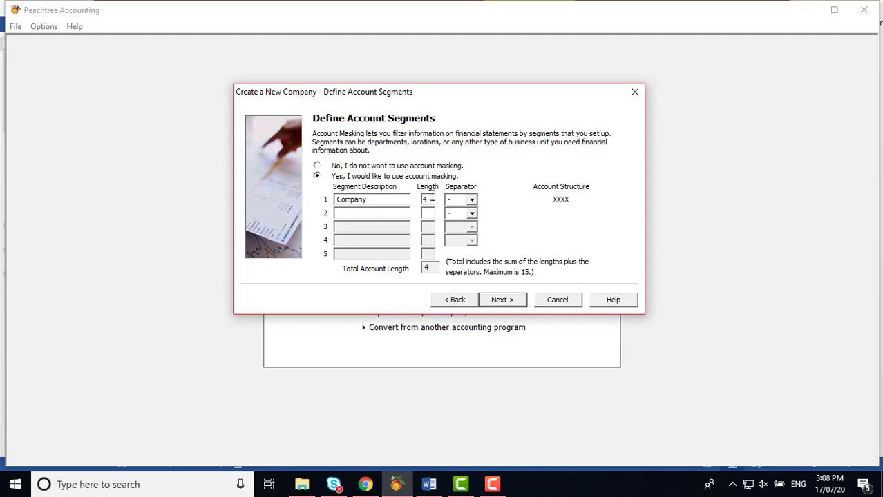
pyautogui.click(471, 199)
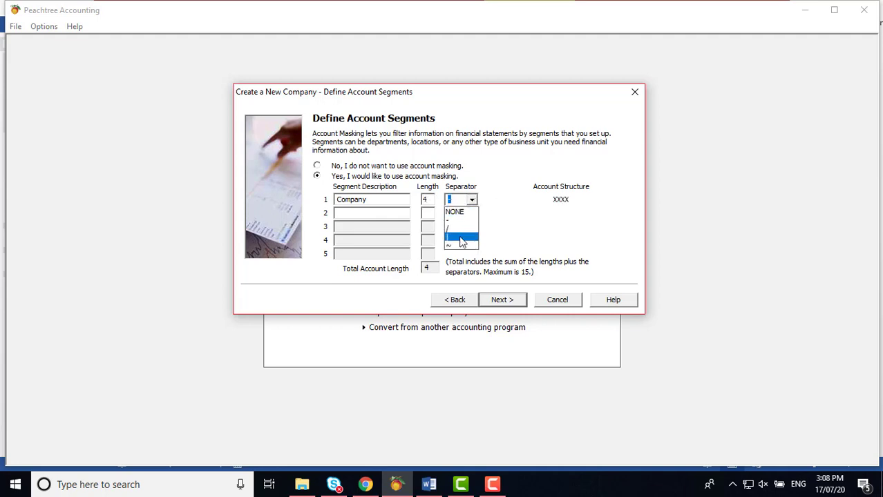
pyautogui.click(452, 221)
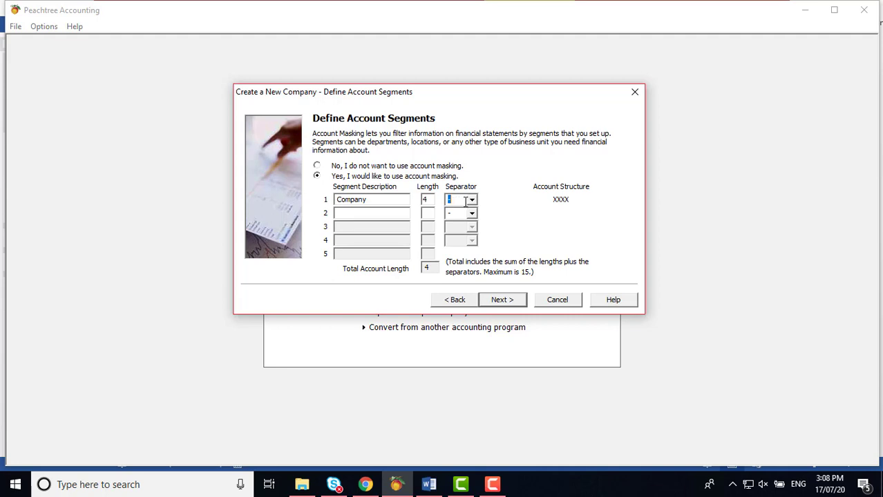
# Step: Define the second segment as Division, length 2, separator NONE, for a total length of 7
pyautogui.click(365, 214)
pyautogui.write('Division')
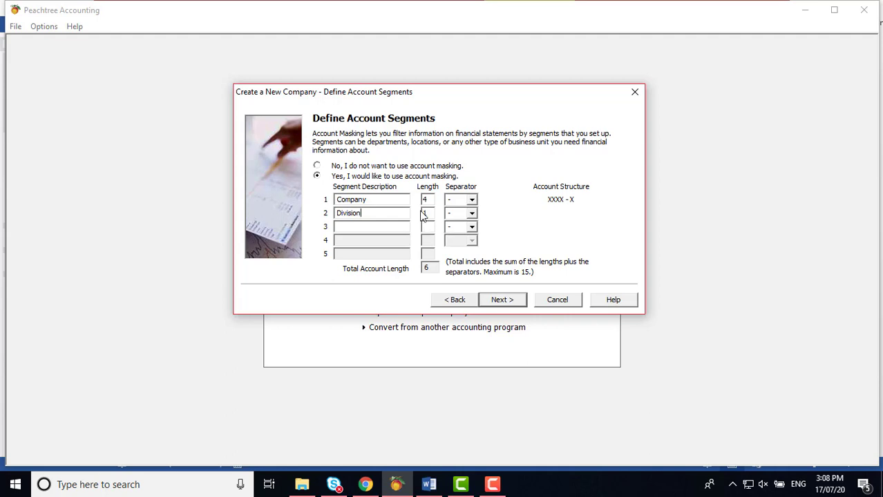
pyautogui.press('BackSpace')
pyautogui.write('2')
pyautogui.click(473, 214)
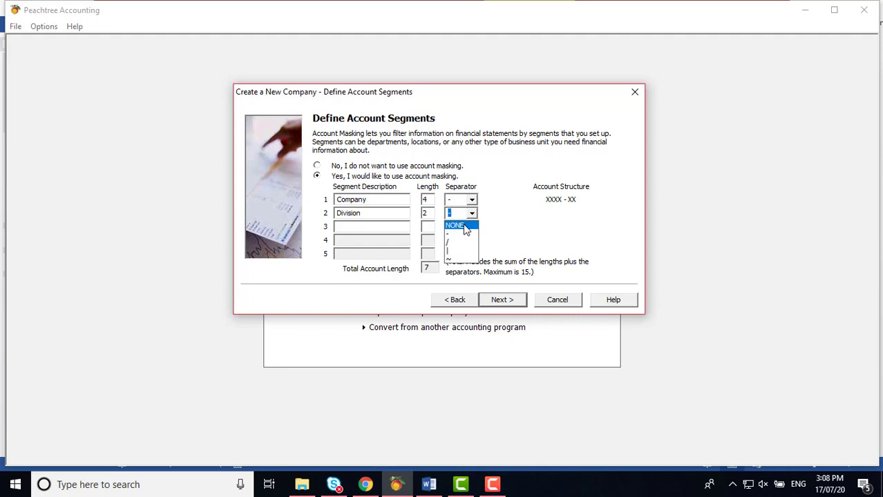
pyautogui.click(456, 225)
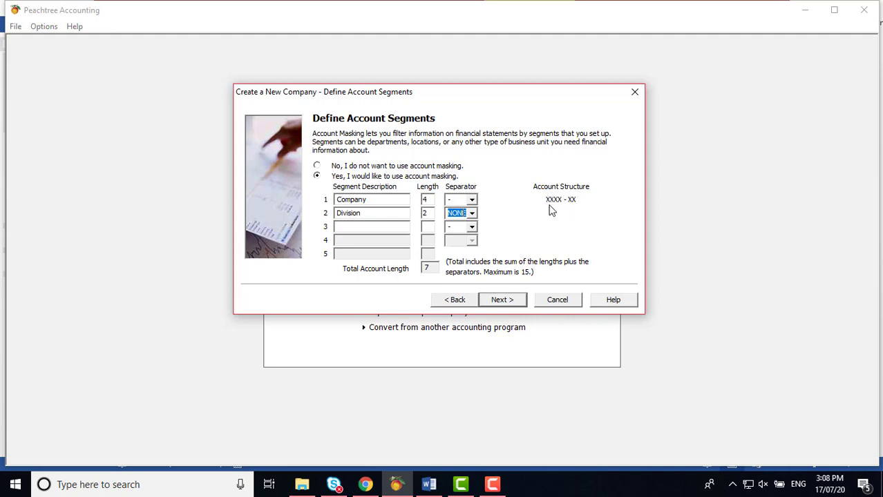
pyautogui.click(429, 269)
# Step: Advance the Peachtree wizard, then push Activity 2.2 onto the page with its table in Word
pyautogui.click(514, 301)
pyautogui.click(429, 484)
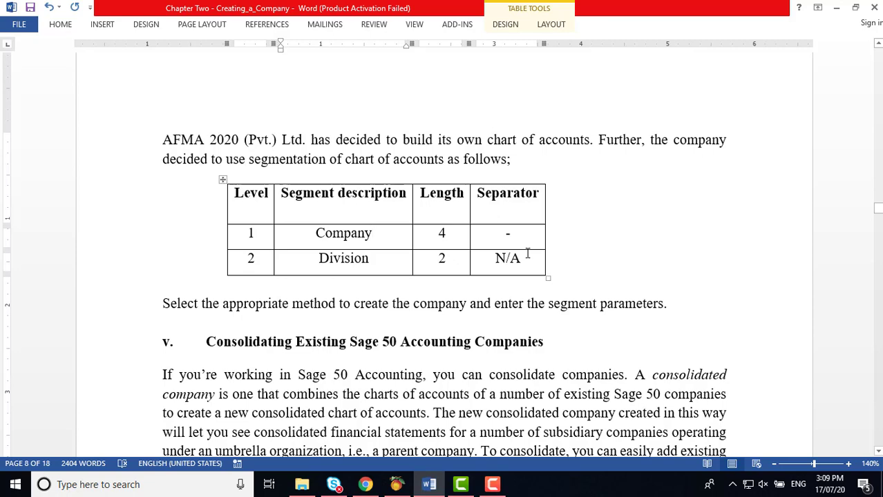
pyautogui.scroll(5, 527, 254)
pyautogui.scroll(-1, 526, 253)
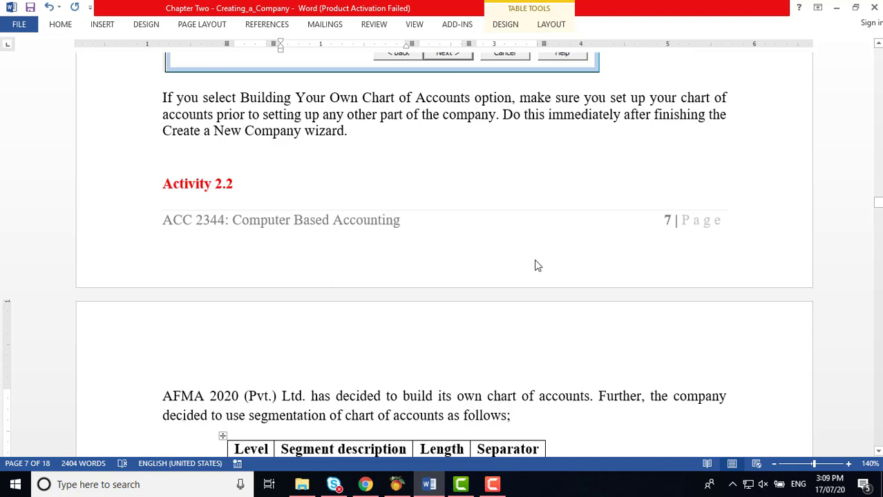
pyautogui.click(244, 172)
pyautogui.press('Return')
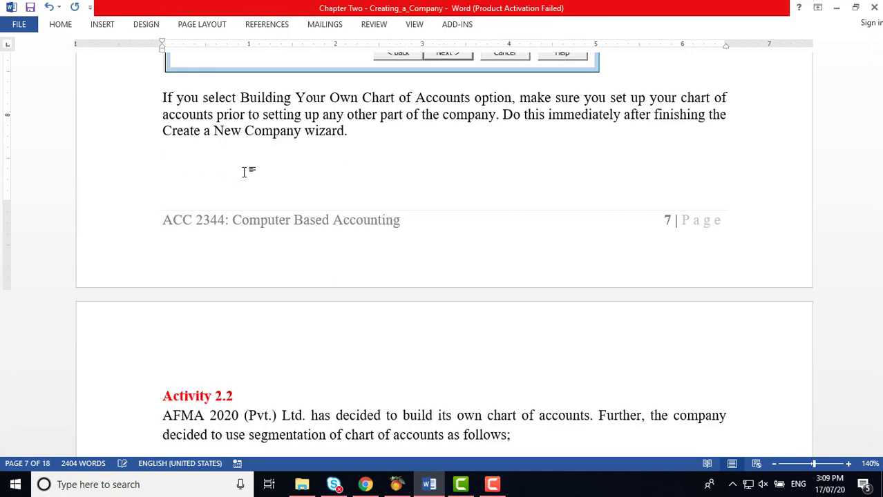
# Step: Scroll the course notes down to section 2.2.2 Accounting Methods
pyautogui.scroll(-5, 542, 242)
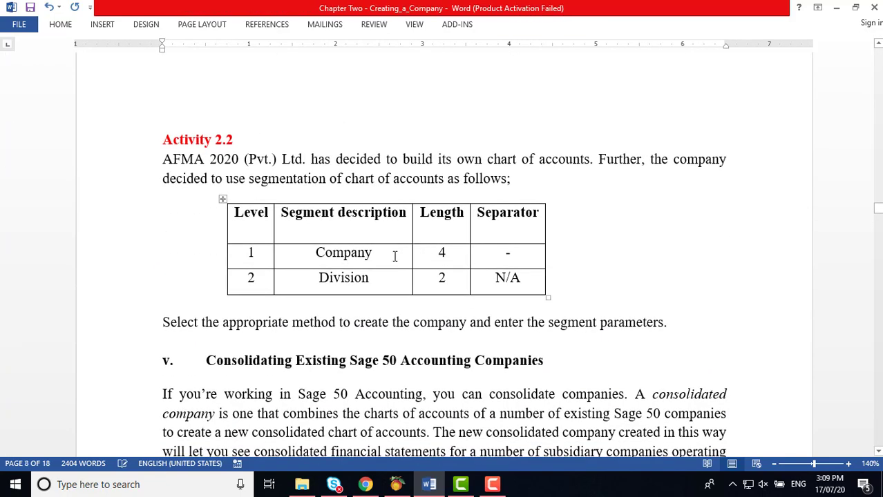
pyautogui.click(394, 253)
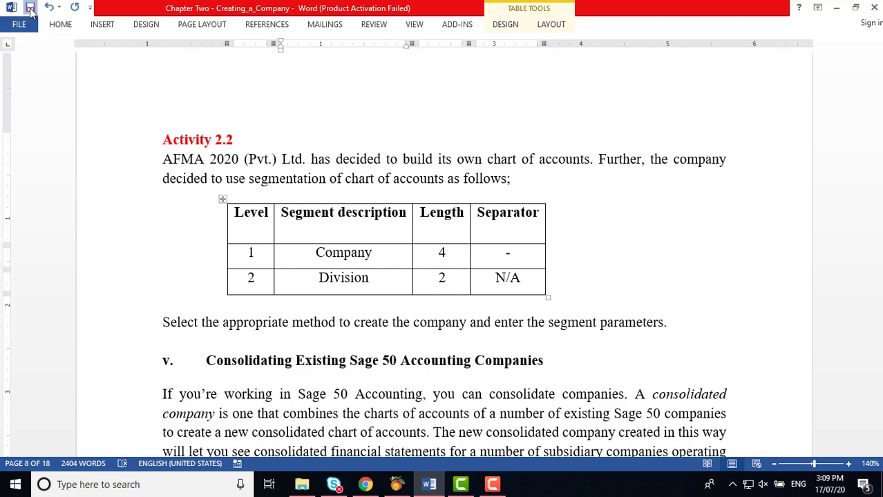
pyautogui.scroll(-1, 650, 216)
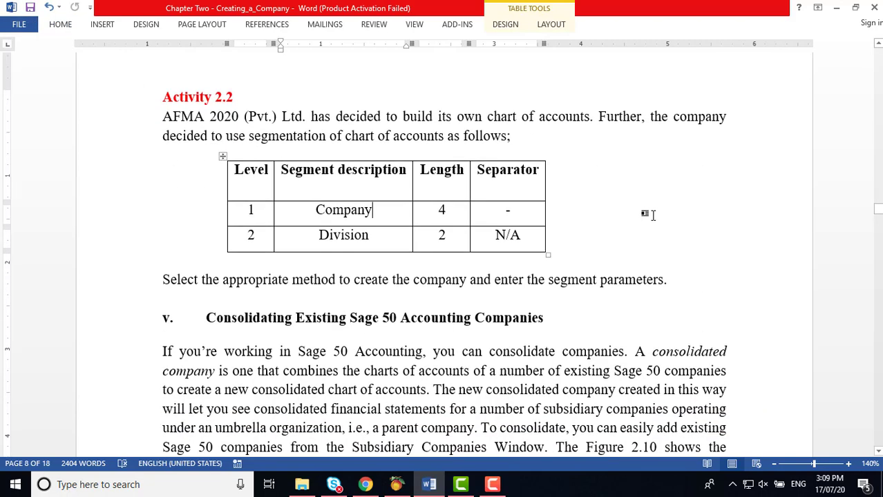
pyautogui.scroll(-12, 650, 215)
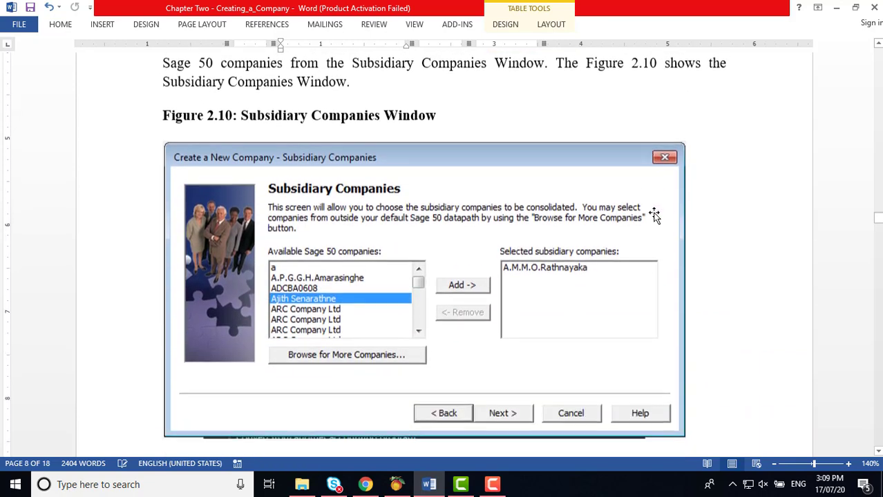
pyautogui.scroll(-8, 655, 215)
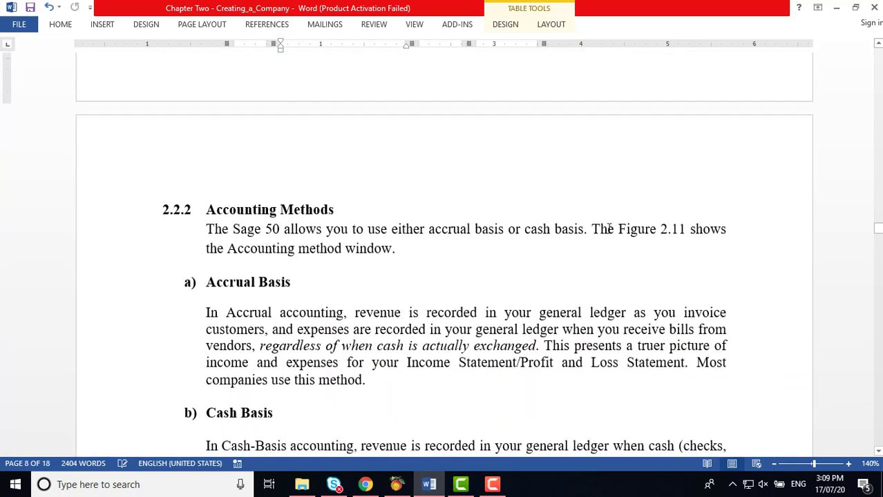
# Step: Bring Peachtree's Create a New Company wizard forward at the Accounting Method step with Accrual selected
pyautogui.click(397, 485)
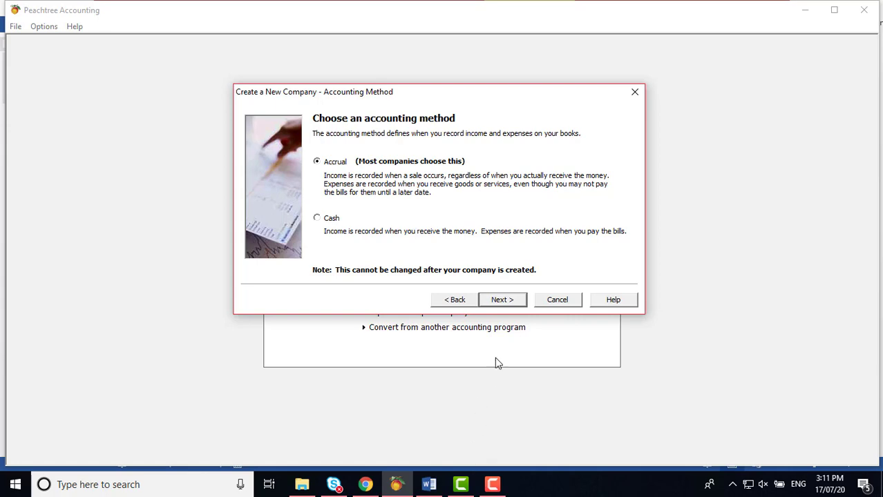
# Step: Scroll the Word notes past Figure 2.11 to Activity 2.3 and section 2.2.3 Posting Methods
pyautogui.click(429, 484)
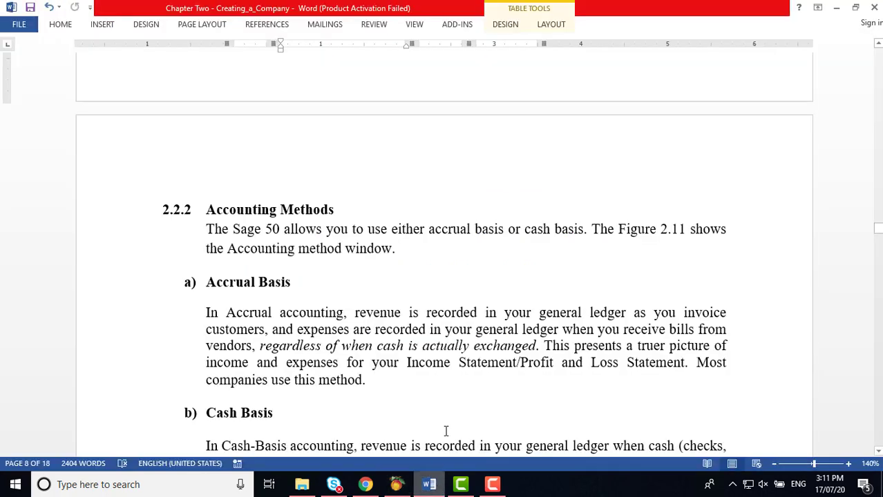
pyautogui.scroll(-3, 475, 353)
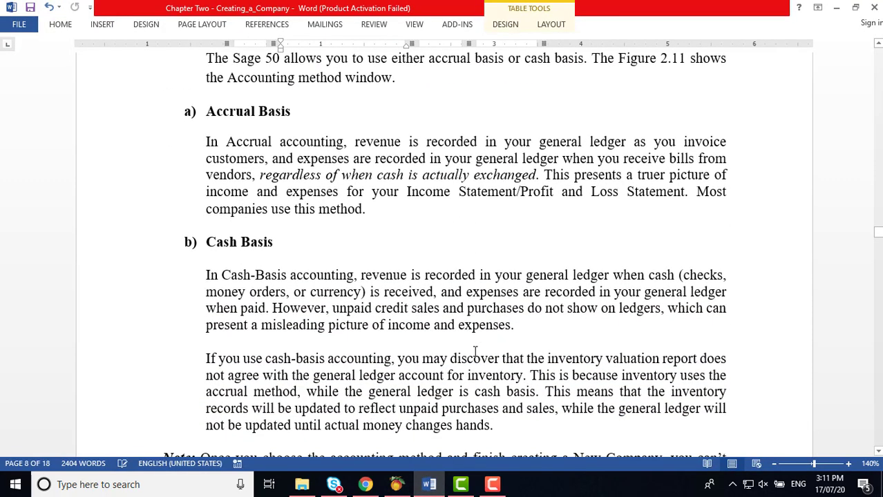
pyautogui.scroll(-1, 476, 353)
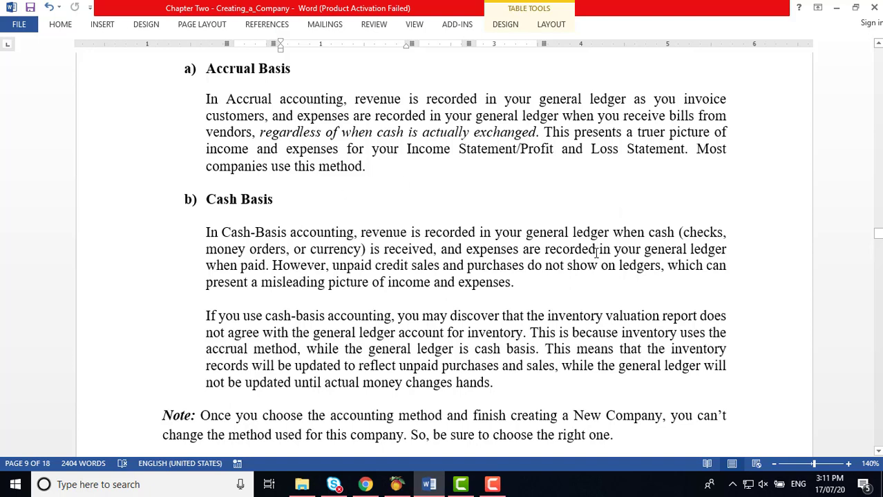
pyautogui.scroll(-1, 596, 252)
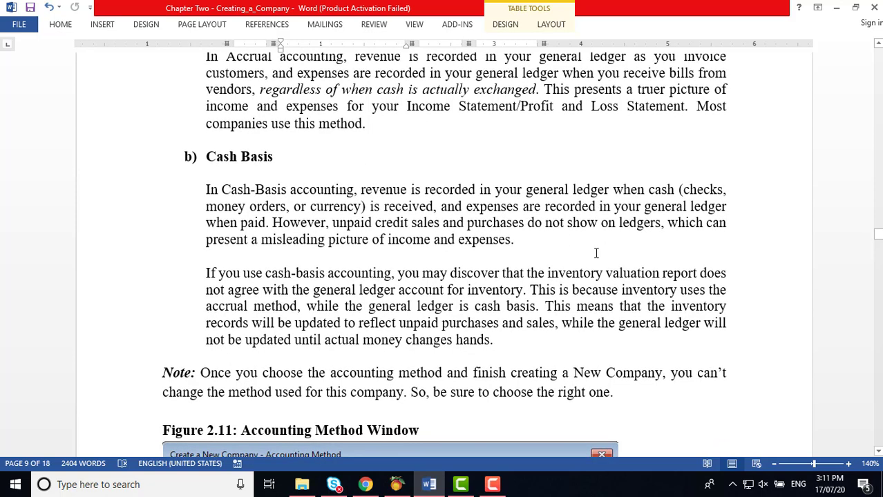
pyautogui.scroll(-1, 597, 252)
pyautogui.scroll(-3, 596, 253)
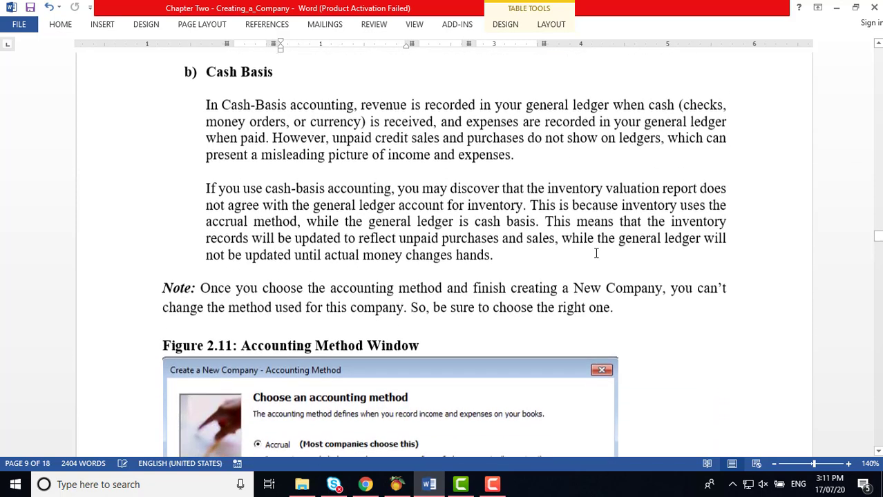
pyautogui.scroll(-2, 596, 253)
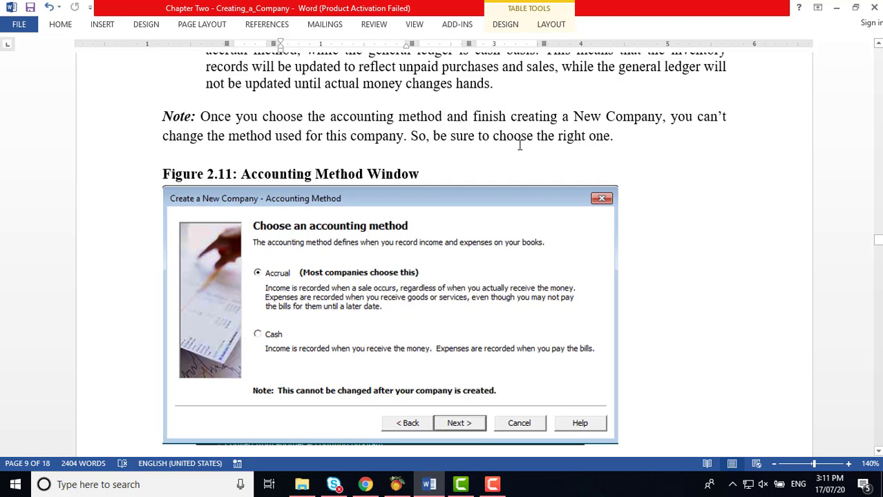
pyautogui.scroll(-1, 626, 179)
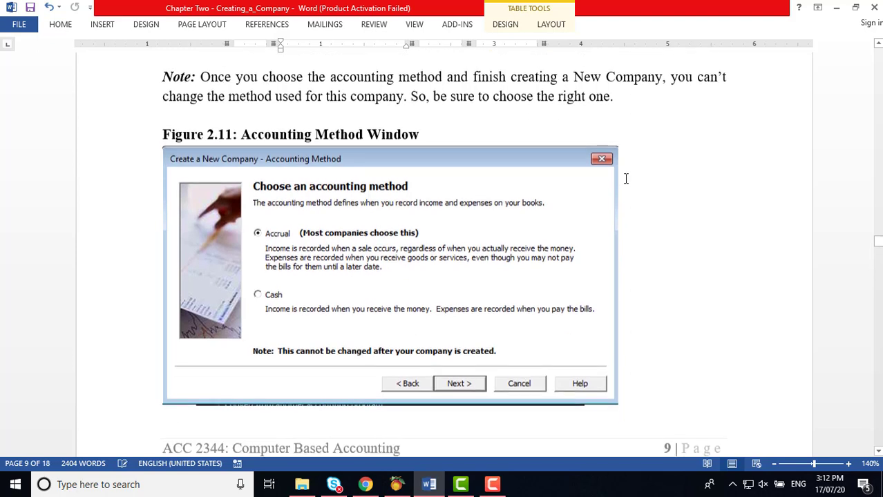
pyautogui.scroll(-3, 626, 179)
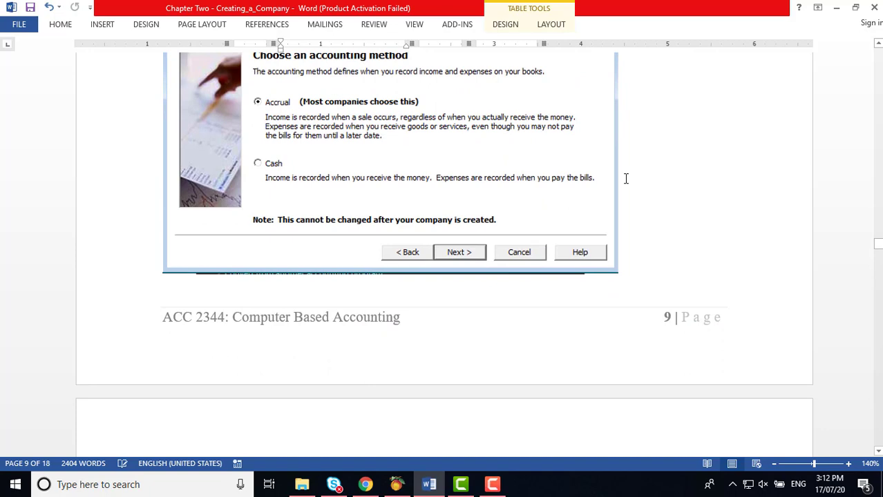
pyautogui.scroll(-5, 578, 187)
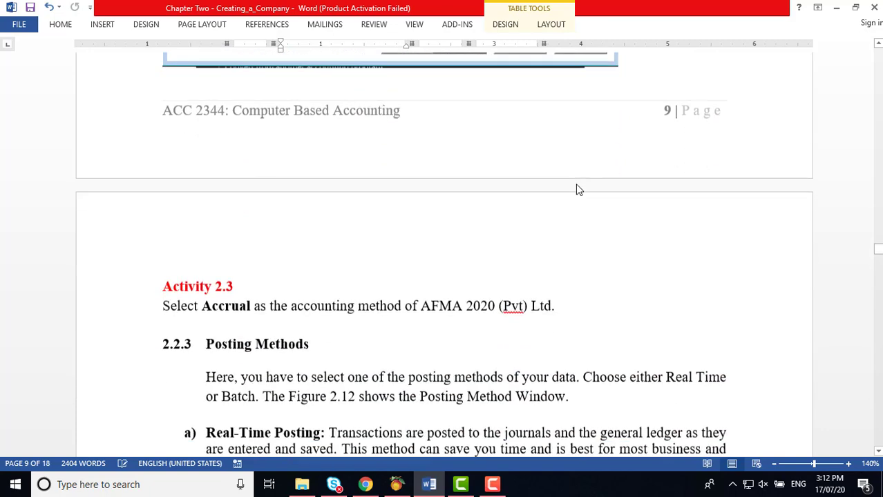
pyautogui.scroll(-4, 577, 186)
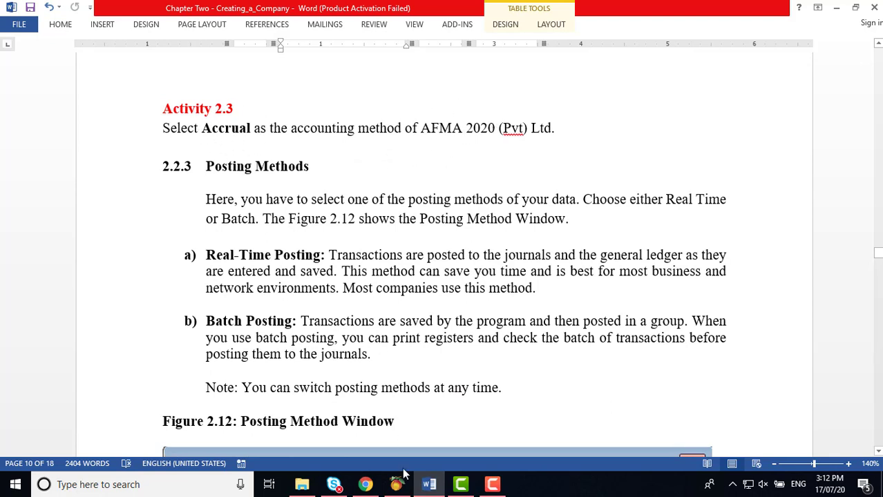
# Step: Back in Peachtree, accept Accrual and advance to the Posting Method page
pyautogui.moveTo(400, 488)
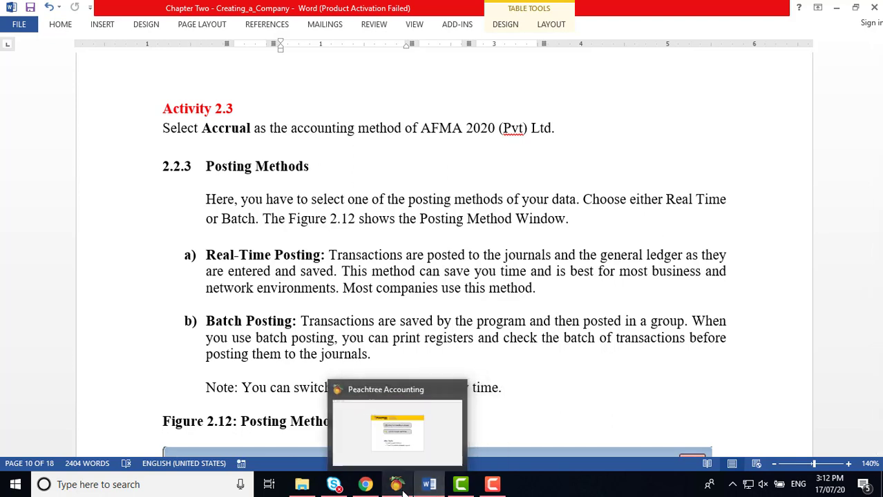
pyautogui.click(412, 492)
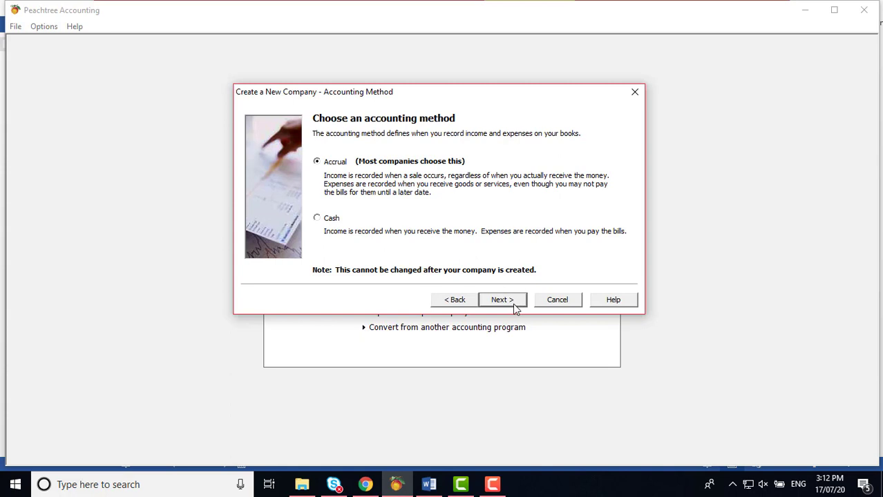
pyautogui.click(515, 308)
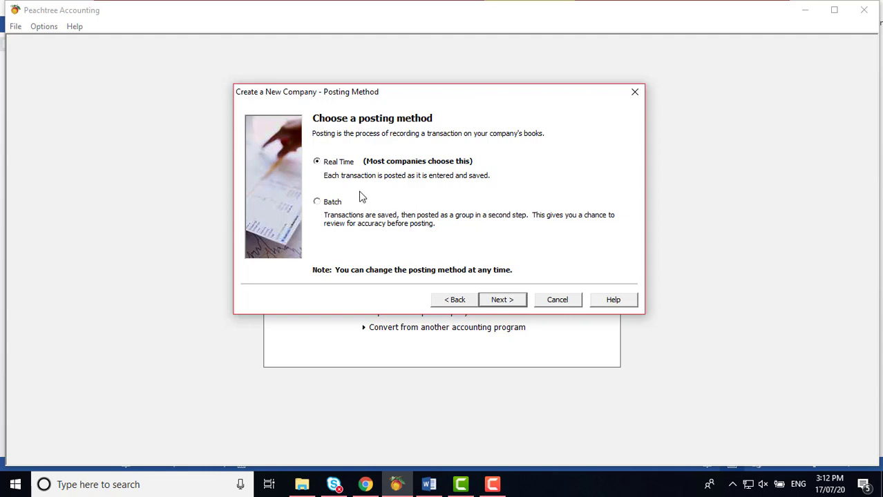
# Step: In Word, bring Figure 2.12 into view and put the cursor in the Batch Posting paragraph
pyautogui.click(427, 485)
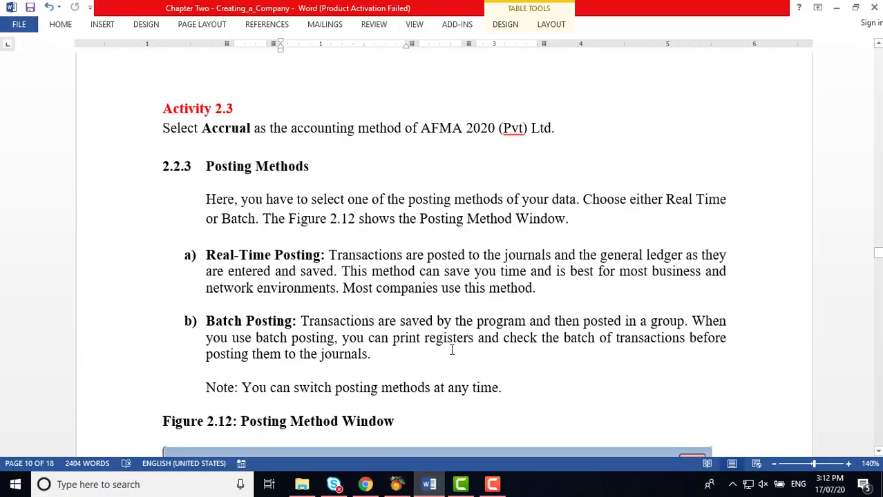
pyautogui.scroll(-2, 452, 345)
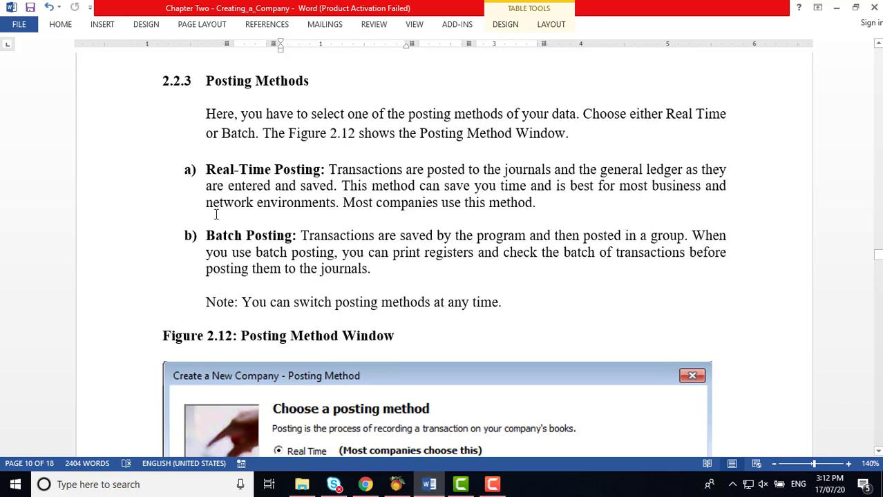
pyautogui.click(302, 236)
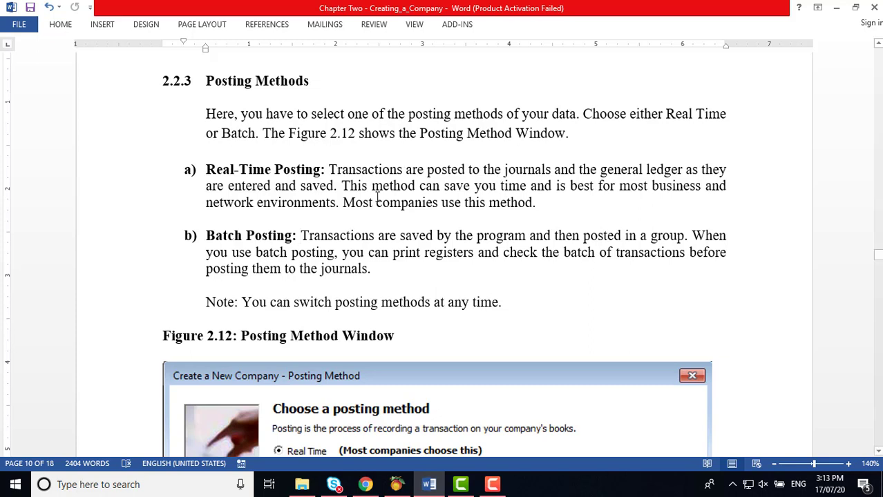
# Step: In Peachtree, accept Real Time posting and choose accounting periods that don't match calendar months
pyautogui.moveTo(430, 489)
pyautogui.click(396, 484)
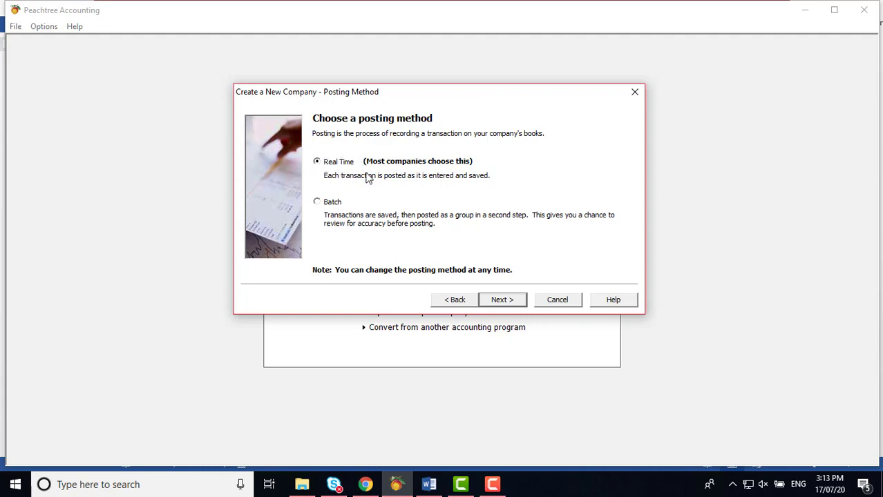
pyautogui.click(503, 300)
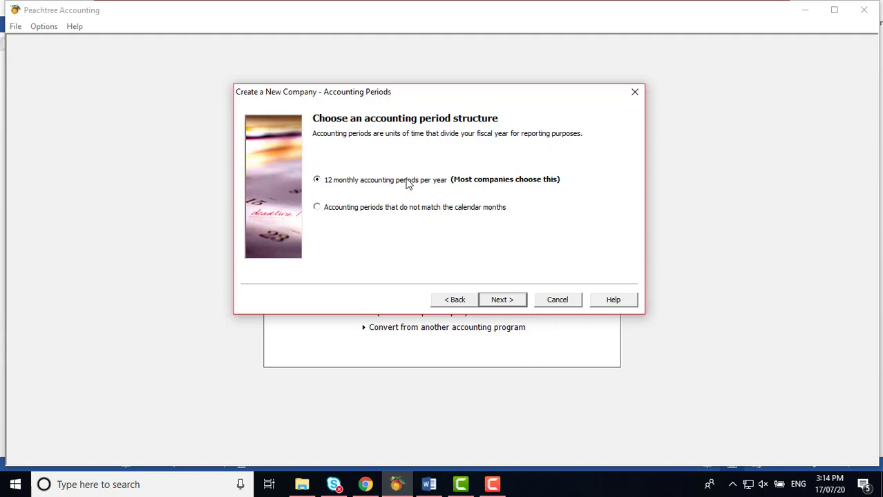
pyautogui.click(317, 208)
# Step: Scroll the Word notes past Activity 2.4 and Figures 2.13–2.14 to Figure 2.15 on page 12
pyautogui.click(429, 484)
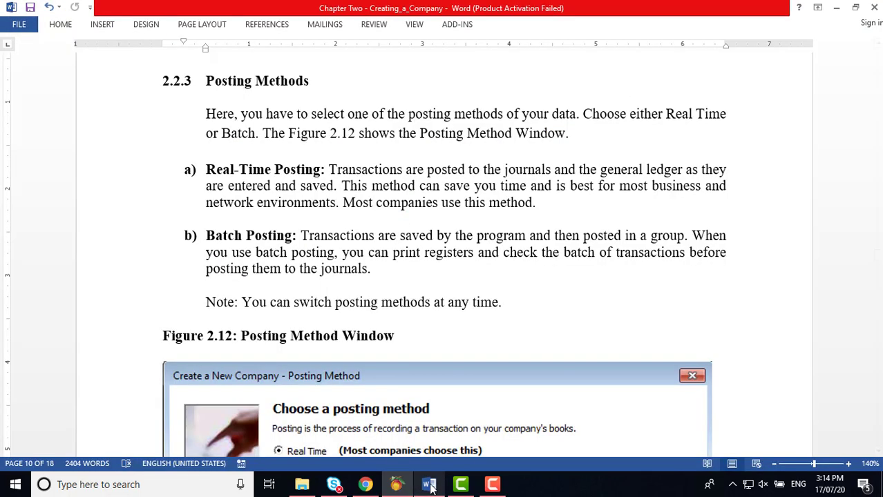
pyautogui.scroll(-2, 506, 282)
pyautogui.scroll(-3, 509, 282)
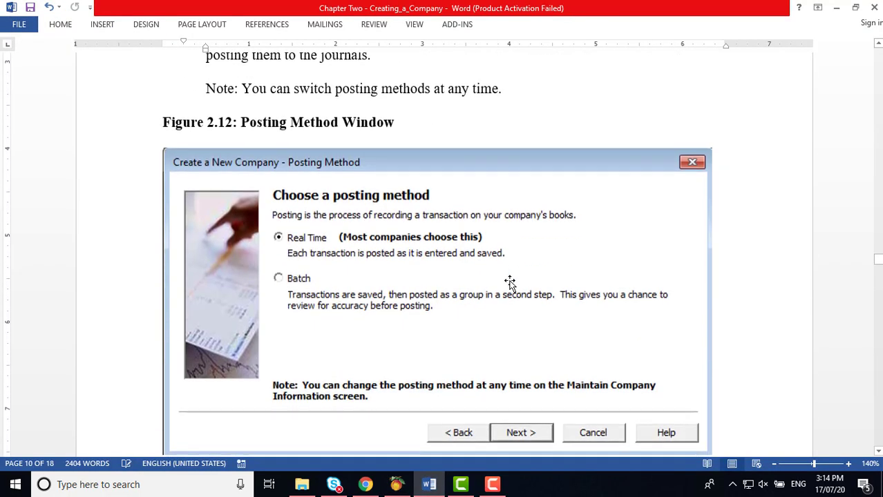
pyautogui.scroll(-8, 509, 282)
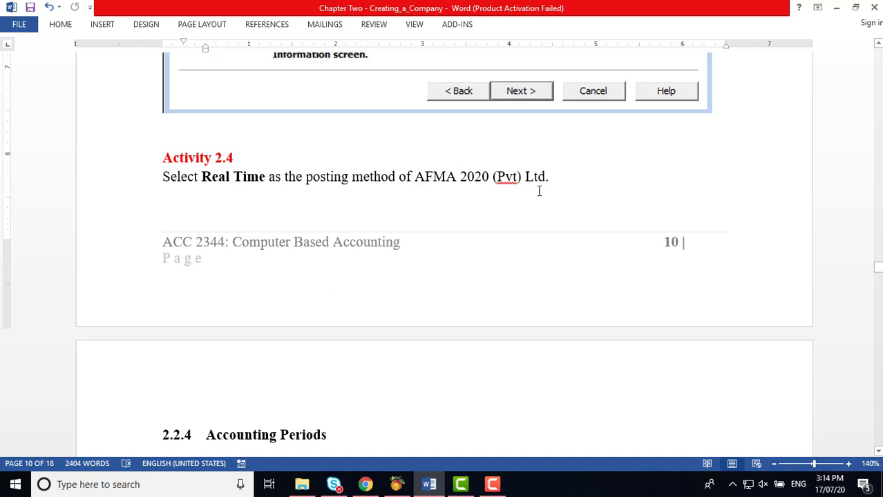
pyautogui.scroll(-1, 541, 194)
pyautogui.scroll(-6, 541, 195)
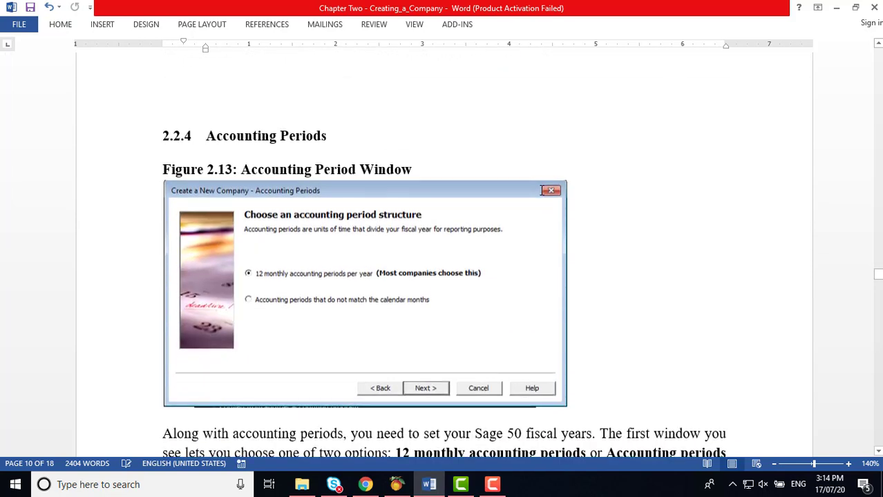
pyautogui.scroll(-3, 541, 194)
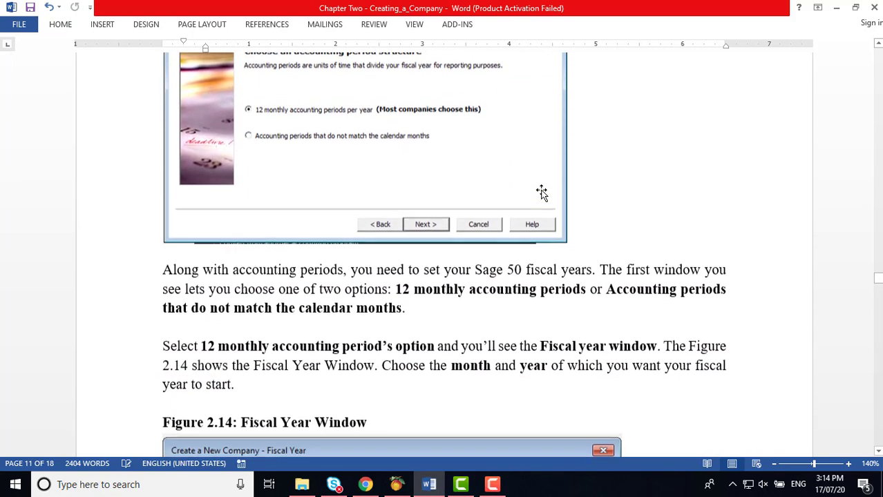
pyautogui.scroll(-2, 542, 194)
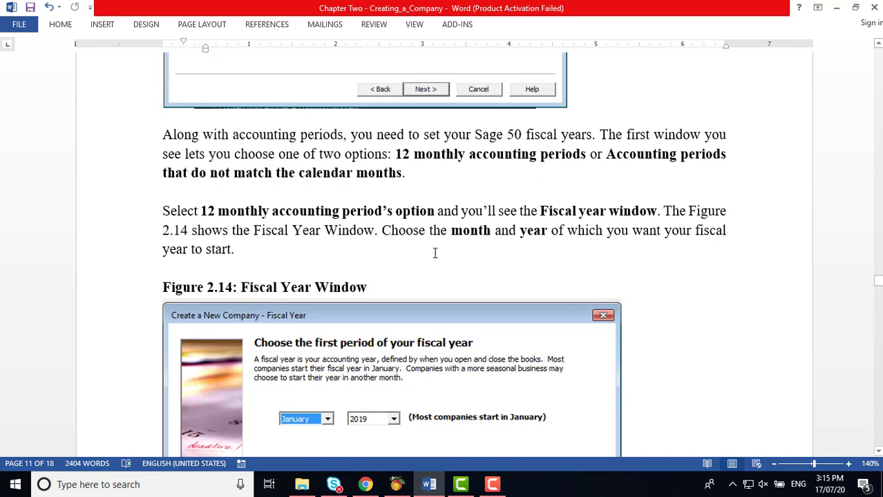
pyautogui.scroll(-3, 435, 253)
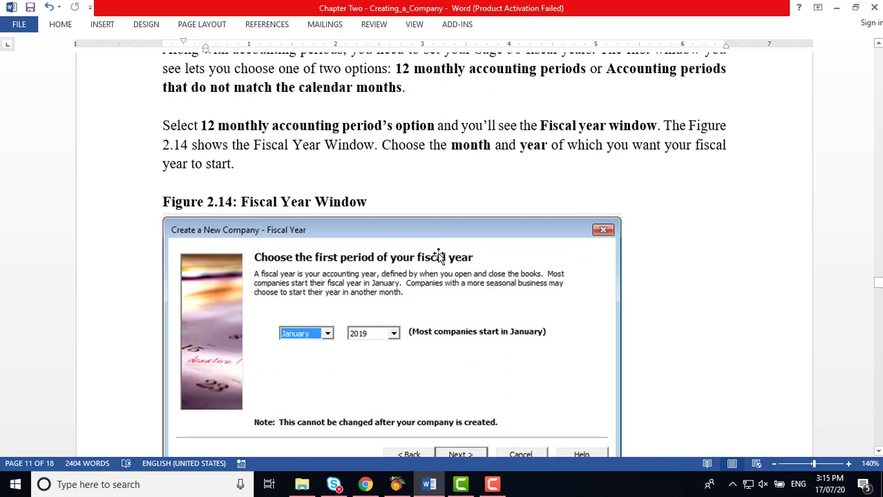
pyautogui.scroll(-1, 440, 255)
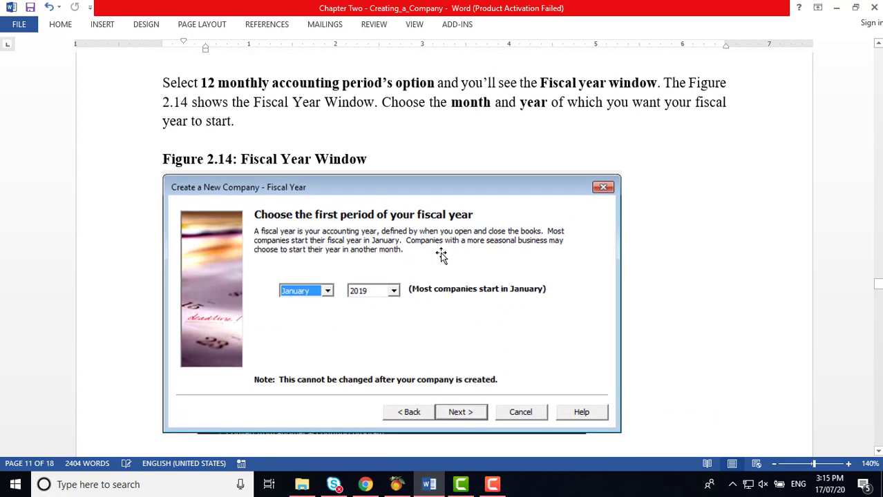
pyautogui.scroll(-10, 441, 255)
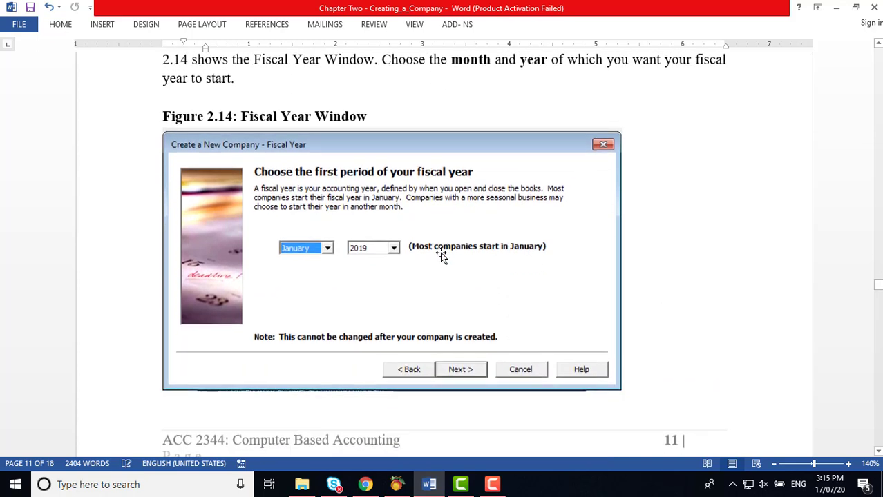
pyautogui.scroll(-3, 444, 253)
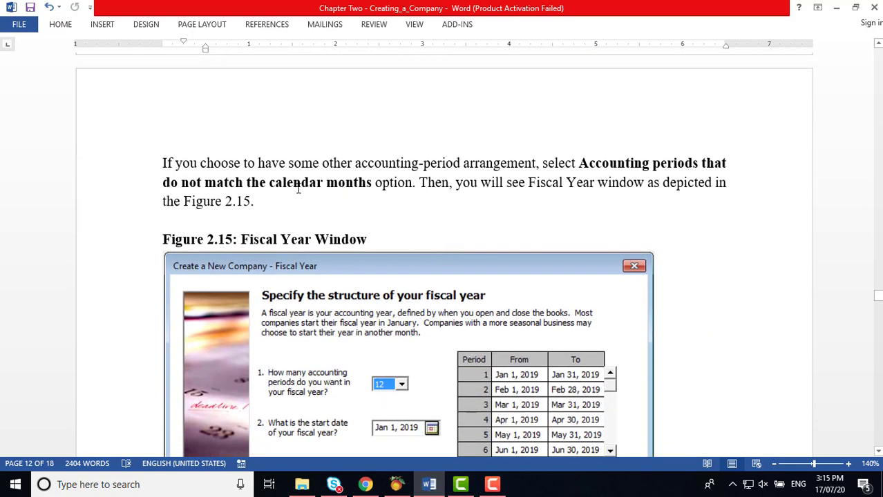
# Step: Scroll the chapter to Activity 2.5's April 2020–March 2021 financial year and section 2.2.5
pyautogui.scroll(-1, 442, 242)
pyautogui.scroll(-1, 447, 297)
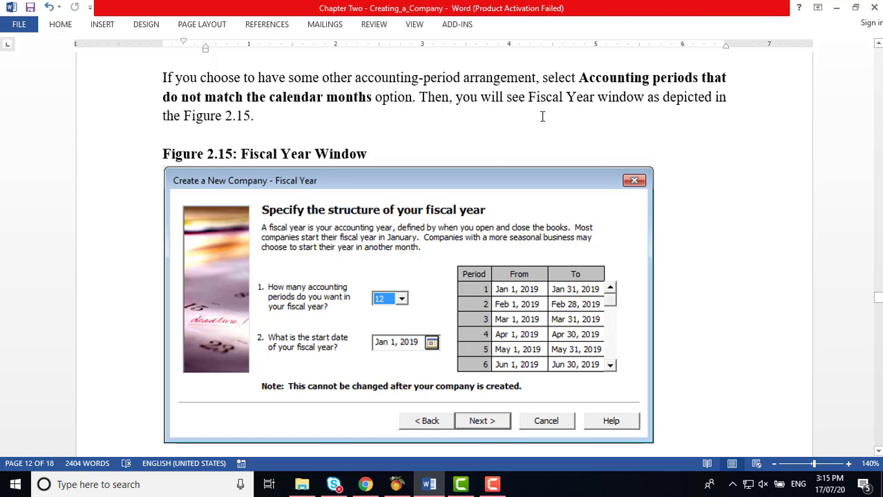
pyautogui.scroll(-3, 543, 117)
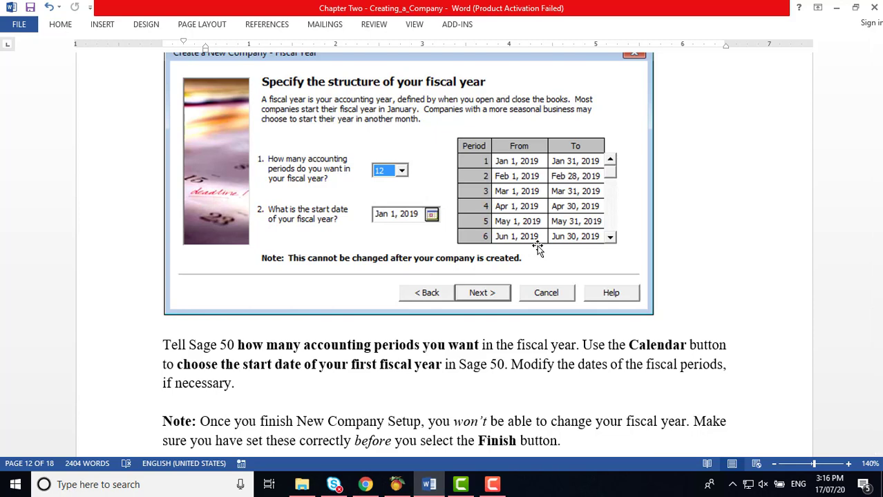
pyautogui.scroll(-4, 539, 250)
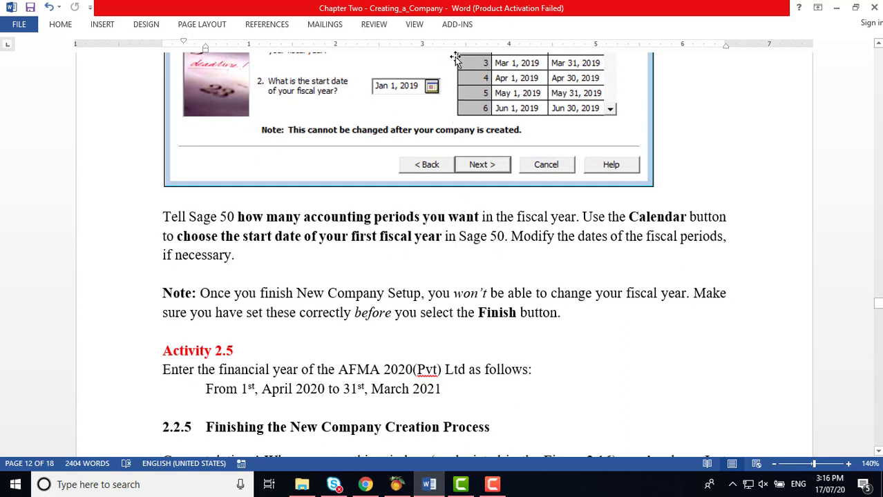
pyautogui.scroll(1, 470, 119)
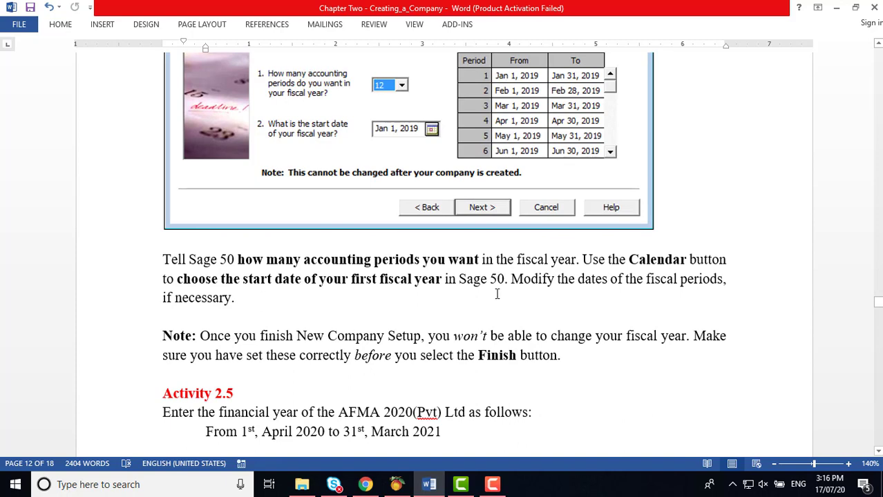
pyautogui.scroll(-6, 497, 294)
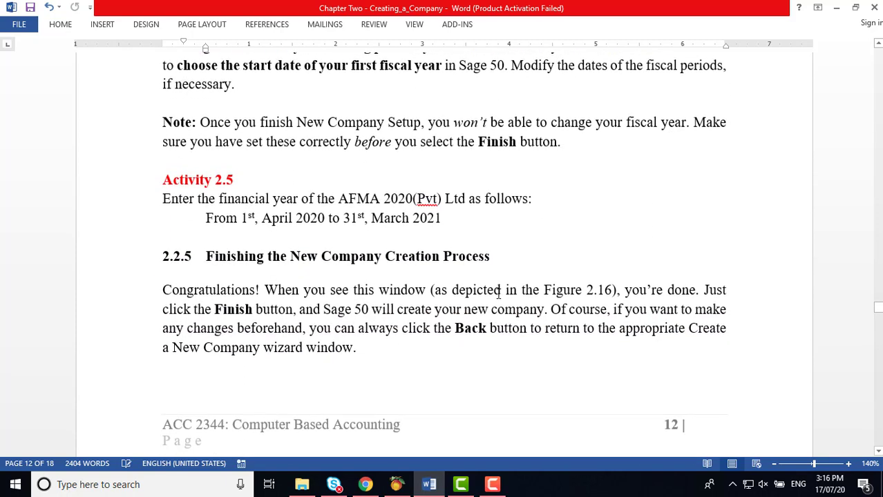
pyautogui.scroll(-2, 499, 293)
pyautogui.scroll(1, 500, 297)
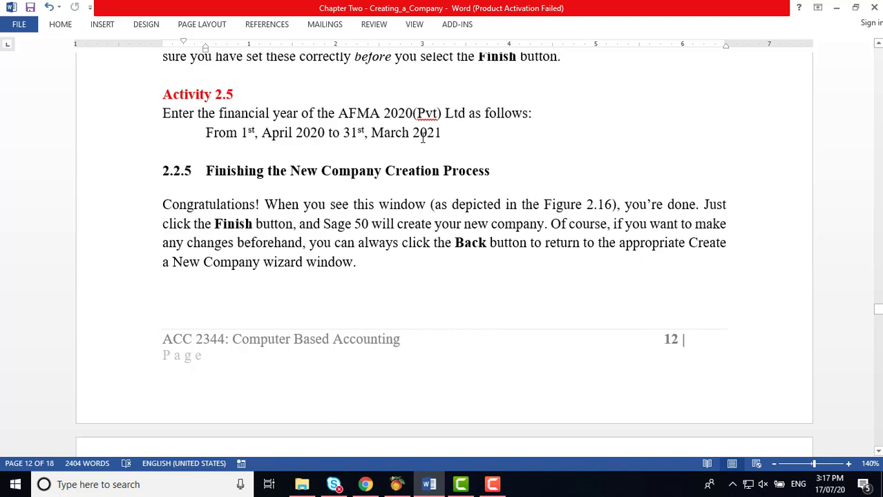
# Step: Give the new company 12 monthly accounting periods starting April 2020, then return to Word
pyautogui.click(399, 484)
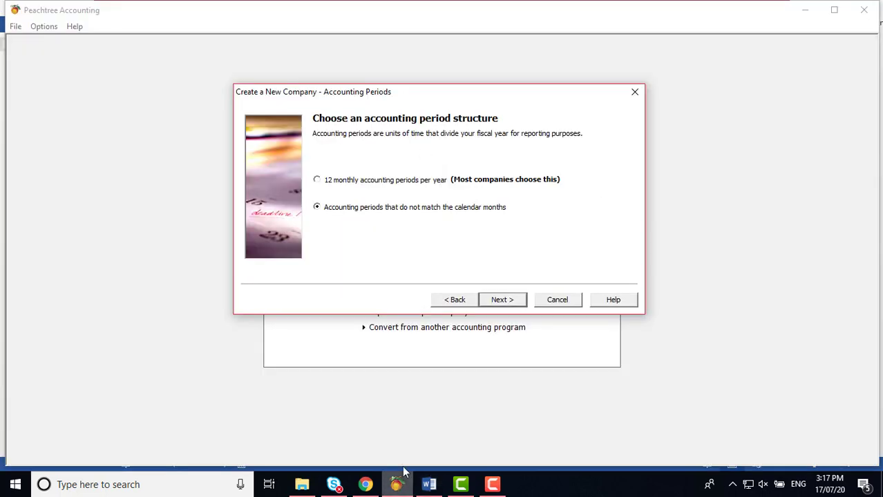
pyautogui.click(317, 181)
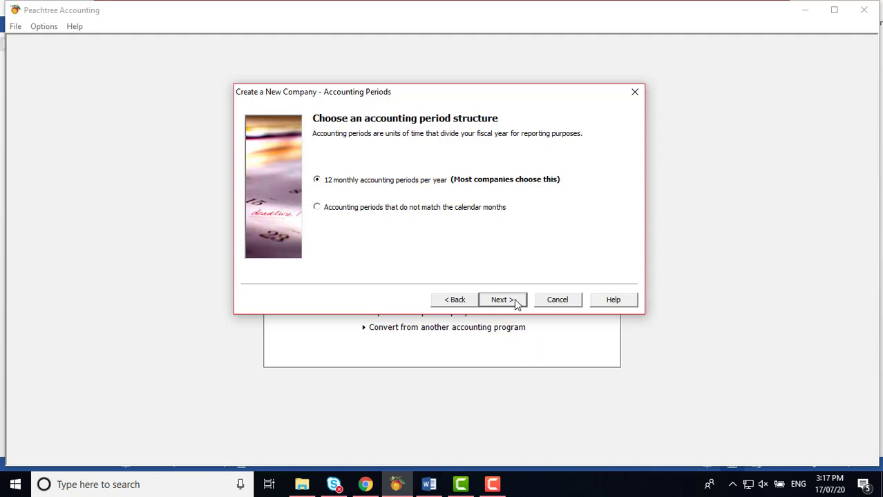
pyautogui.click(500, 302)
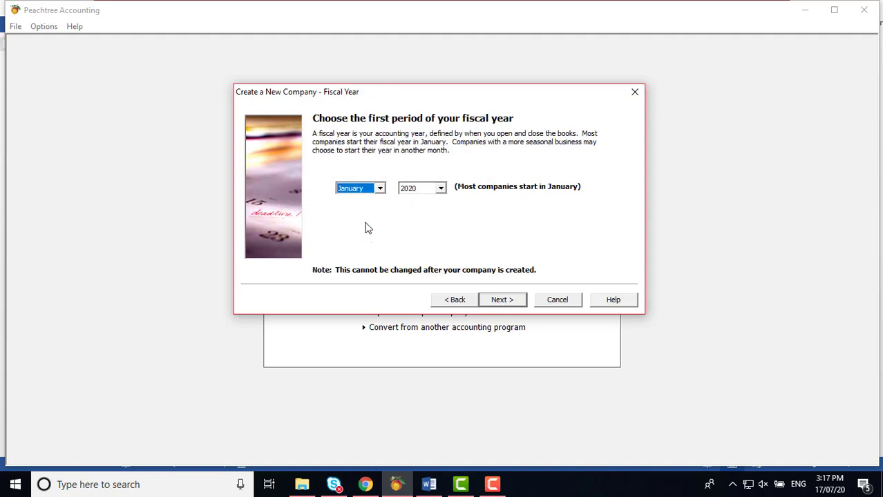
pyautogui.click(381, 189)
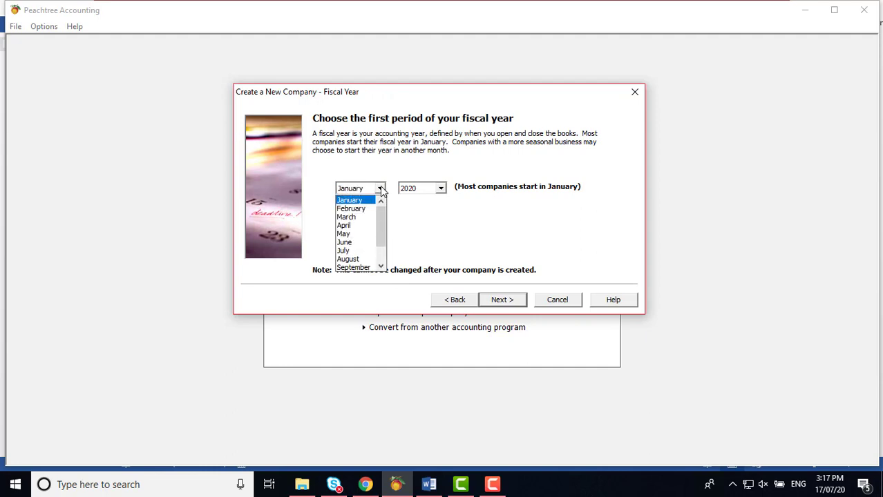
pyautogui.click(362, 231)
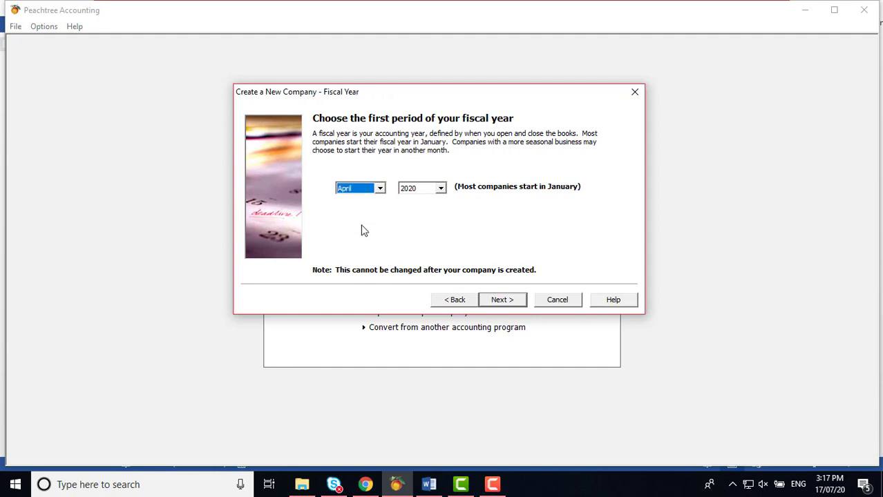
pyautogui.click(440, 189)
pyautogui.click(424, 201)
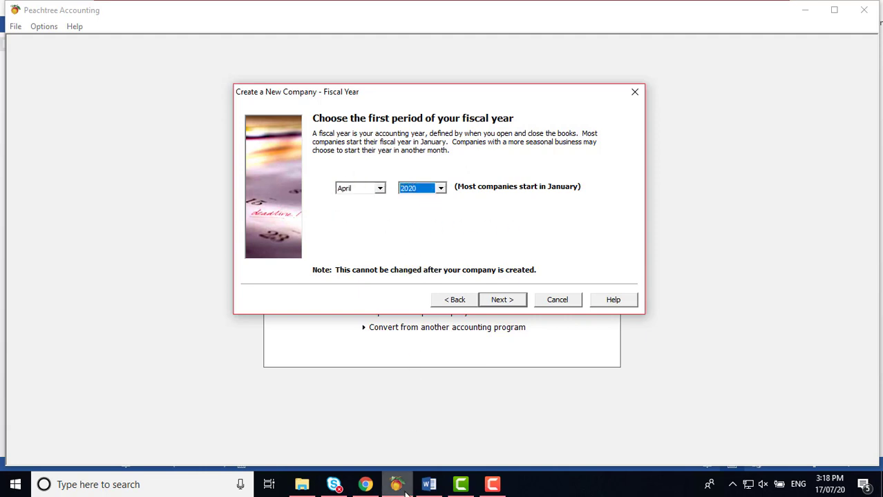
pyautogui.click(430, 485)
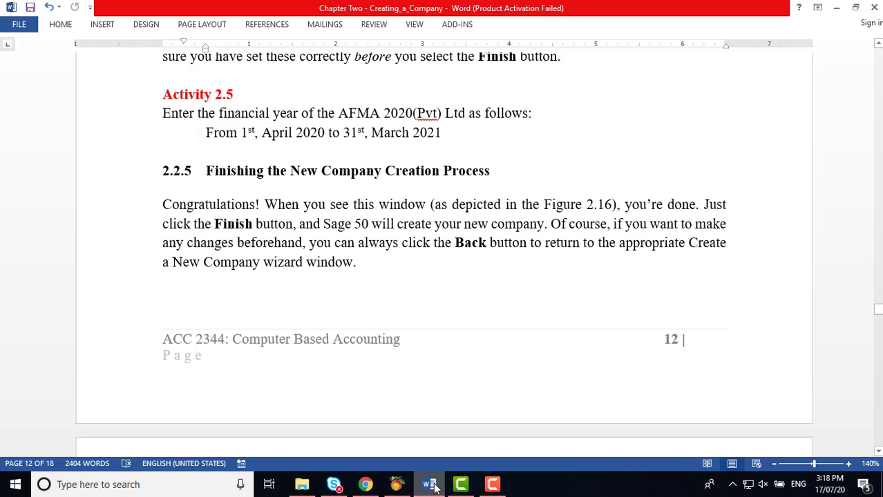
# Step: Minimize Word to bring back Peachtree's Fiscal Year page showing April 2020
pyautogui.click(430, 485)
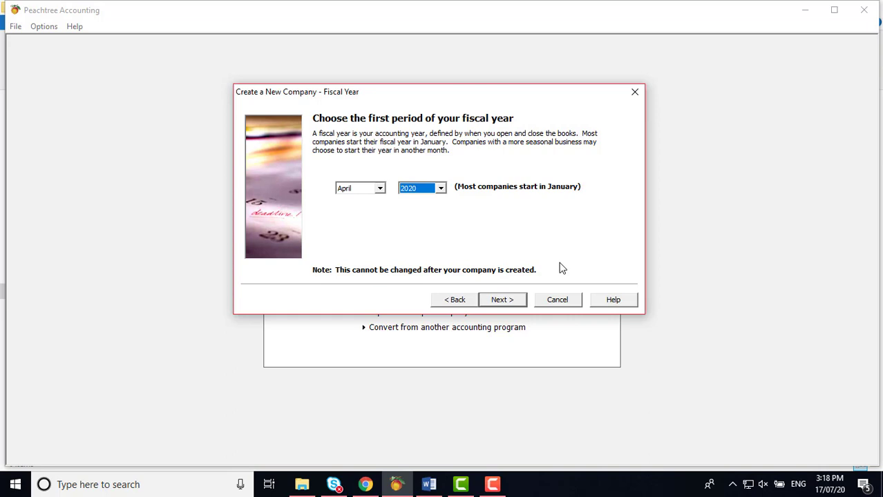
# Step: Advance from the Fiscal Year page to the wizard's final step
pyautogui.click(515, 306)
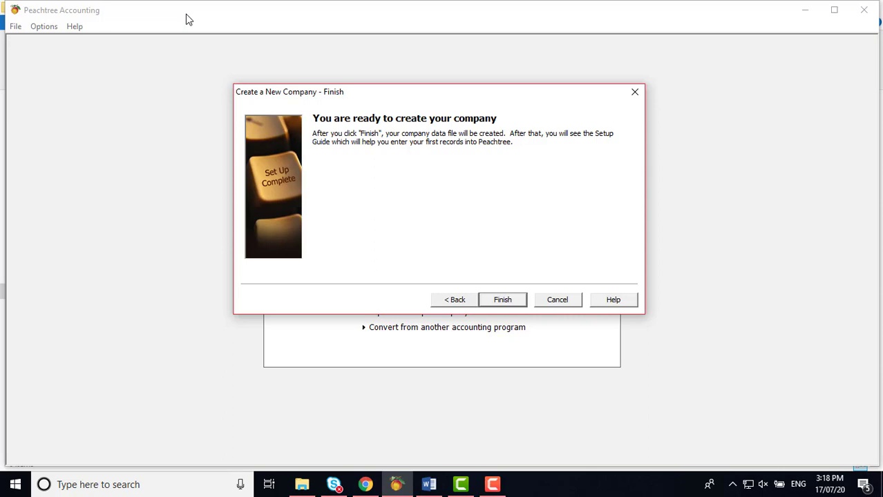
# Step: Finish the Create a New Company wizard to build the company's data files
pyautogui.click(502, 300)
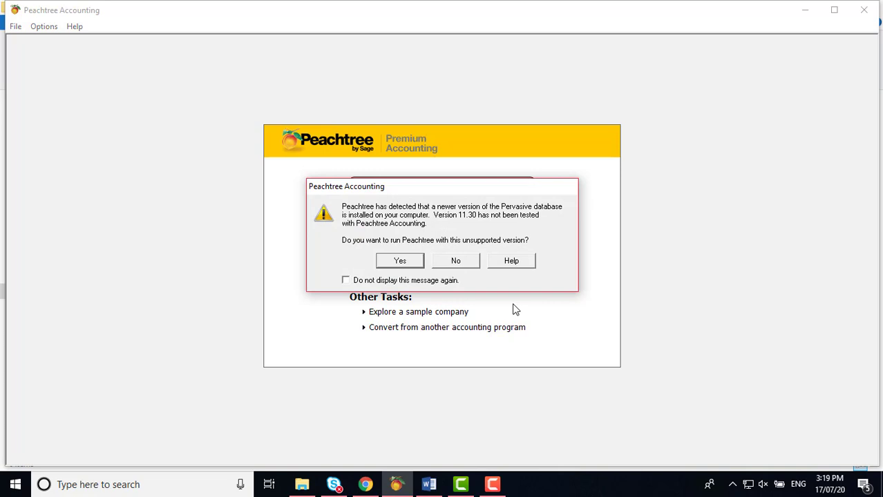
# Step: Accept the newer database version warning, dismiss the payment promo, and close the Setup Guide
pyautogui.click(410, 257)
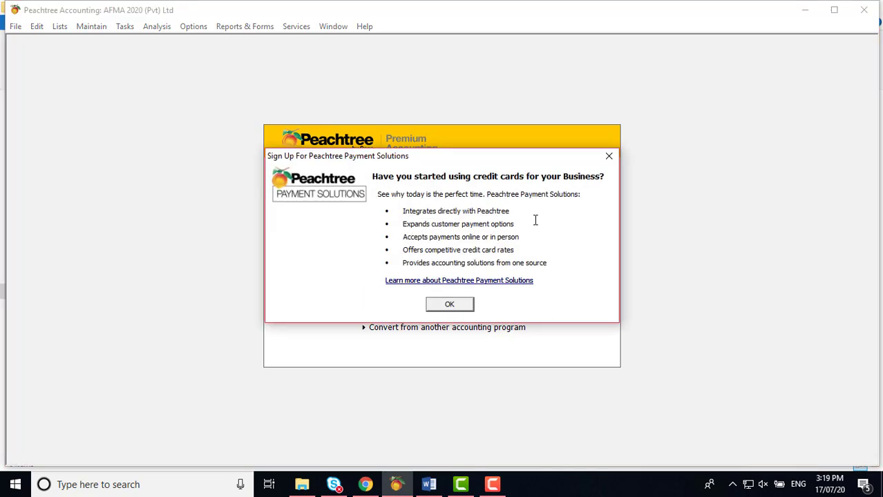
pyautogui.click(464, 304)
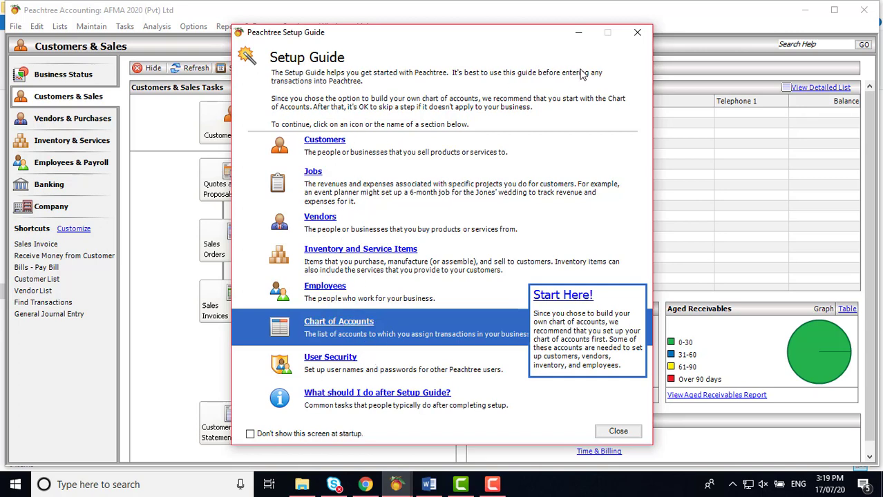
pyautogui.click(636, 36)
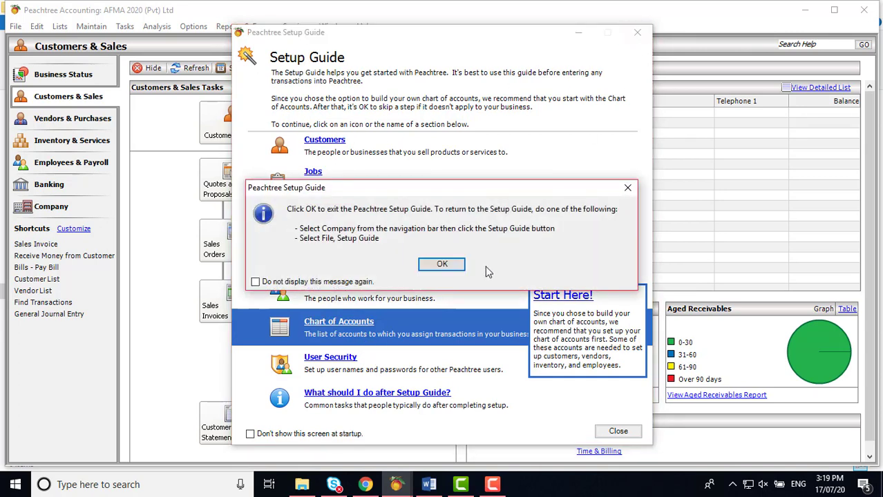
pyautogui.click(455, 268)
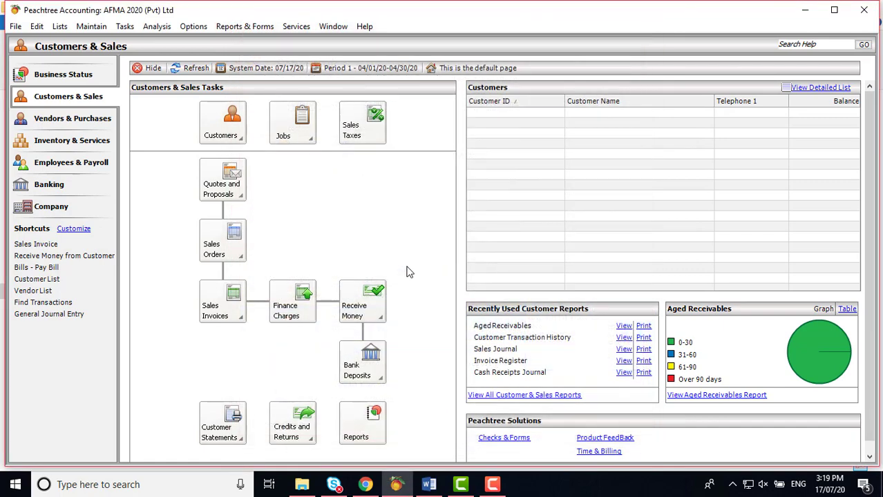
pyautogui.click(19, 28)
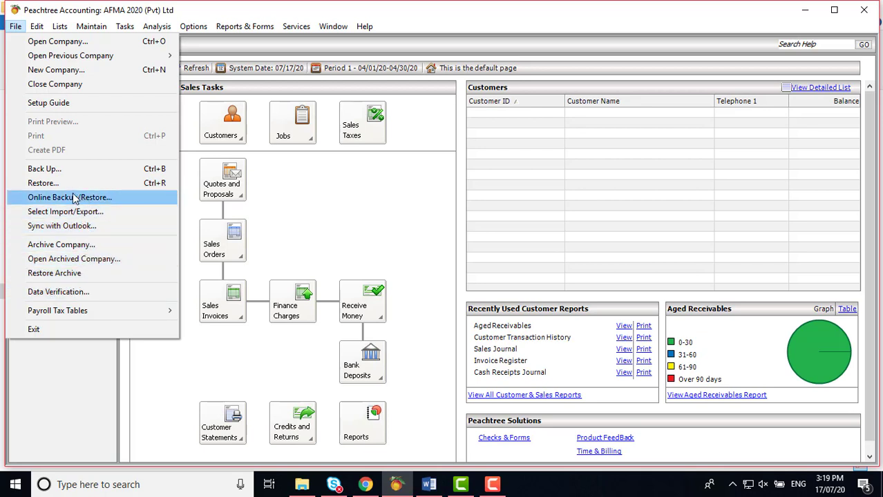
pyautogui.click(330, 188)
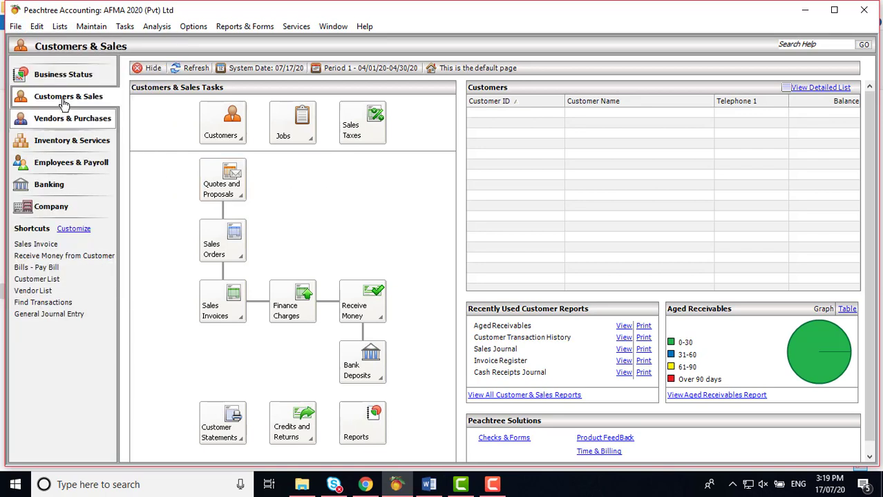
pyautogui.click(38, 28)
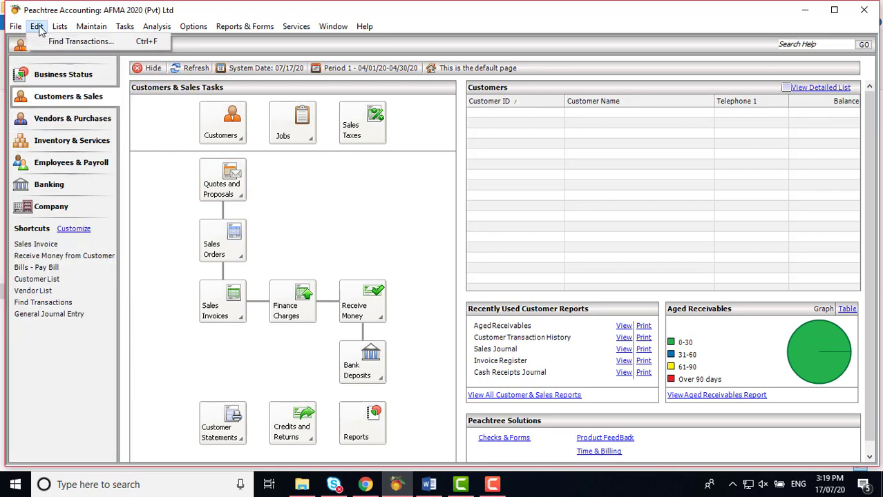
pyautogui.moveTo(59, 32)
pyautogui.moveTo(156, 27)
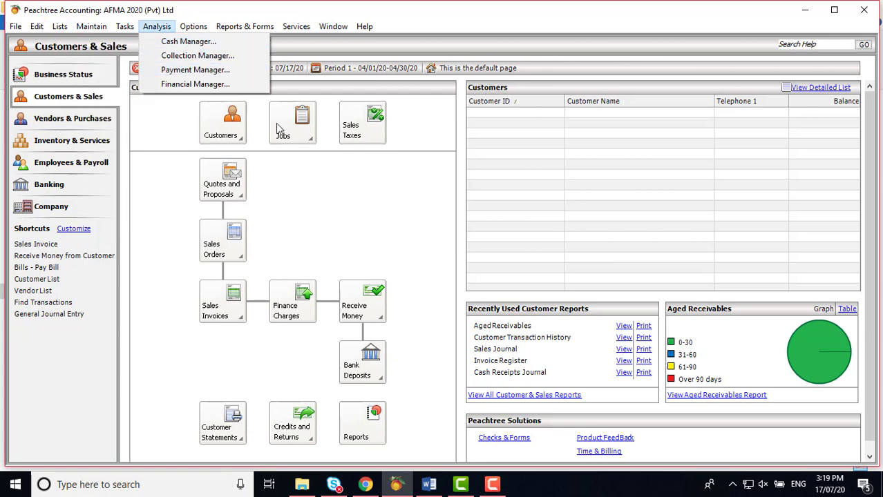
pyautogui.click(376, 222)
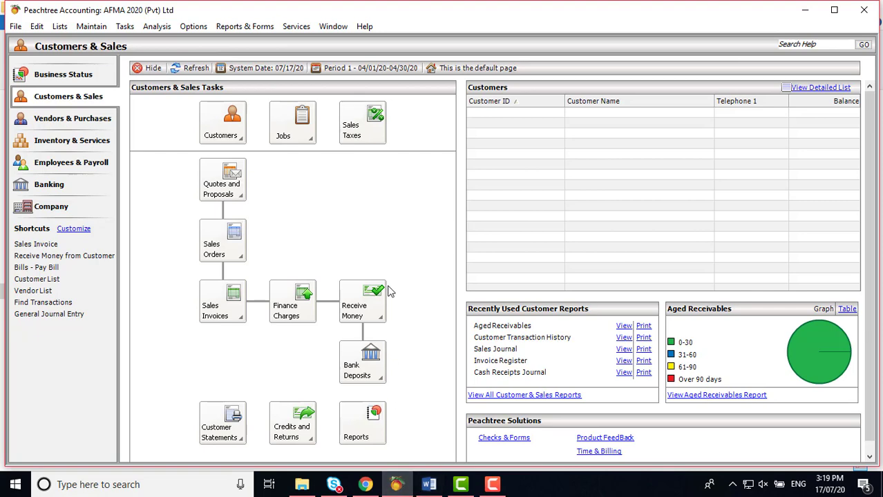
pyautogui.scroll(-1, 392, 290)
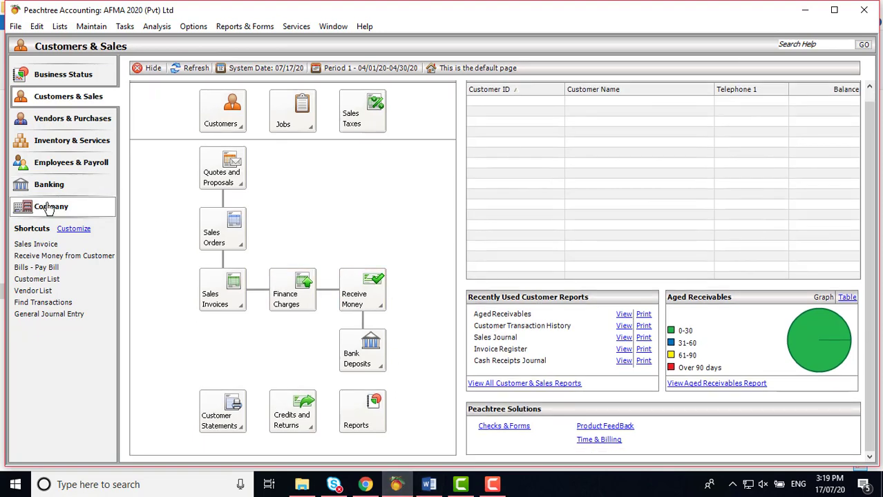
# Step: Go to the Company page via the Banking page, then open and dismiss its Setup Guide
pyautogui.click(27, 187)
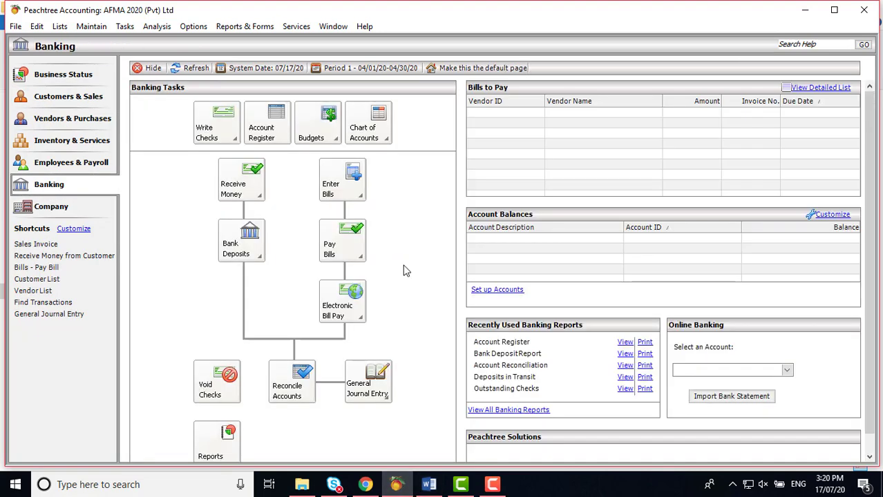
pyautogui.scroll(-1, 404, 268)
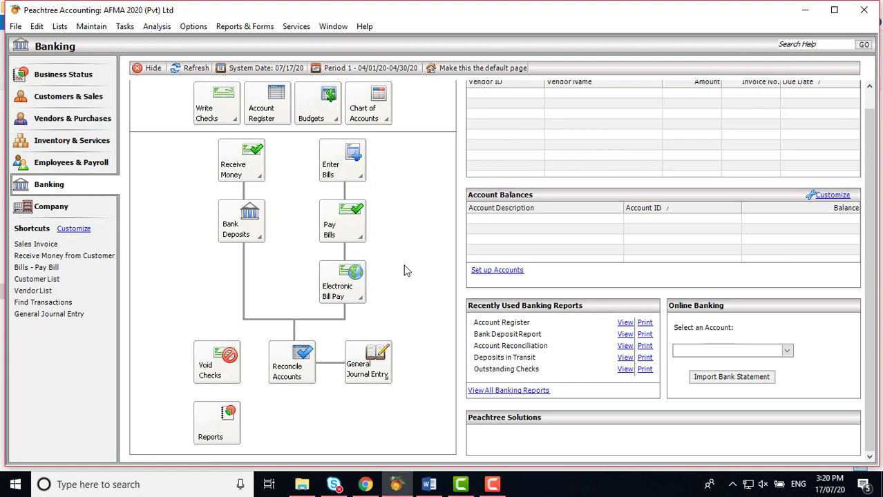
pyautogui.click(61, 213)
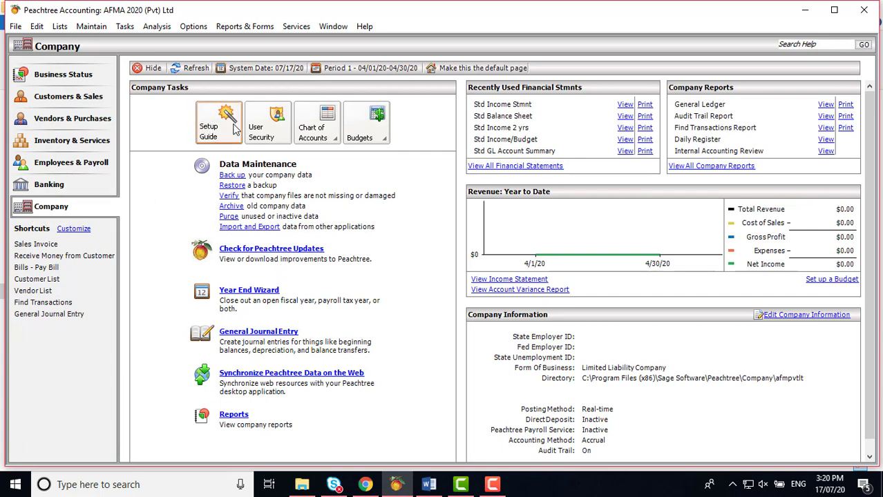
pyautogui.click(225, 136)
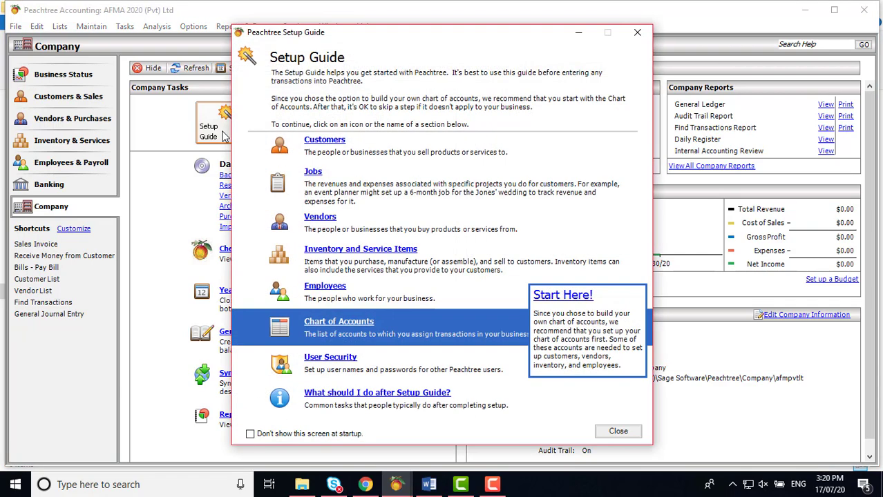
pyautogui.click(637, 32)
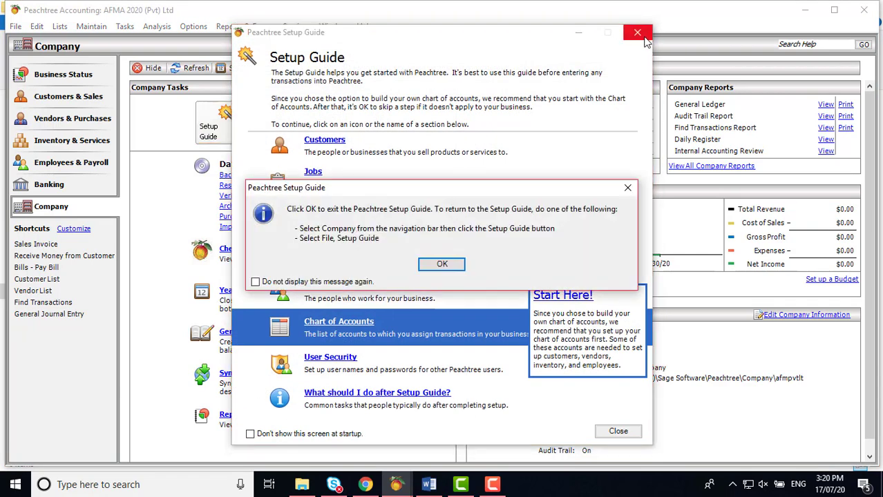
pyautogui.click(448, 264)
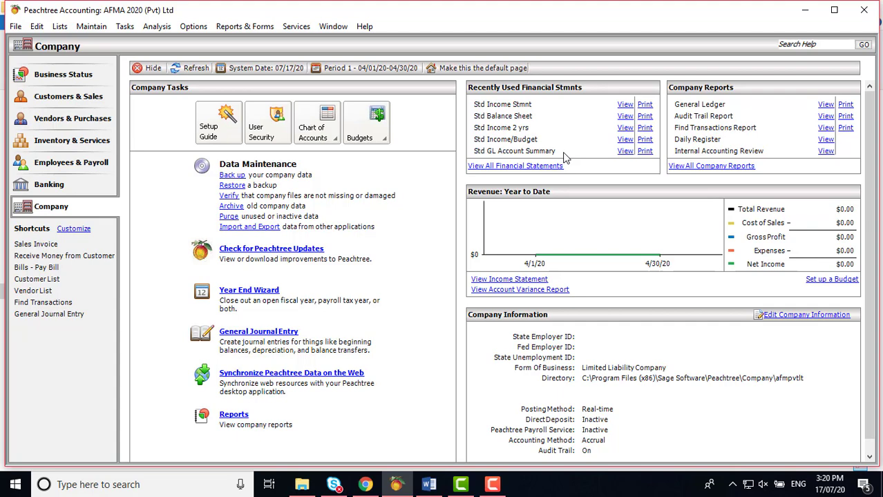
# Step: Read the Word chapter from Figure 2.16 to section 2.3, then switch to Peachtree's AFMA 2020 company
pyautogui.click(429, 484)
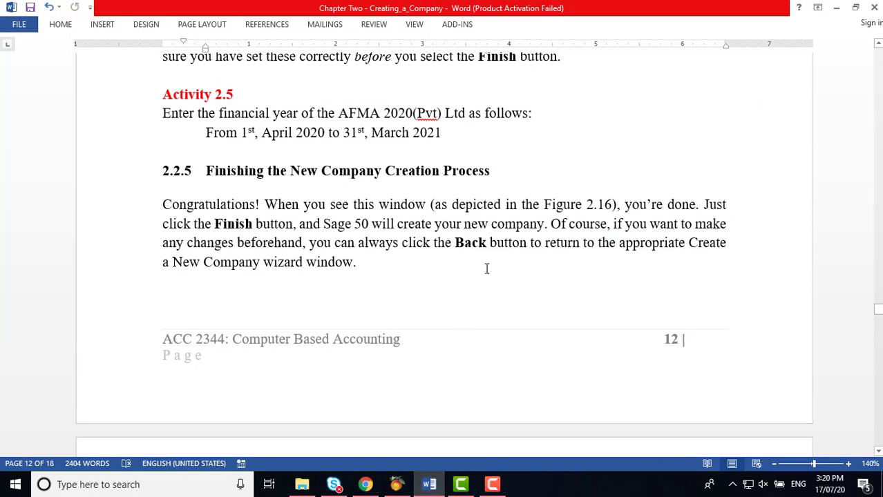
pyautogui.scroll(-5, 487, 268)
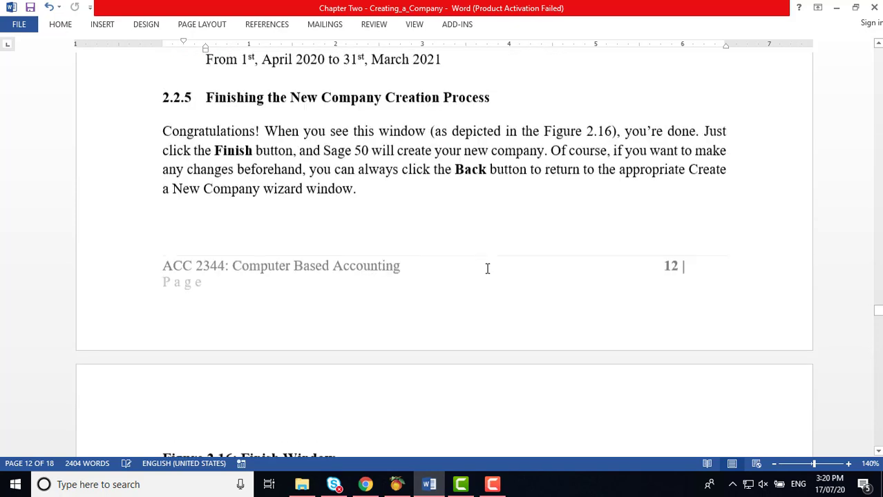
pyautogui.scroll(-4, 487, 270)
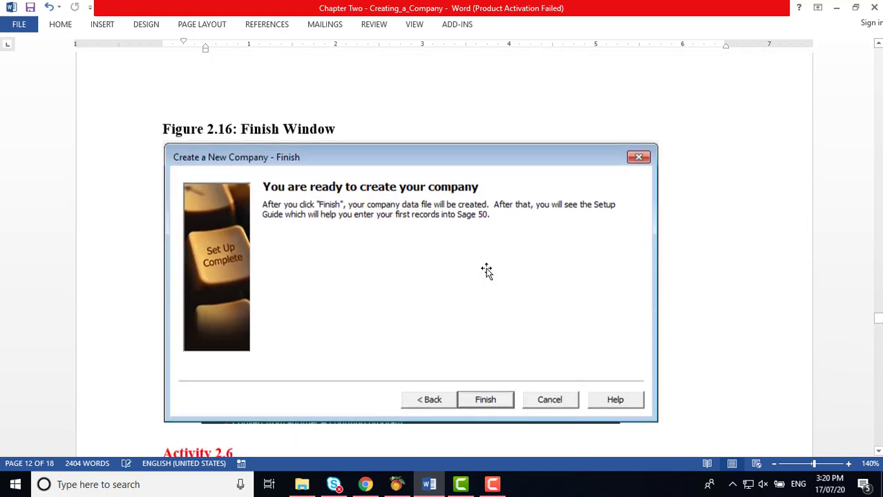
pyautogui.scroll(-3, 485, 291)
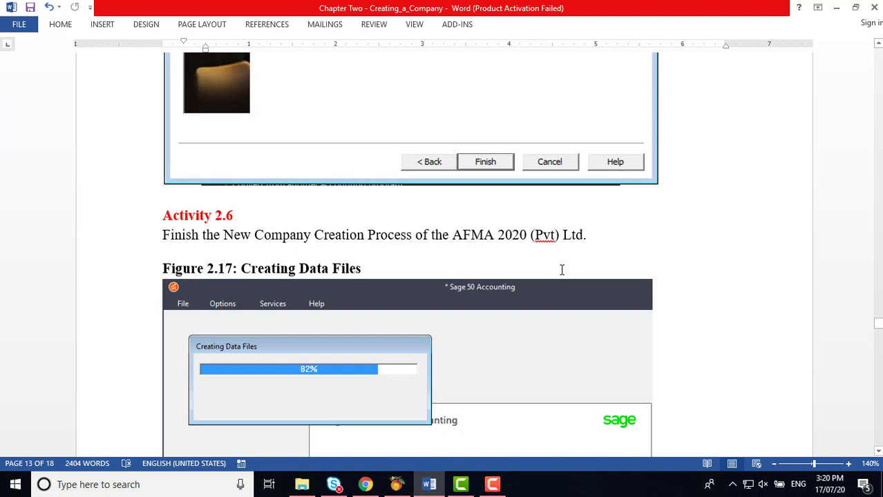
pyautogui.scroll(-3, 561, 270)
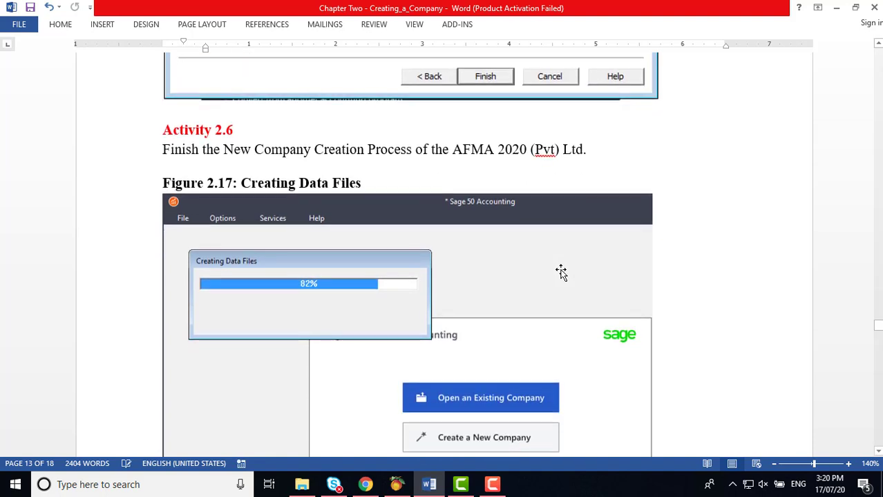
pyautogui.scroll(-2, 561, 272)
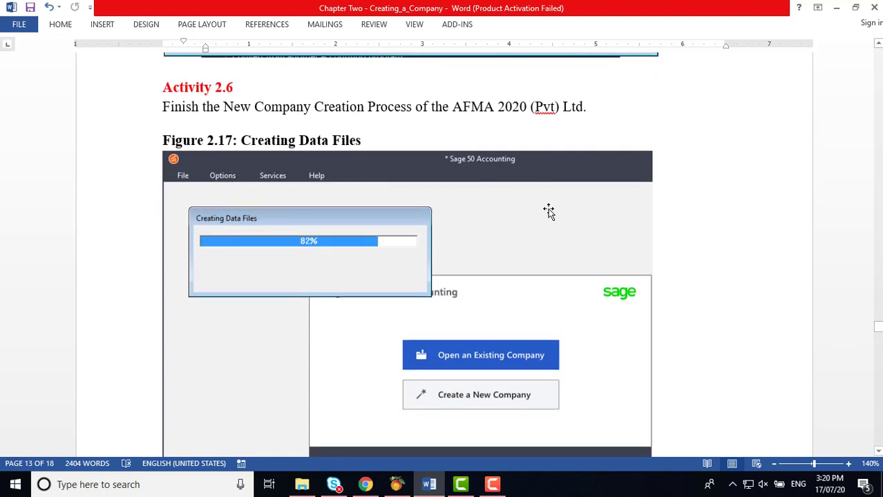
pyautogui.scroll(-2, 575, 350)
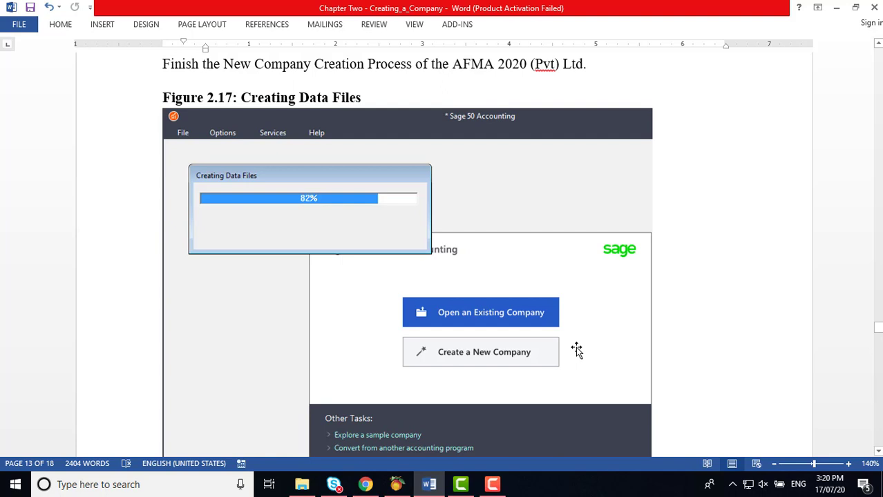
pyautogui.scroll(-5, 577, 351)
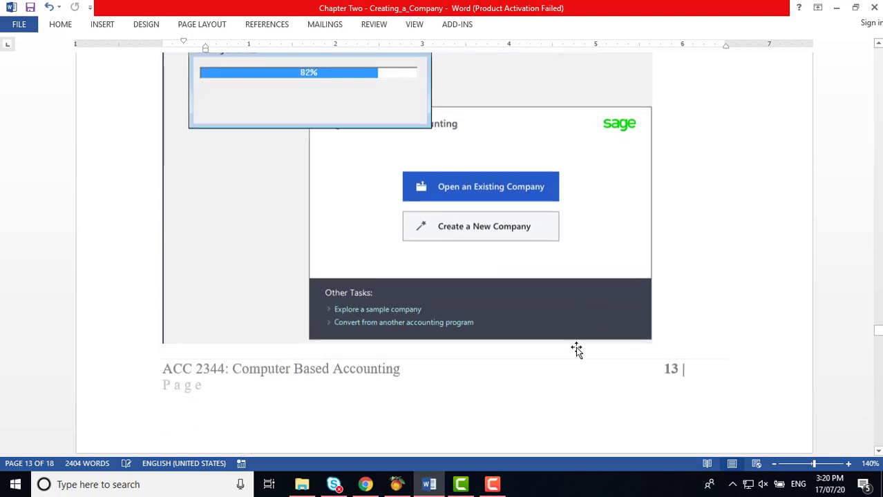
pyautogui.scroll(-5, 579, 353)
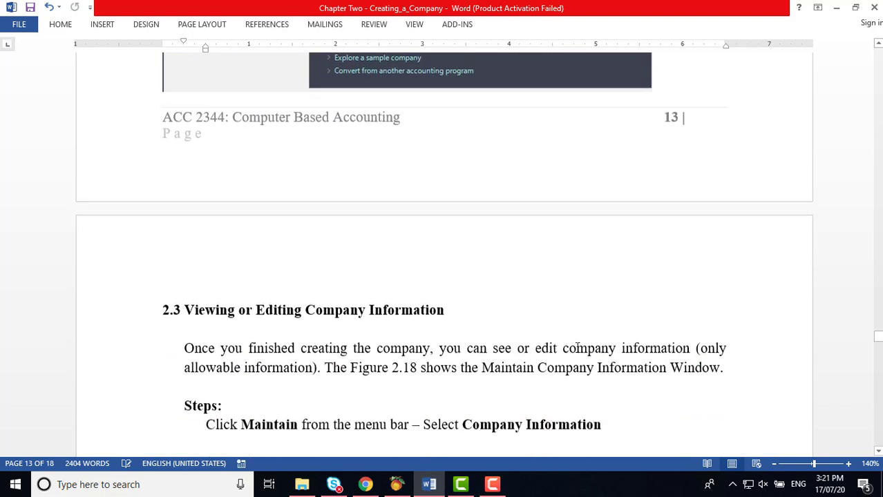
pyautogui.scroll(-2, 578, 349)
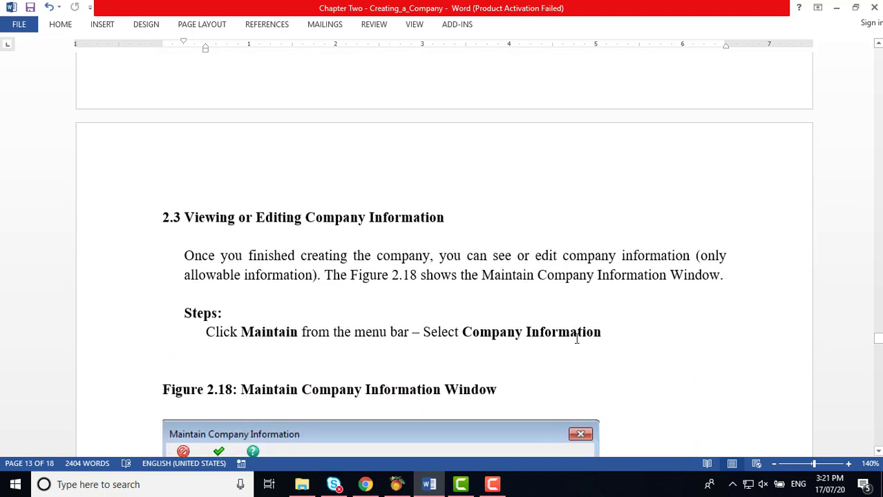
pyautogui.click(396, 485)
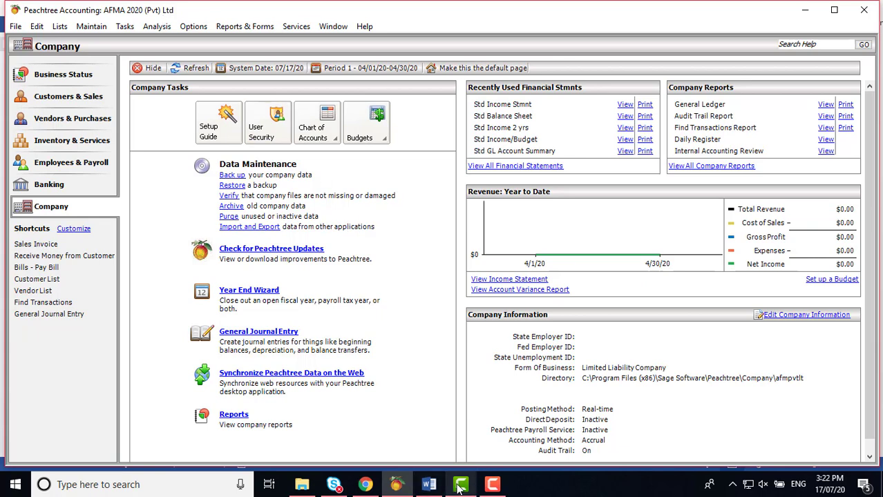
pyautogui.click(430, 484)
pyautogui.scroll(-3, 488, 249)
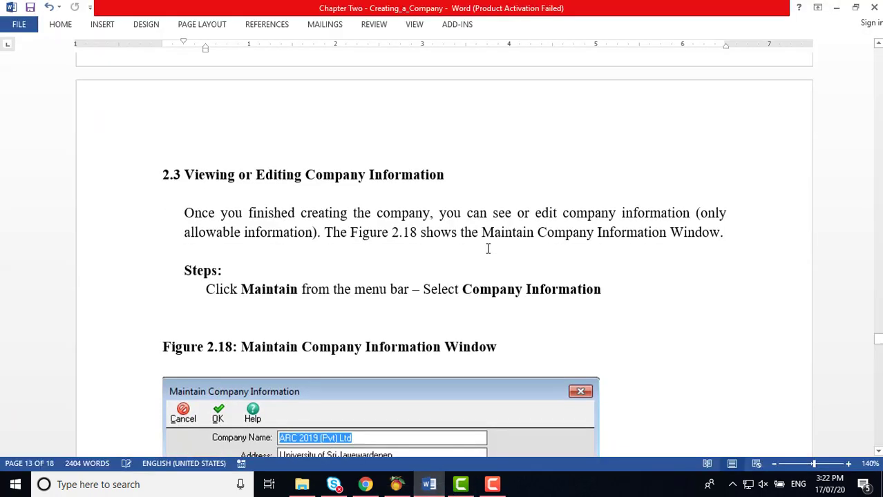
pyautogui.scroll(8, 487, 250)
pyautogui.scroll(8, 488, 253)
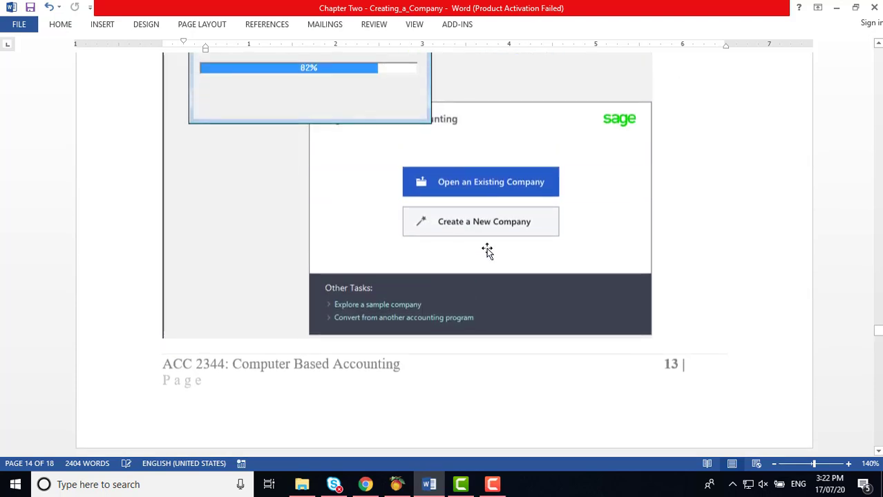
pyautogui.scroll(-13, 488, 250)
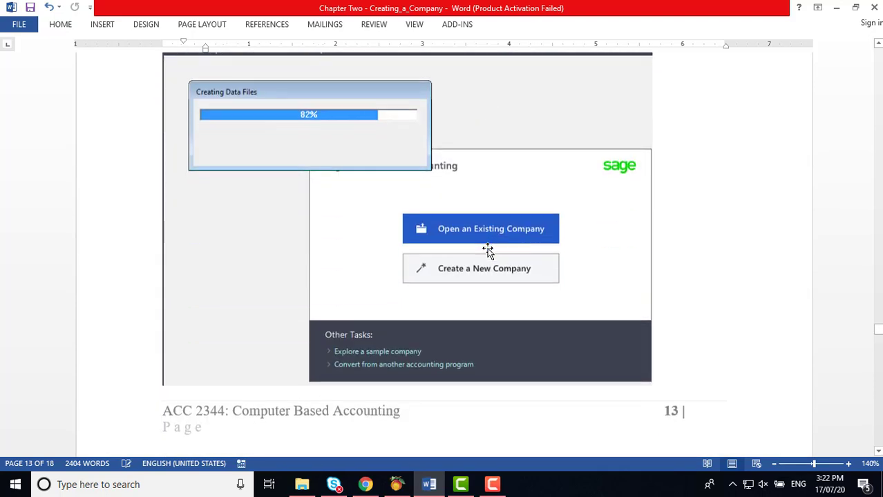
pyautogui.scroll(-1, 488, 250)
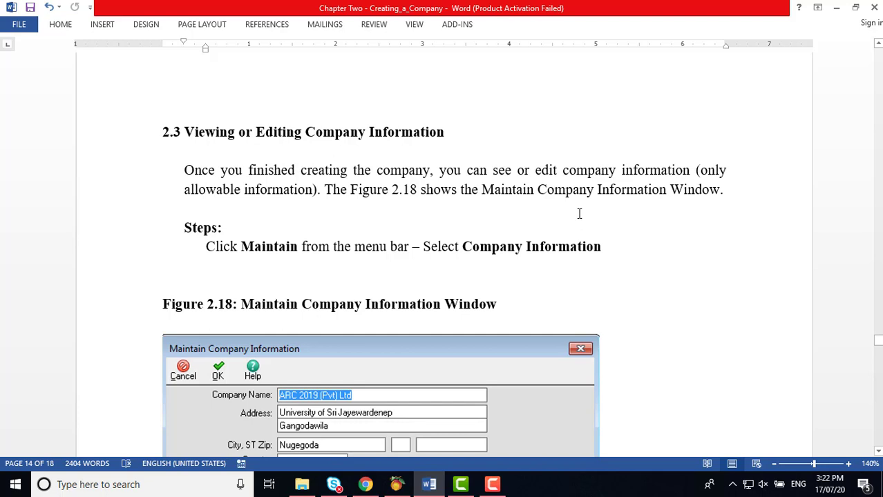
pyautogui.scroll(-3, 579, 213)
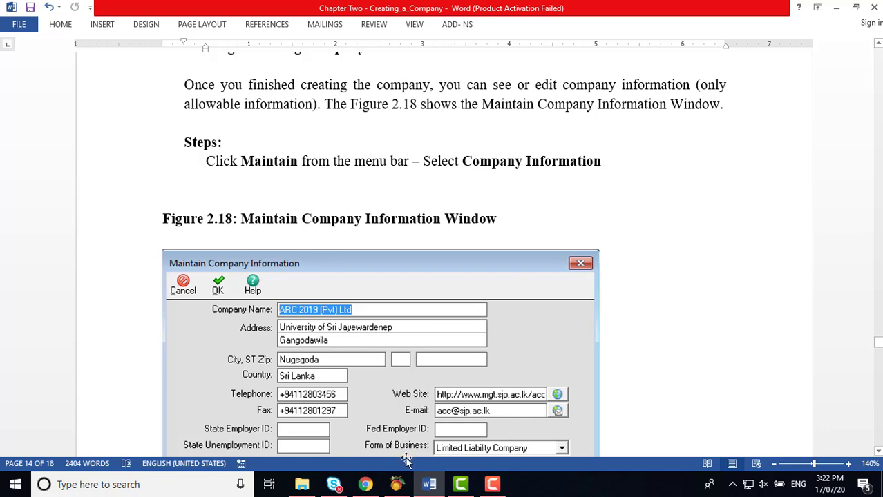
pyautogui.click(396, 484)
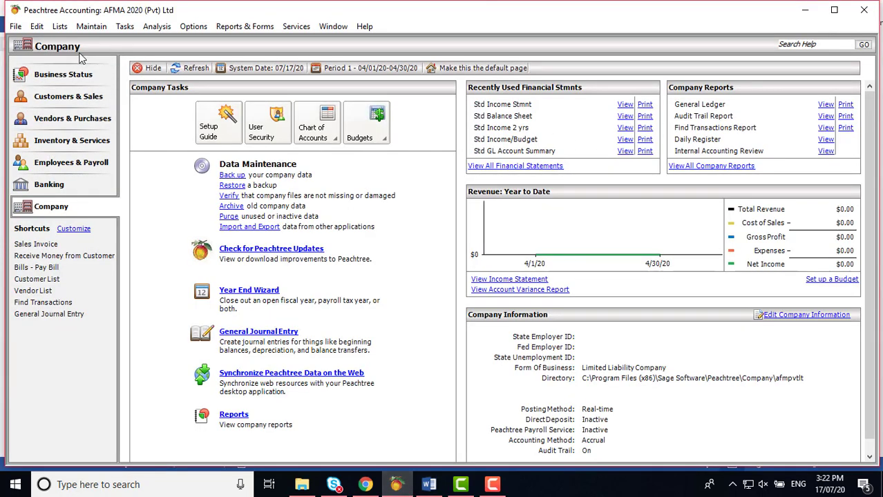
# Step: Open Maintain > Company Information for AFMA 2020 (Pvt) Ltd and reposition the dialog
pyautogui.click(97, 27)
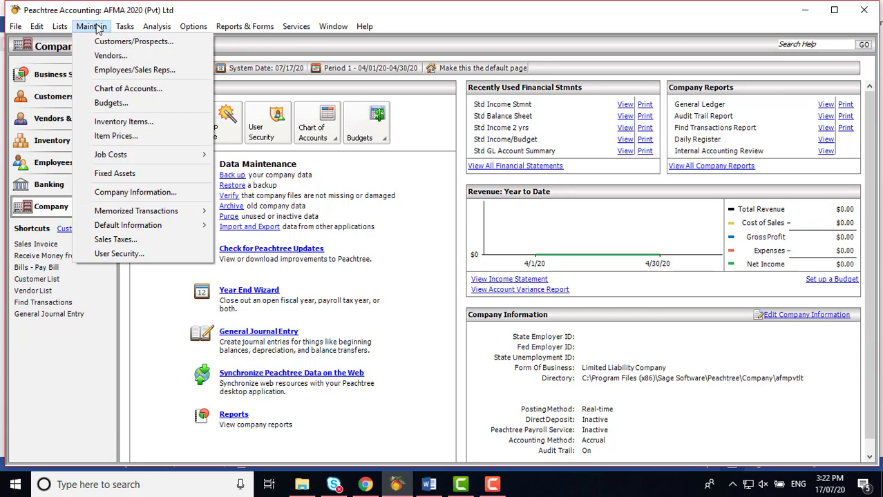
pyautogui.click(138, 193)
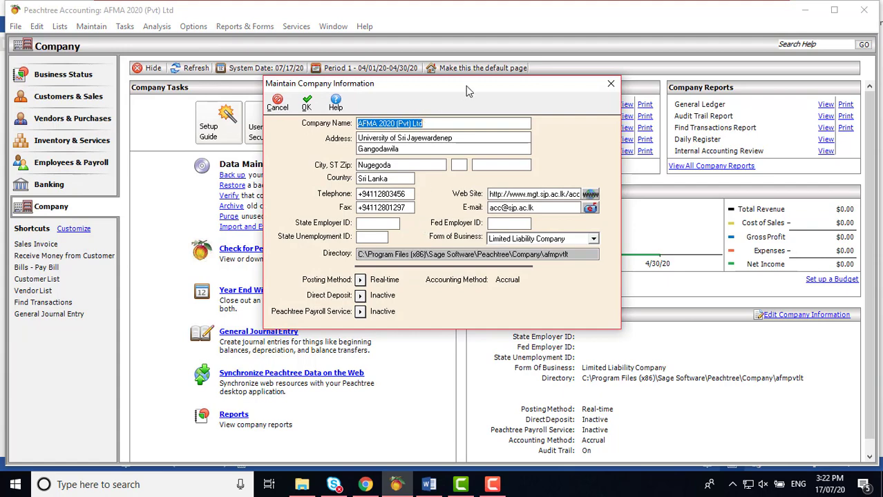
pyautogui.moveTo(466, 86); pyautogui.dragTo(657, 84)
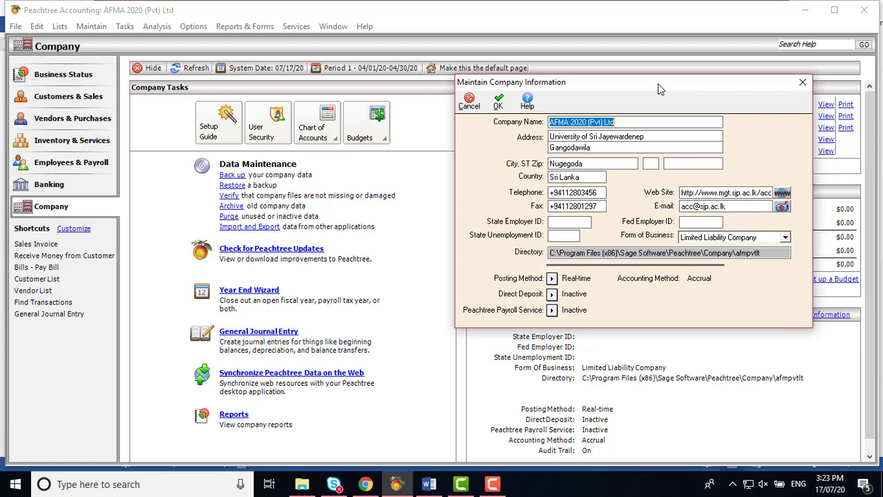
pyautogui.moveTo(658, 84); pyautogui.dragTo(350, 56)
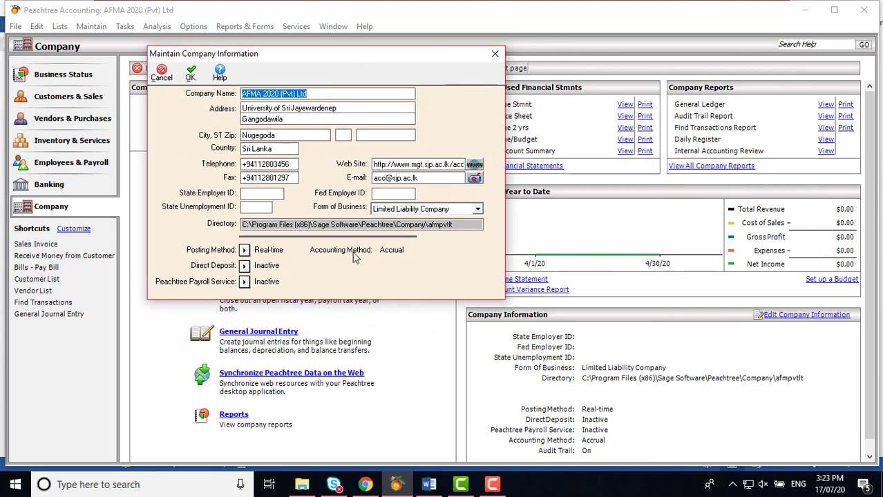
# Step: In Word, scroll past Figure 2.18 to section 2.4 Setup Guide and Figure 2.19
pyautogui.click(428, 485)
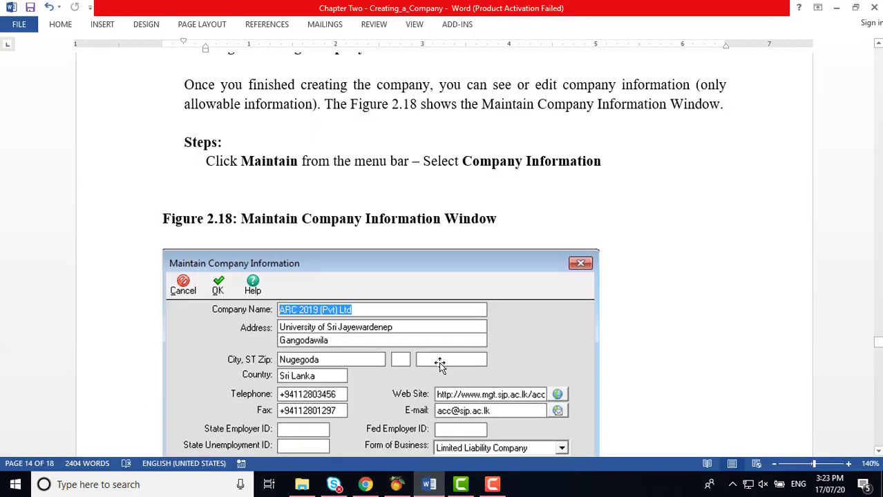
pyautogui.scroll(2, 439, 361)
pyautogui.scroll(-6, 440, 361)
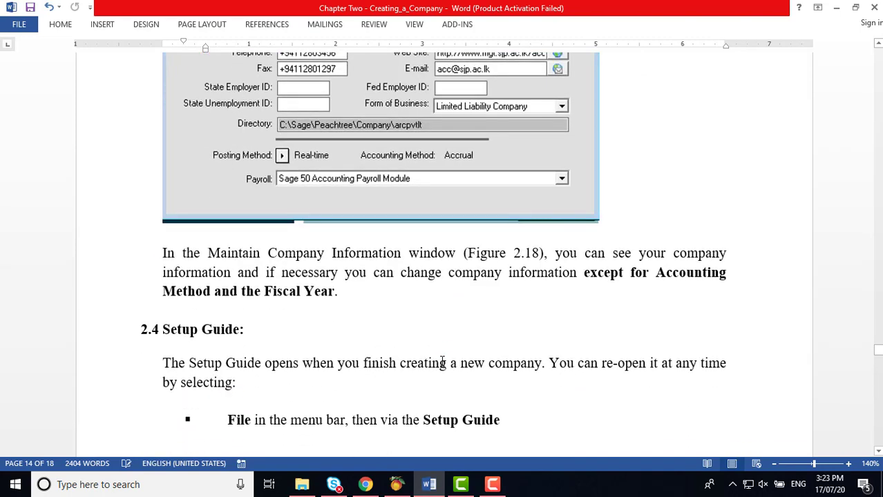
pyautogui.scroll(-3, 442, 361)
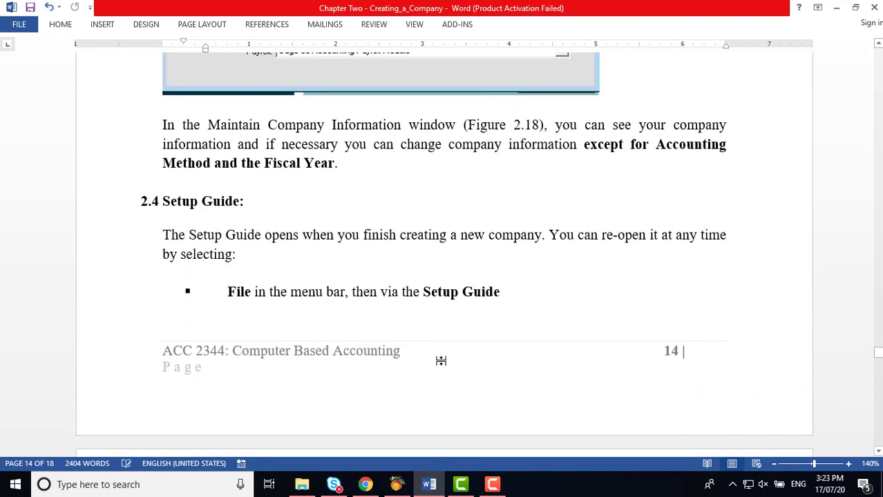
pyautogui.scroll(-12, 440, 361)
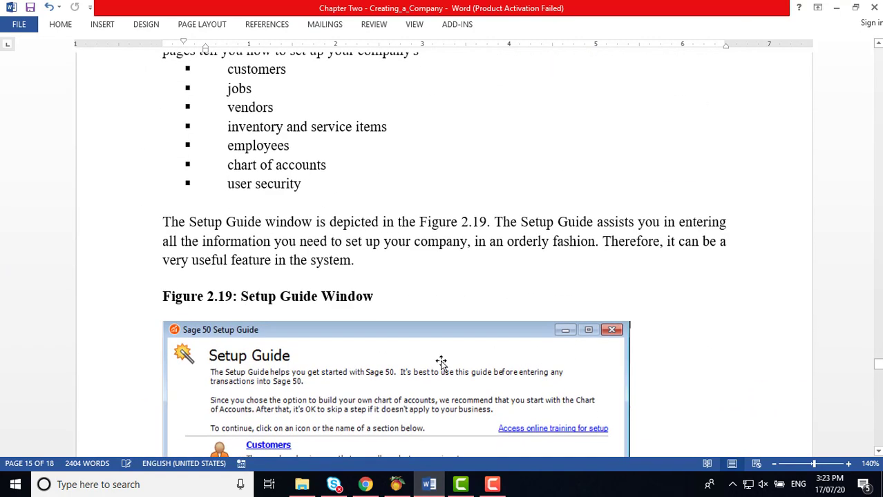
pyautogui.scroll(4, 441, 361)
# Step: Enter 'Reg No' as the company's State Employer ID and save the company information
pyautogui.click(397, 484)
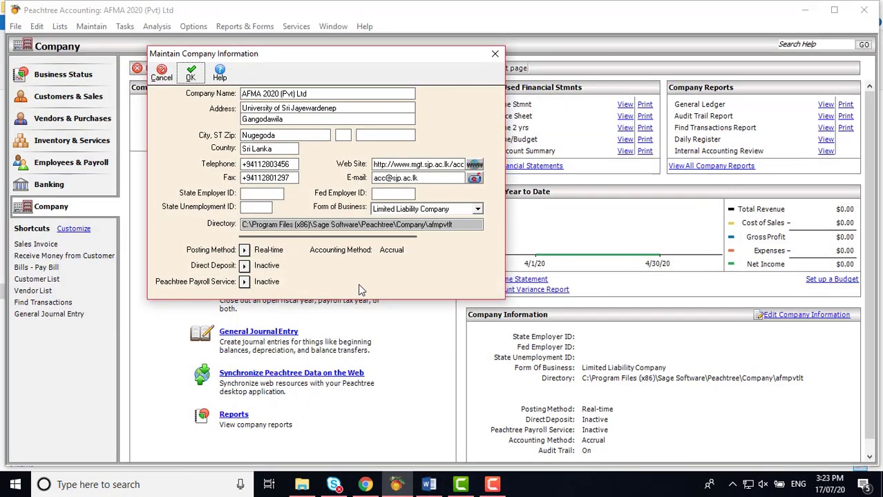
pyautogui.click(251, 194)
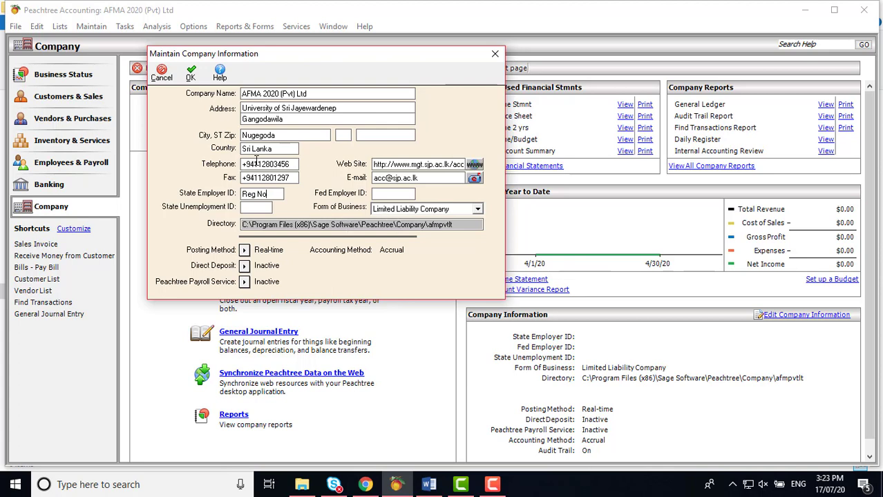
pyautogui.click(191, 72)
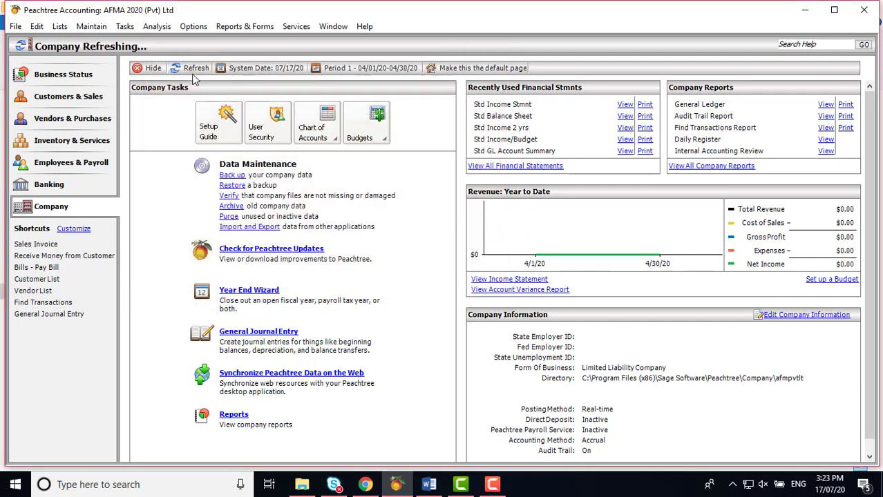
# Step: Reopen Maintain Company Information to check the saved State Employer ID
pyautogui.click(93, 27)
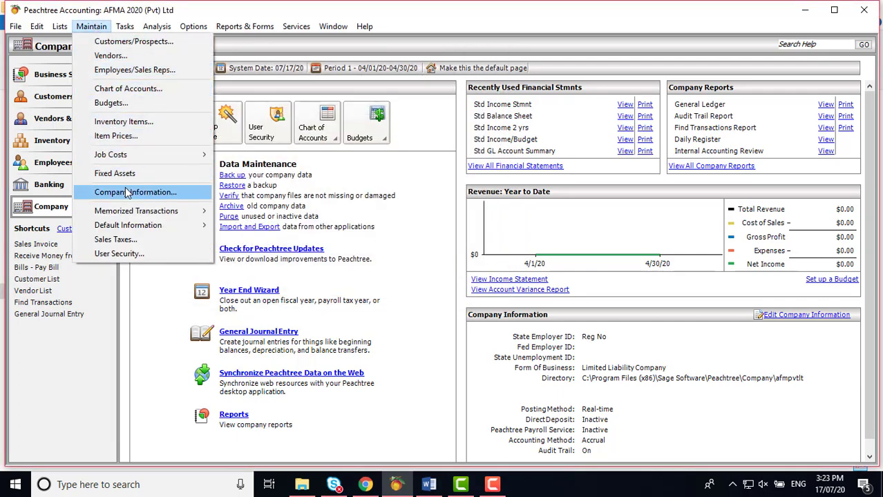
pyautogui.click(128, 192)
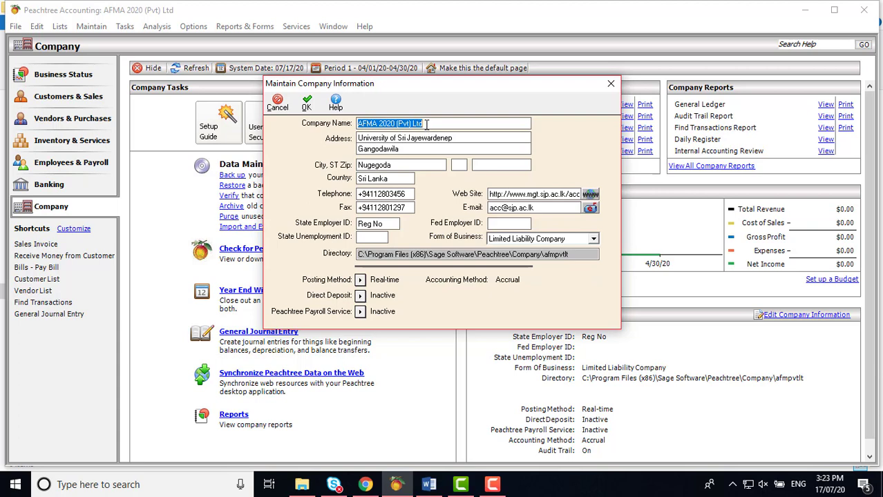
pyautogui.click(404, 195)
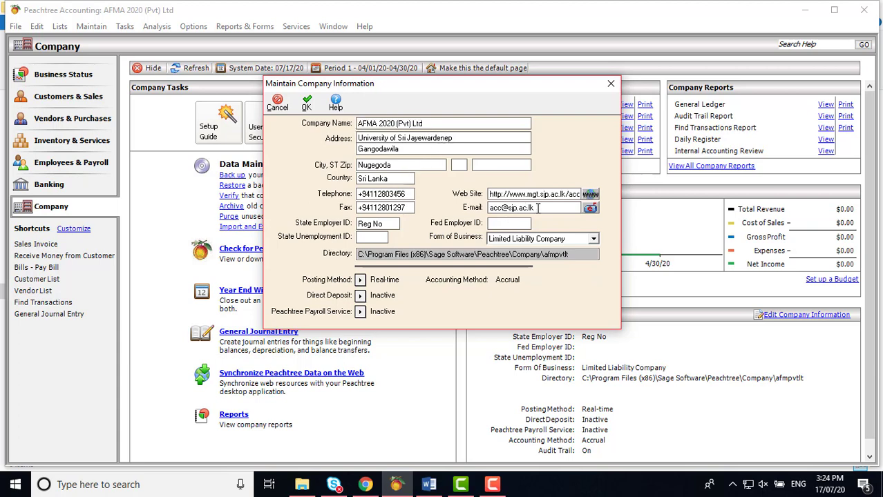
# Step: Keep Limited Liability Company as the form of business and bring up the Posting Method options
pyautogui.click(594, 241)
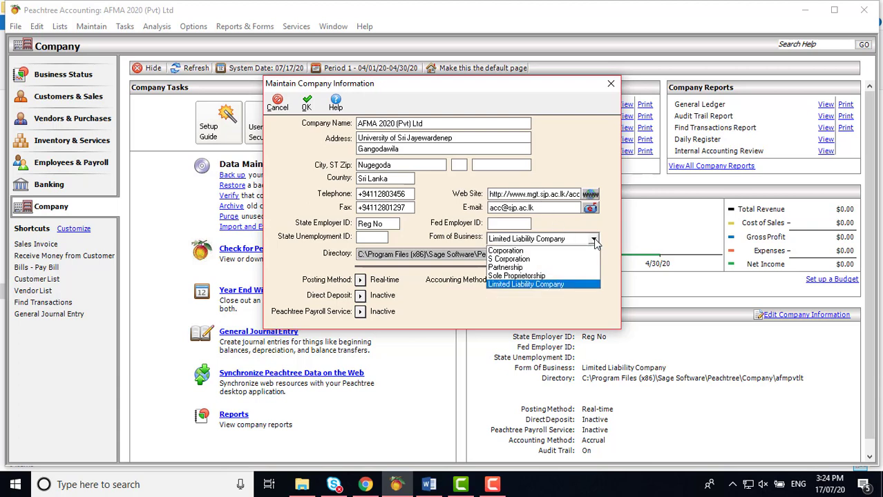
pyautogui.click(594, 241)
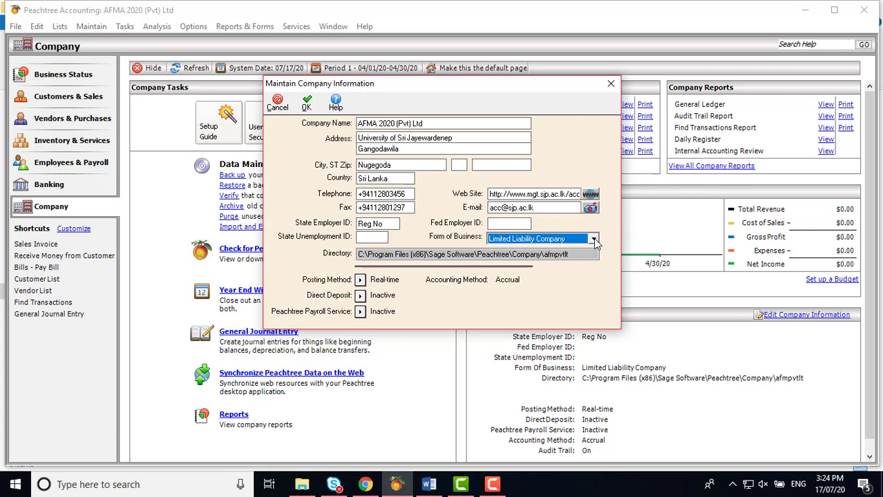
pyautogui.click(594, 239)
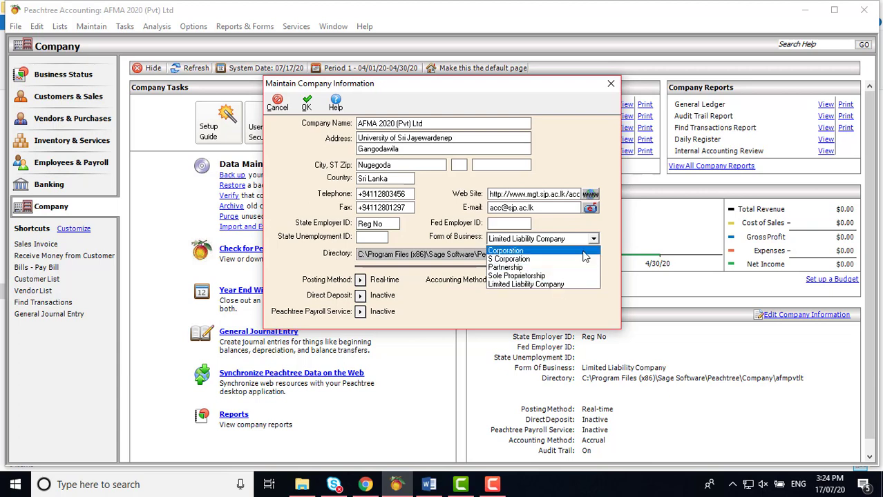
pyautogui.click(594, 239)
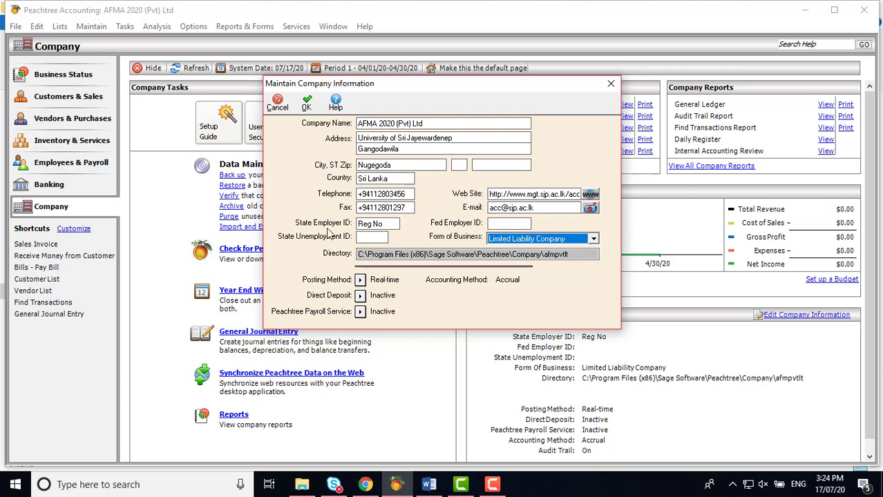
pyautogui.click(360, 280)
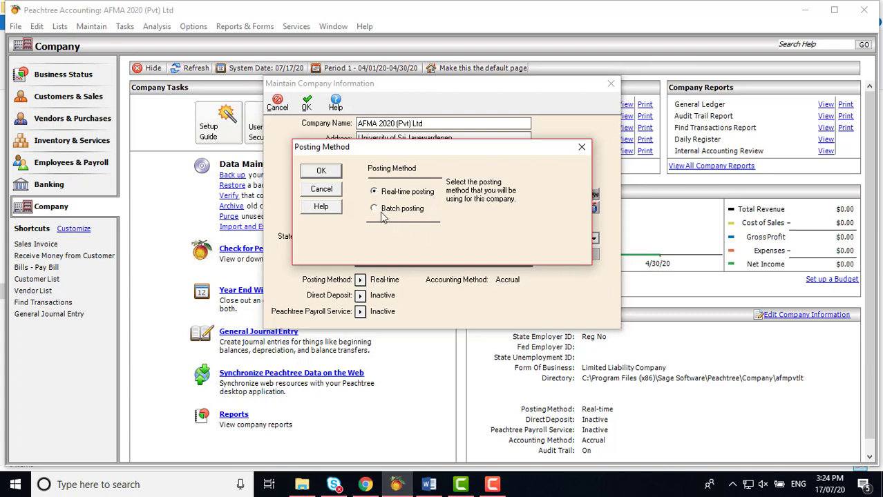
# Step: Leave posting as Real-time after briefly trying Batch, and save the company information
pyautogui.click(375, 209)
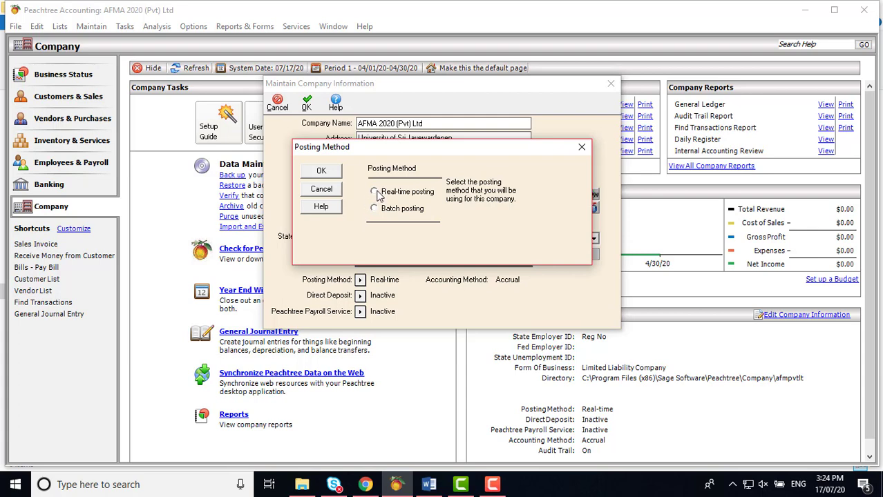
pyautogui.click(382, 195)
pyautogui.click(323, 172)
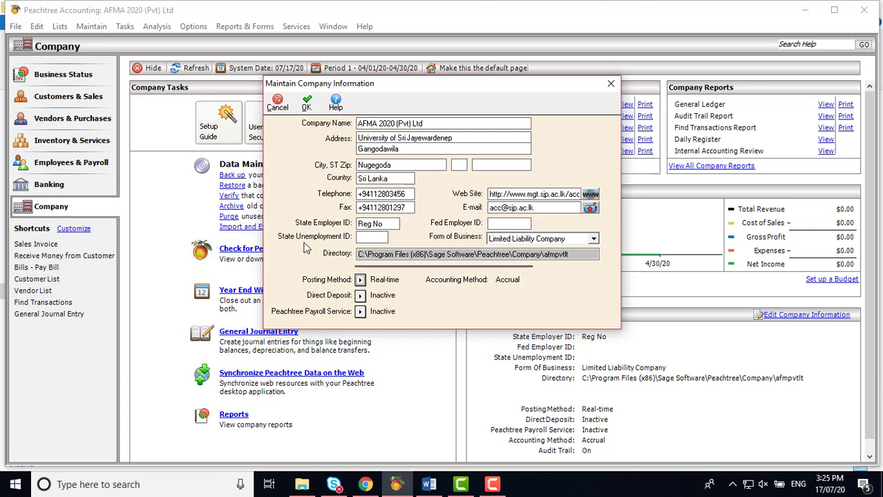
pyautogui.click(307, 106)
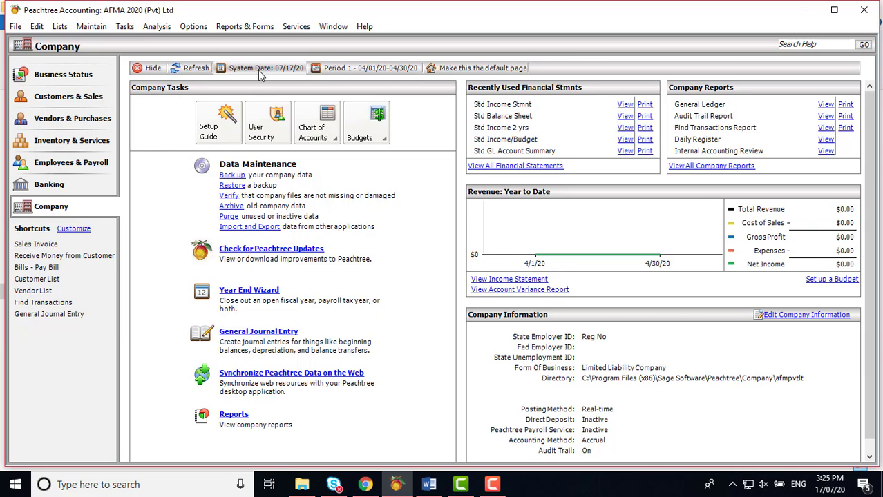
pyautogui.click(367, 69)
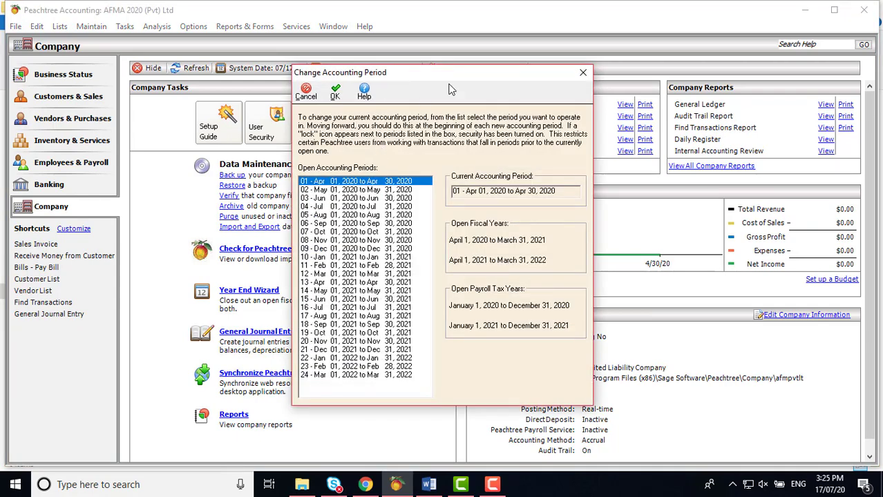
pyautogui.moveTo(458, 76); pyautogui.dragTo(441, 31)
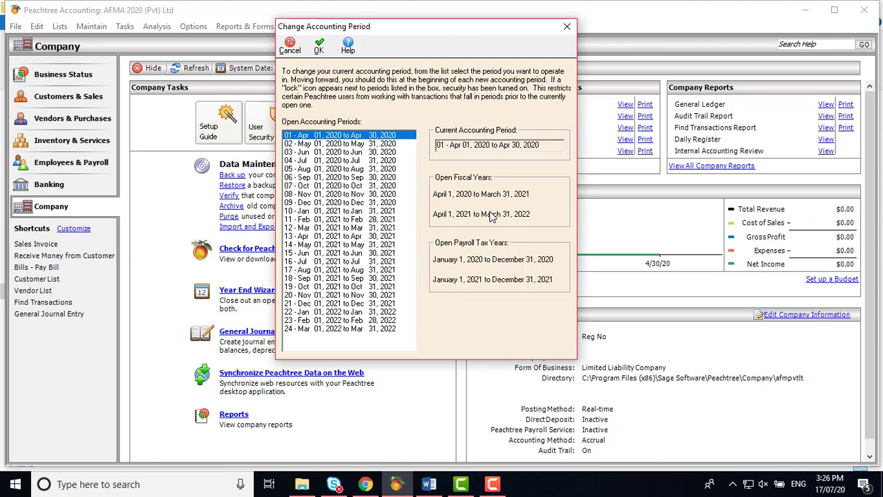
pyautogui.click(319, 45)
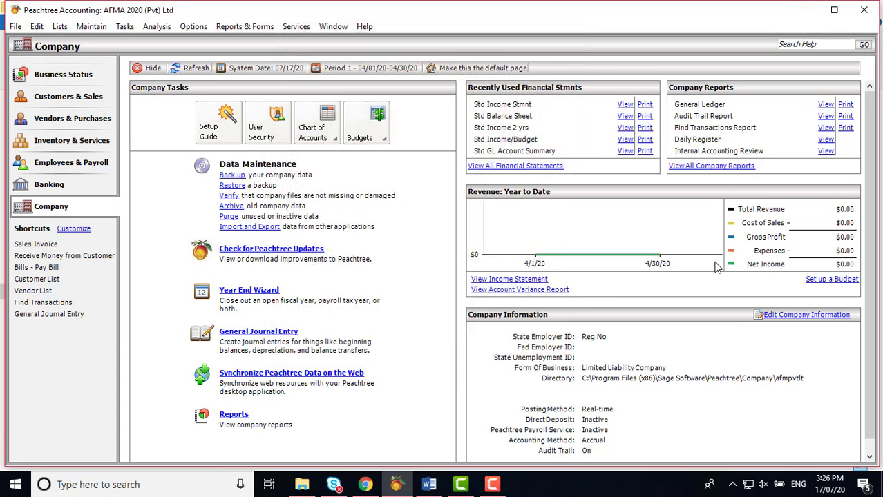
# Step: Visit the Banking page and its Chart of Accounts options, then switch to the Word Chapter Two notes
pyautogui.click(69, 186)
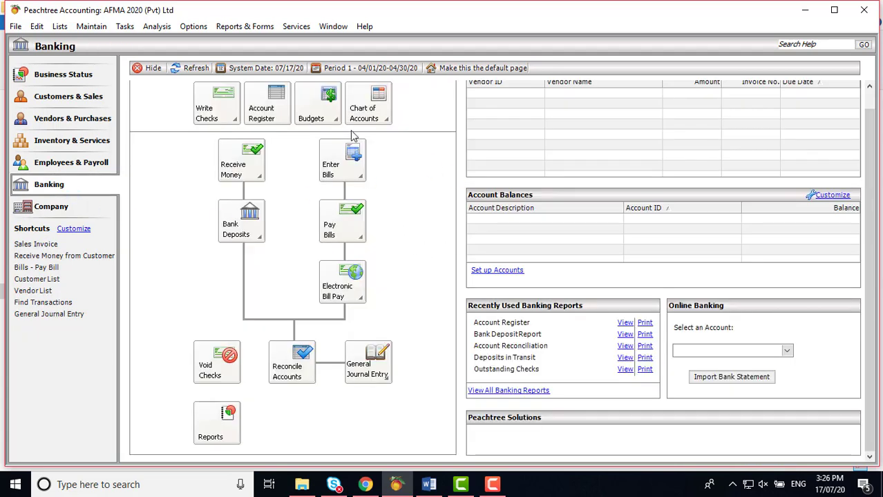
pyautogui.click(379, 119)
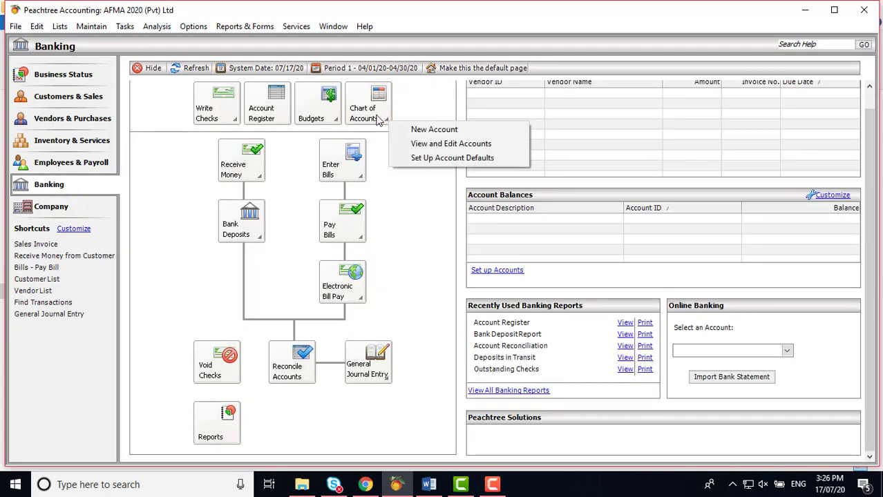
pyautogui.click(421, 261)
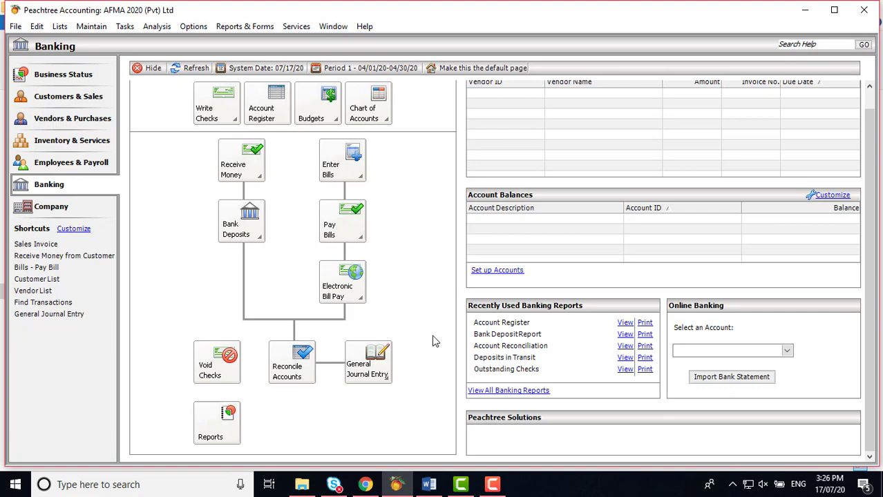
pyautogui.click(429, 485)
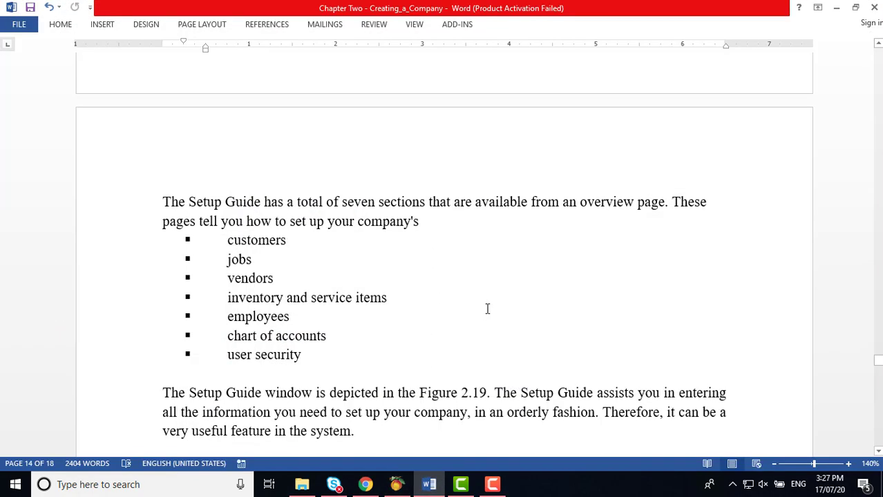
# Step: Scroll the Word notes down to section 2.5 Backup Date Files, then return to Peachtree
pyautogui.scroll(-5, 485, 321)
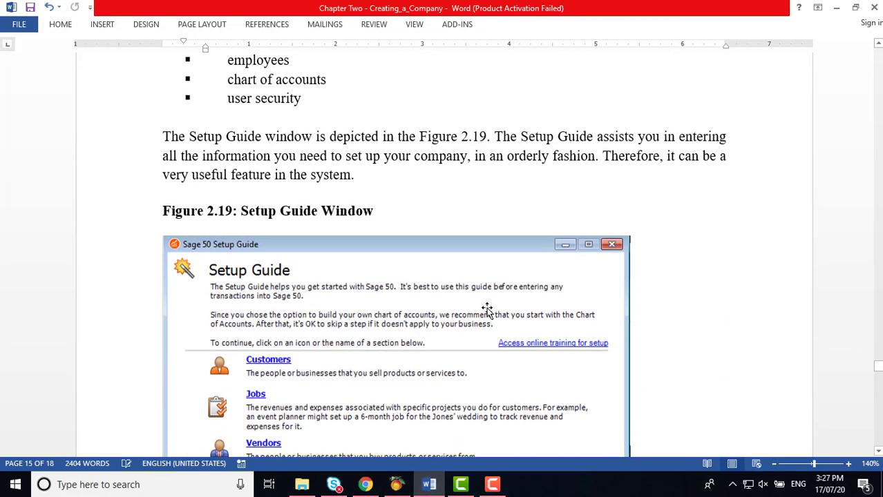
pyautogui.scroll(-10, 487, 309)
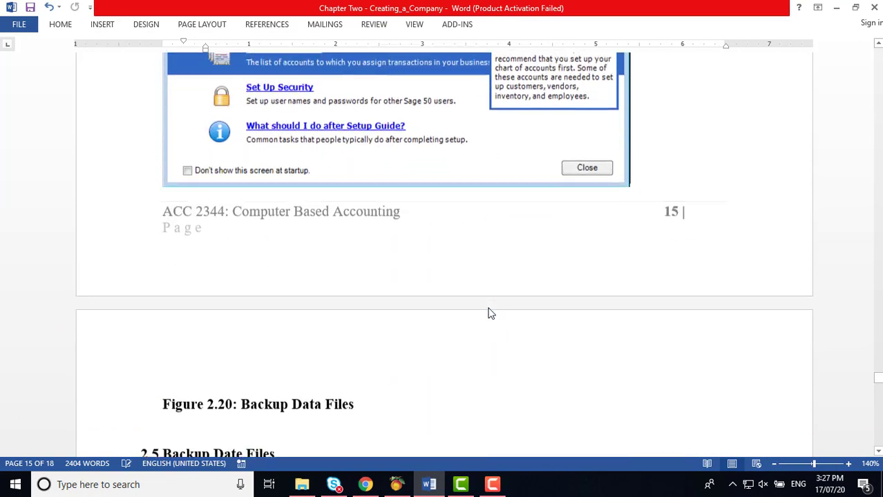
pyautogui.scroll(-2, 490, 312)
pyautogui.scroll(-2, 489, 311)
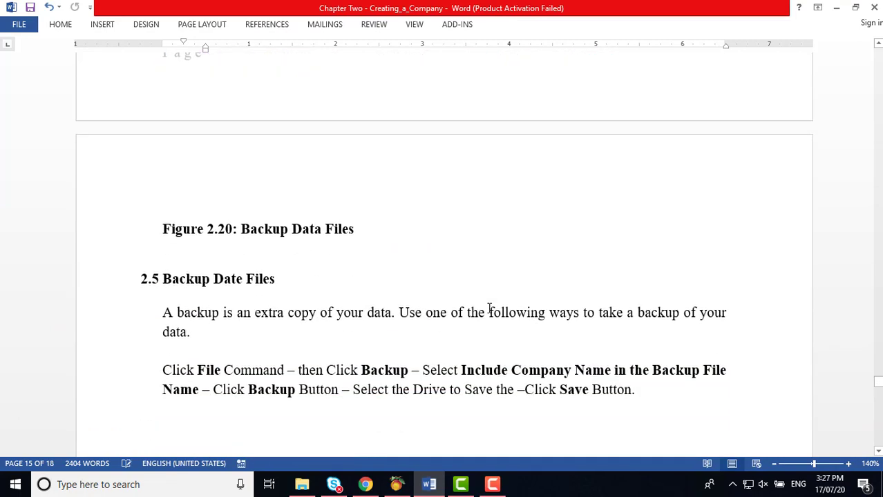
pyautogui.scroll(5, 489, 308)
pyautogui.scroll(-1, 489, 308)
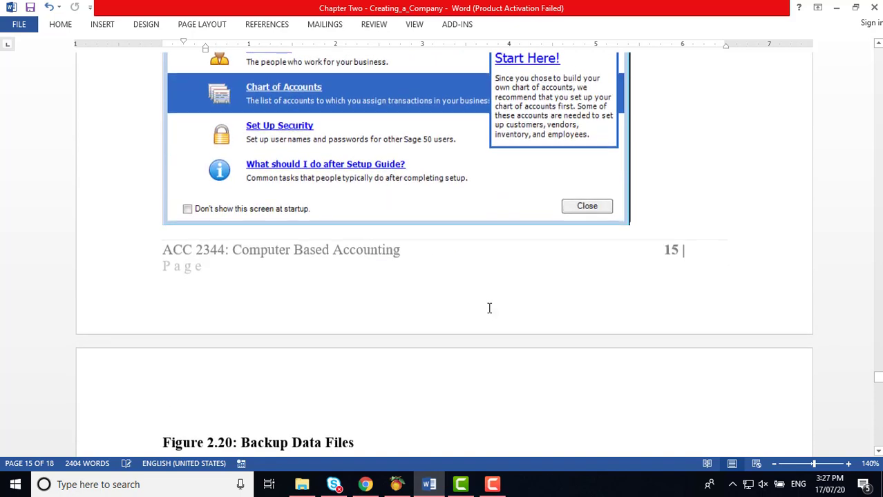
pyautogui.scroll(-8, 490, 309)
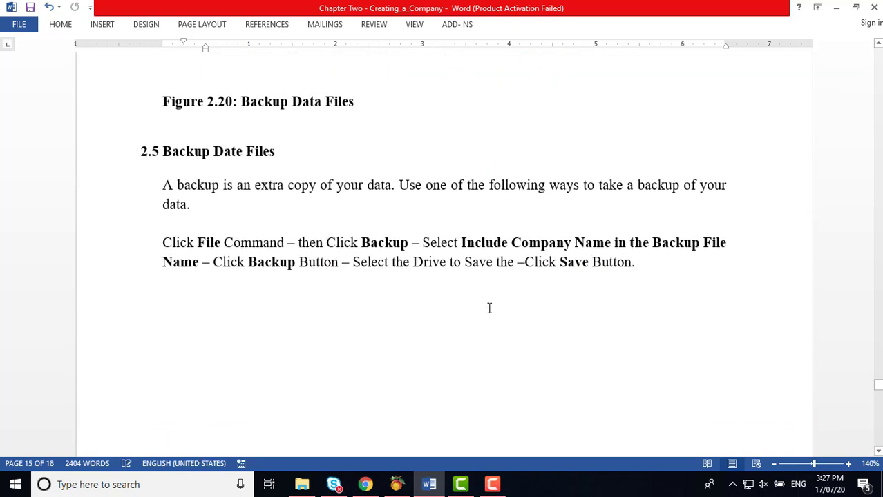
pyautogui.scroll(-2, 489, 309)
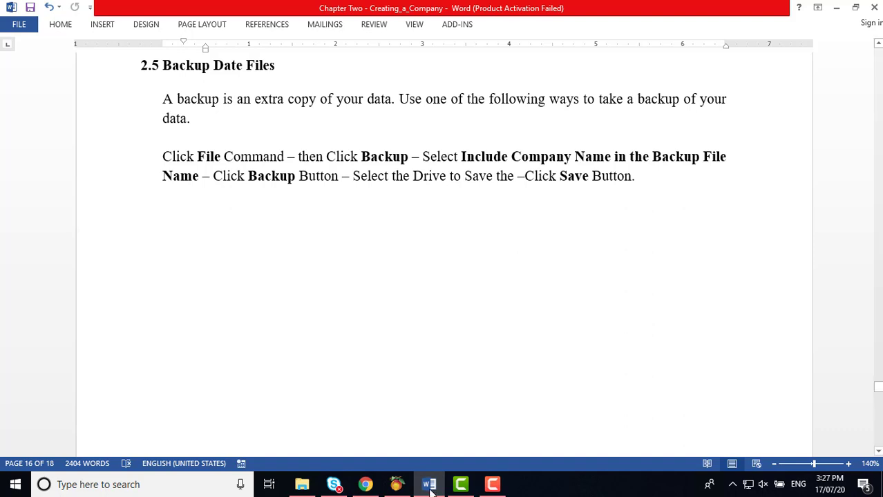
pyautogui.click(396, 484)
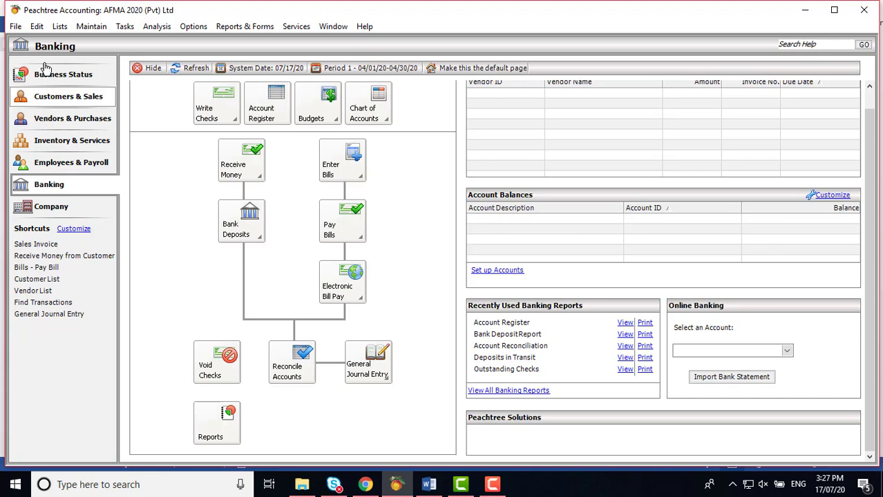
# Step: Start a File > Back Up with the company name included in the backup file name
pyautogui.click(15, 27)
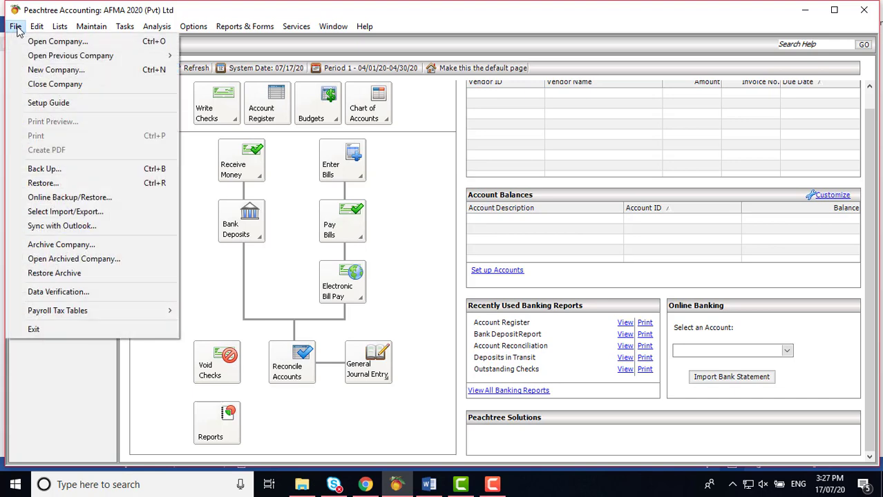
pyautogui.click(45, 169)
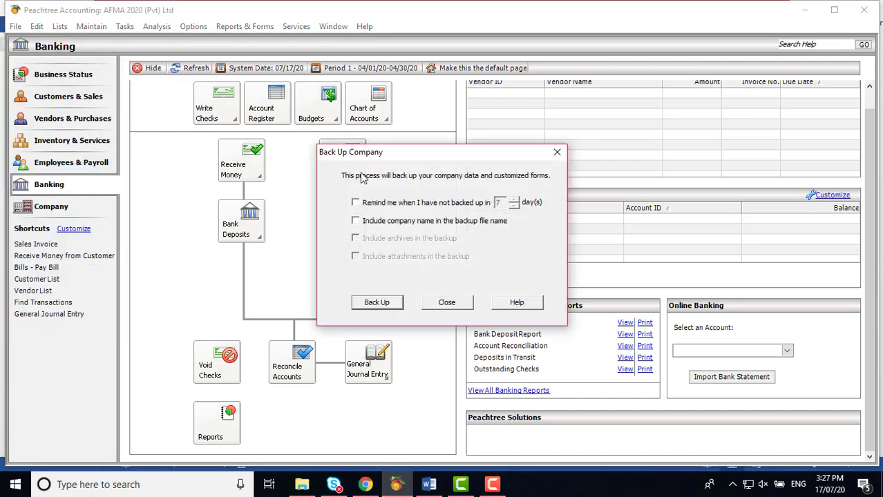
pyautogui.click(356, 223)
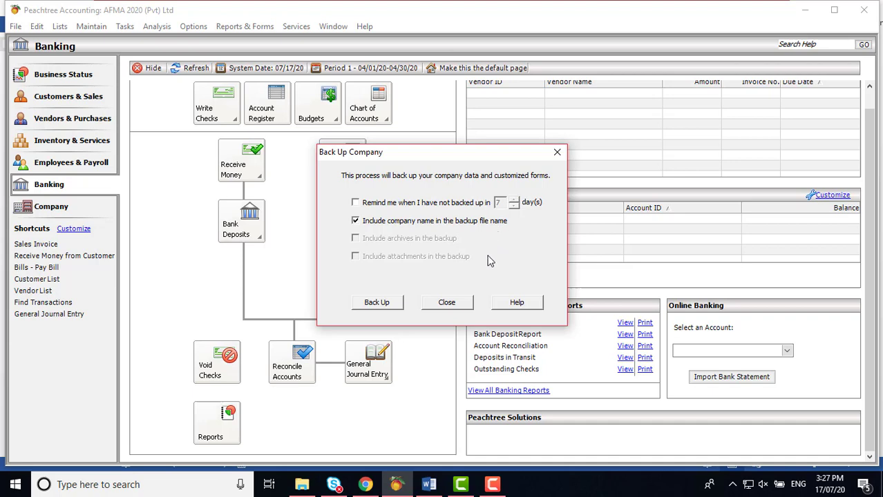
pyautogui.click(387, 310)
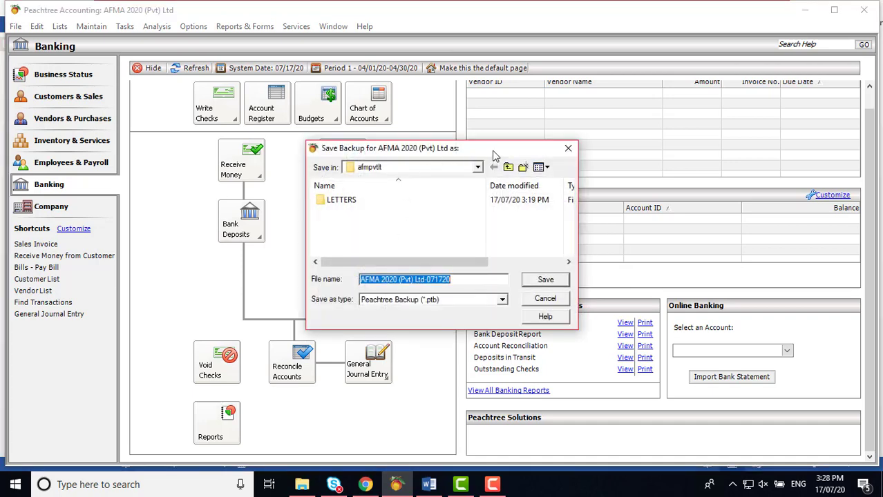
# Step: Point the Save Backup location to Local Disk (D:)
pyautogui.moveTo(496, 152); pyautogui.dragTo(499, 123)
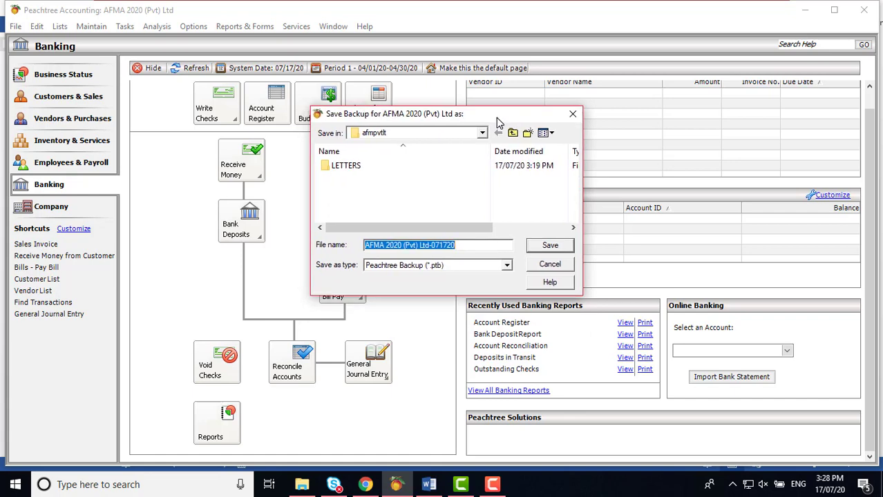
pyautogui.click(482, 135)
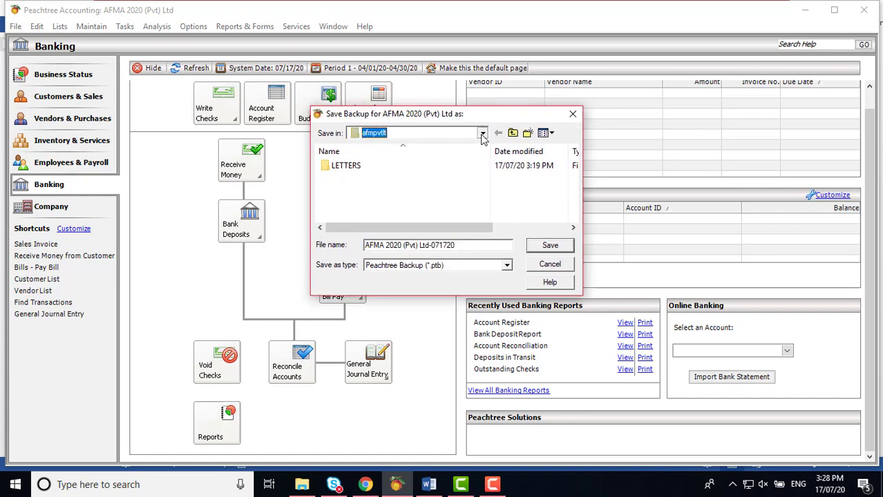
pyautogui.click(482, 135)
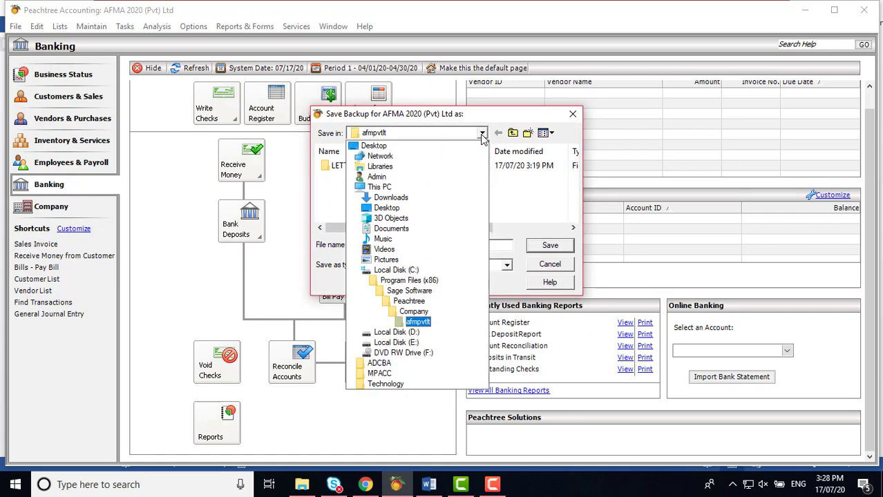
pyautogui.click(419, 332)
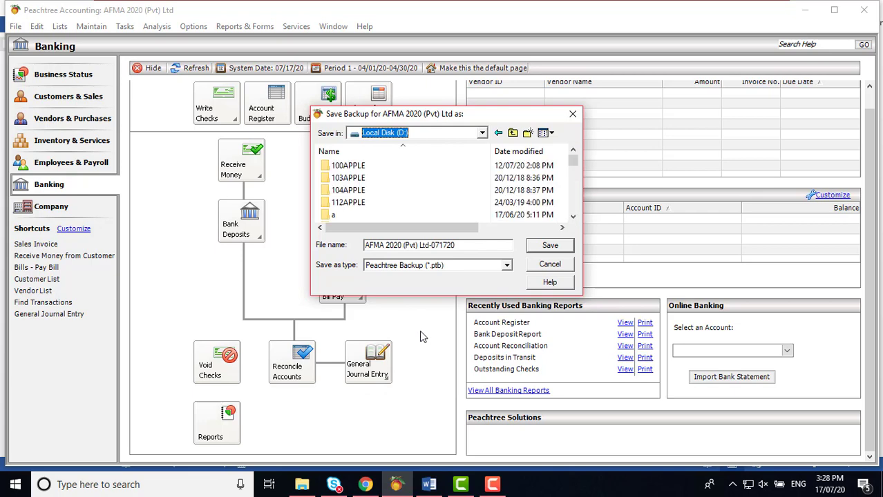
pyautogui.click(574, 218)
pyautogui.click(574, 218)
pyautogui.click(574, 218)
pyautogui.click(574, 218)
pyautogui.click(574, 218)
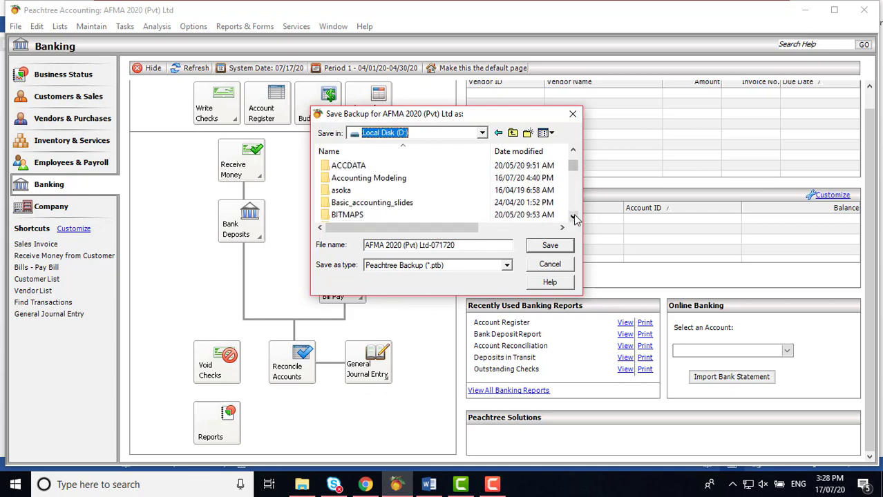
pyautogui.click(574, 219)
pyautogui.click(574, 219)
pyautogui.click(574, 218)
pyautogui.click(574, 218)
pyautogui.click(574, 218)
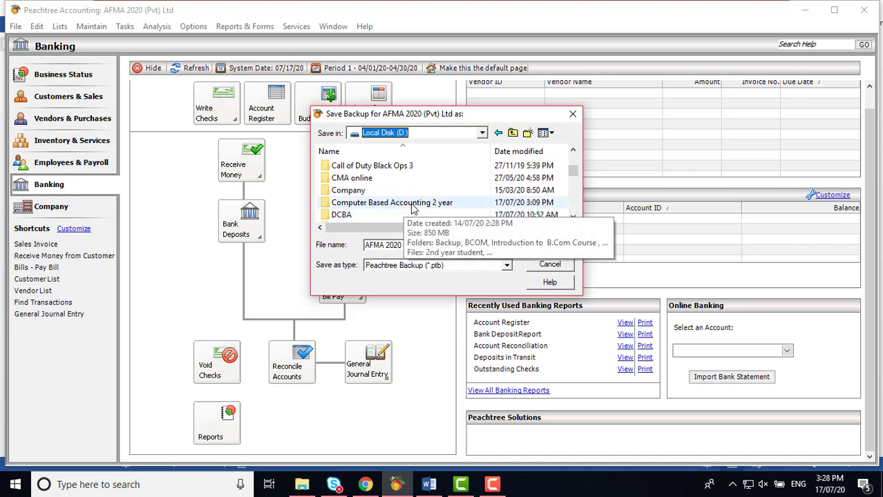
# Step: Save 'AFMA 2020 (Pvt) Ltd-071720' into the Computer Based Accounting 2 year\Backup folder
pyautogui.doubleClick(415, 203)
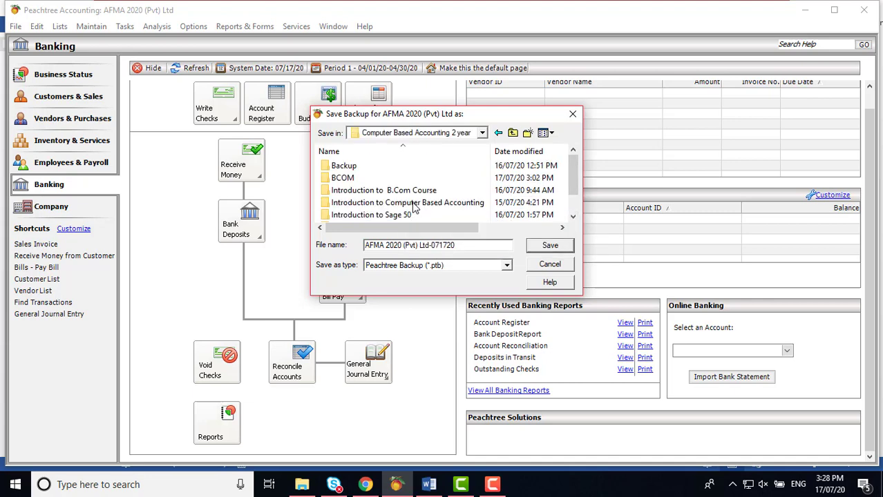
pyautogui.click(348, 169)
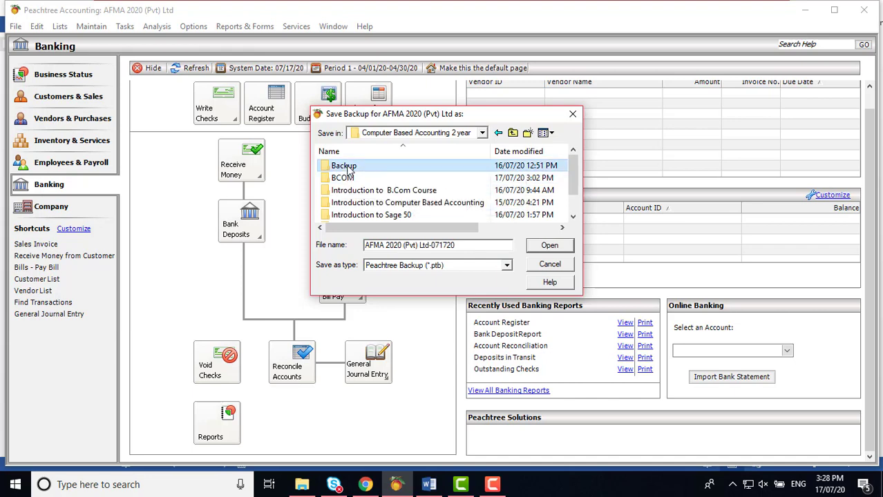
pyautogui.doubleClick(347, 168)
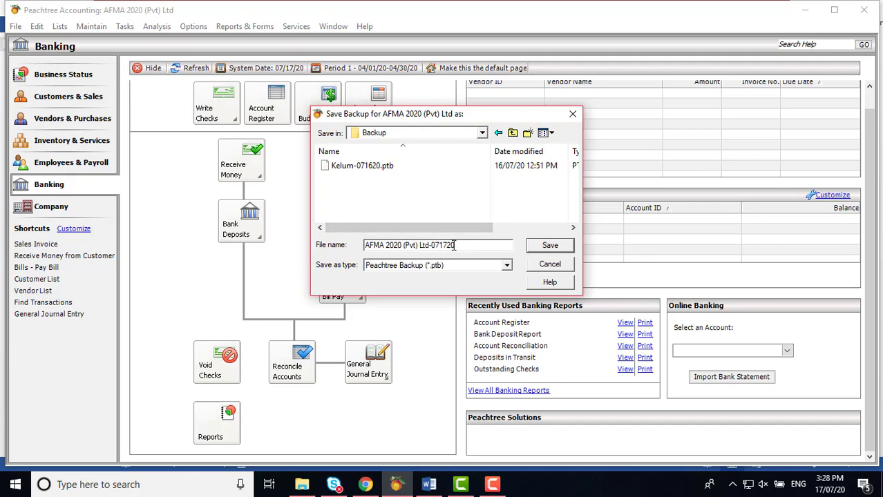
pyautogui.click(547, 247)
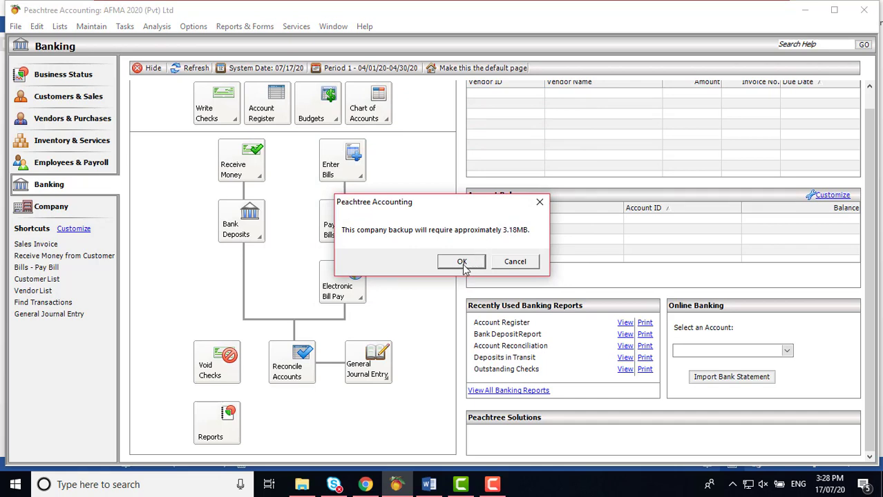
# Step: Accept the approximately 3.18MB backup size to finish the backup, then go to the Company page
pyautogui.click(461, 263)
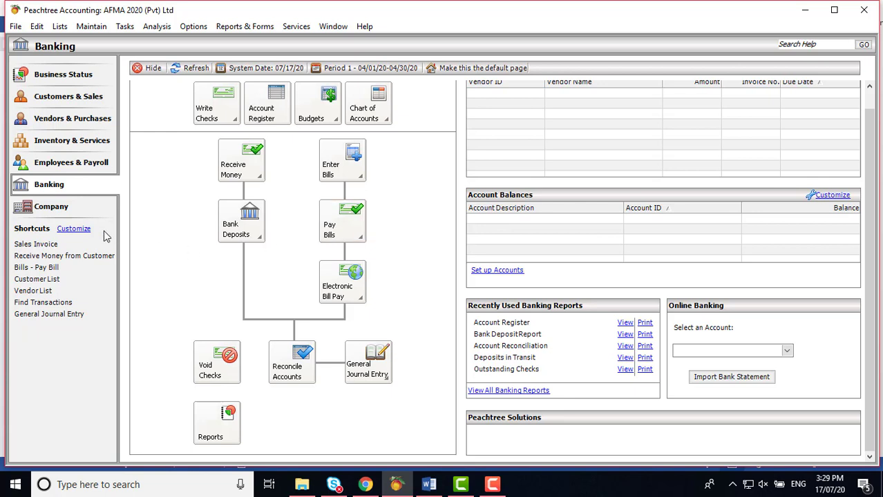
pyautogui.click(41, 210)
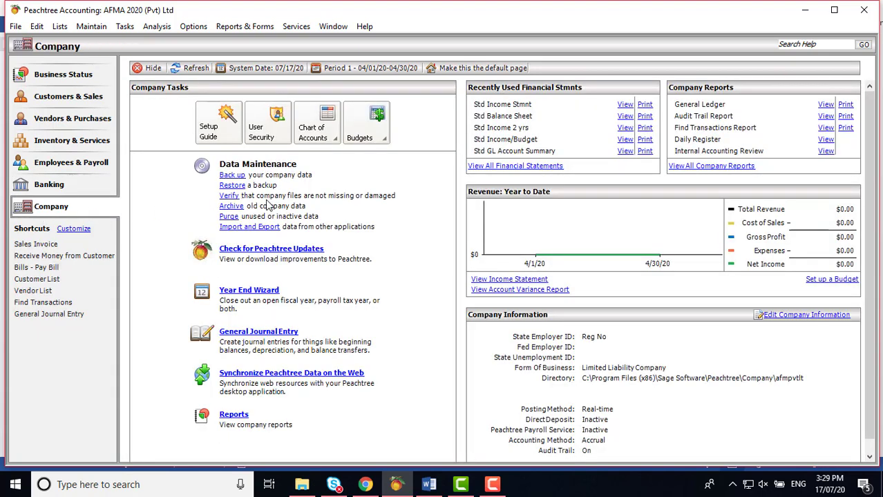
pyautogui.click(232, 175)
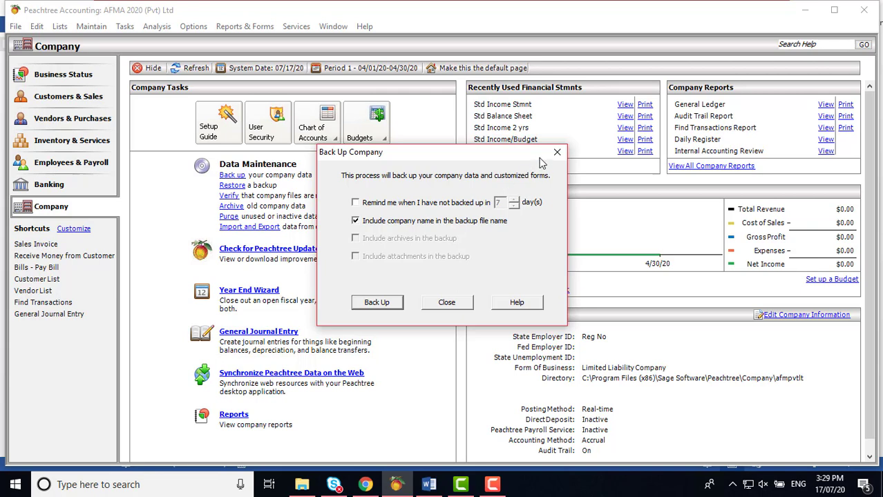
pyautogui.click(552, 157)
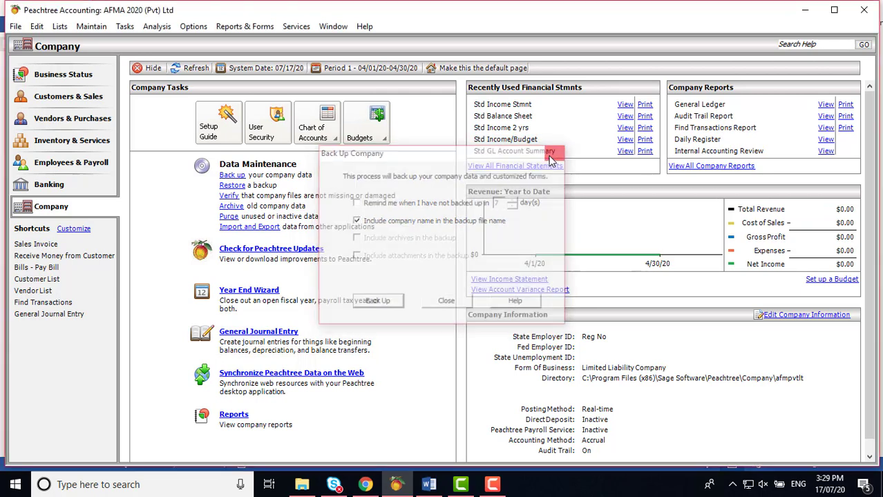
pyautogui.moveTo(304, 487)
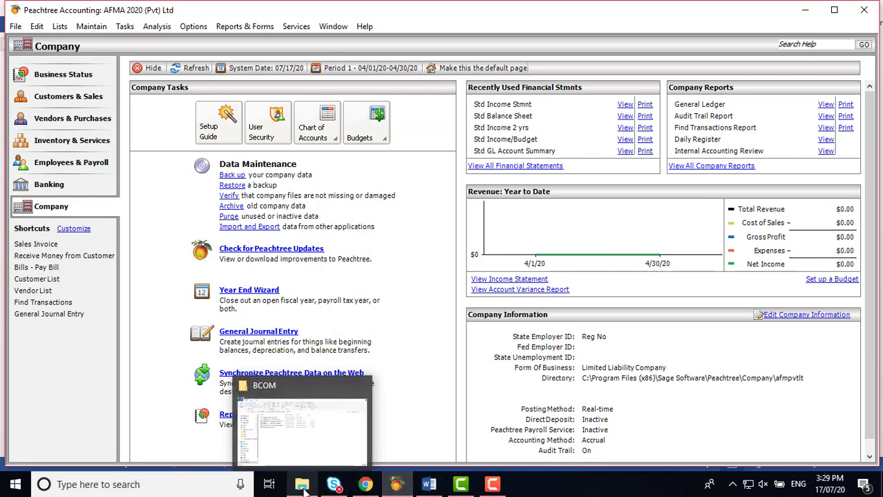
# Step: Confirm AFMA 2020 (Pvt) Ltd-071720.ptb (1,315 KB) is in the Backup folder, then return to Word
pyautogui.click(304, 487)
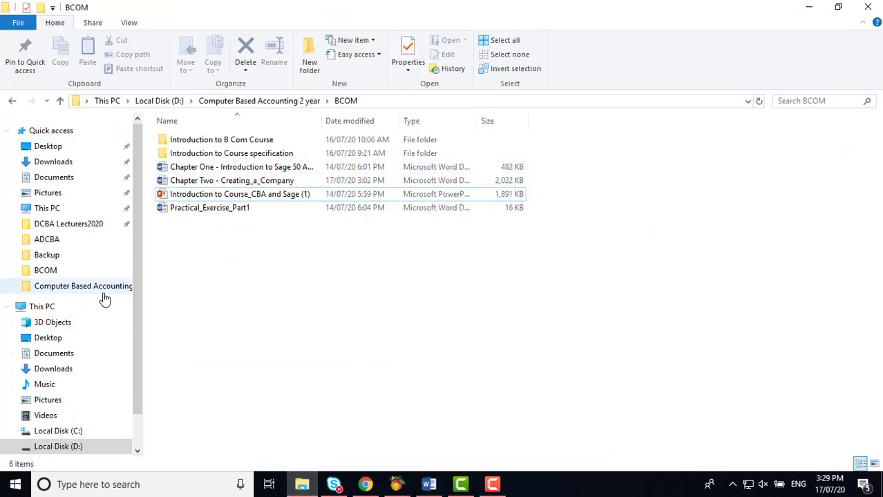
pyautogui.click(81, 296)
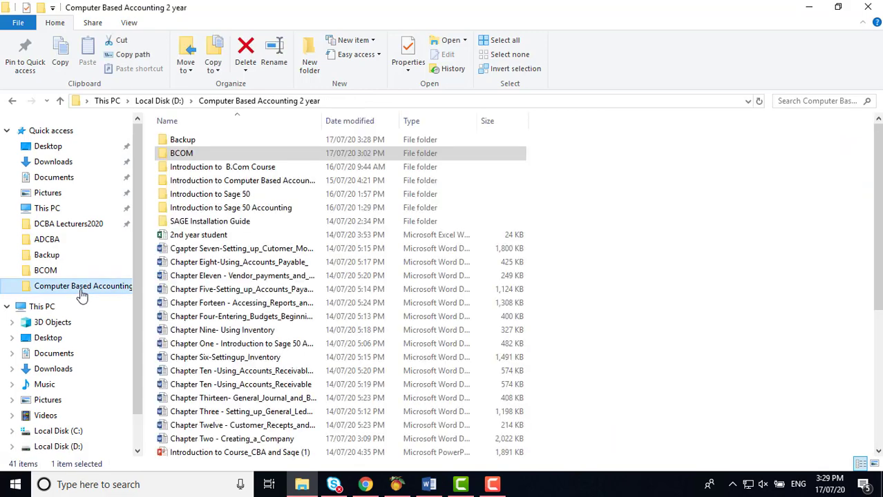
pyautogui.doubleClick(185, 142)
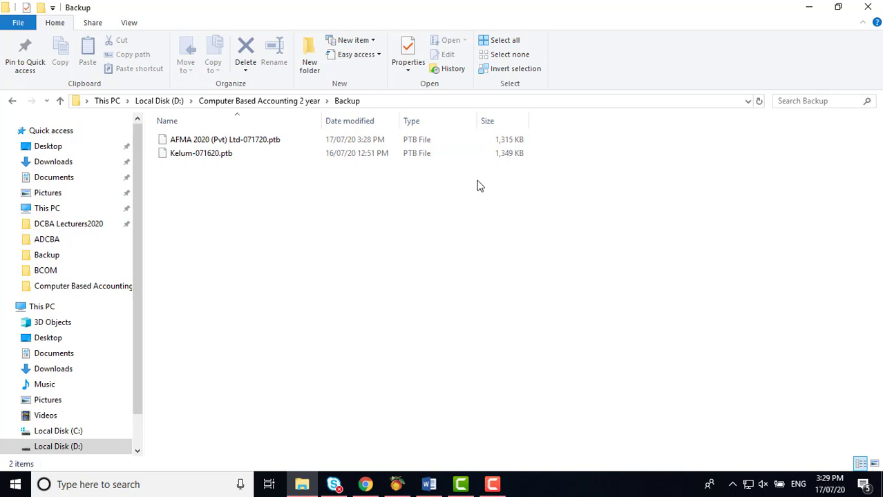
pyautogui.click(429, 483)
pyautogui.scroll(-10, 531, 305)
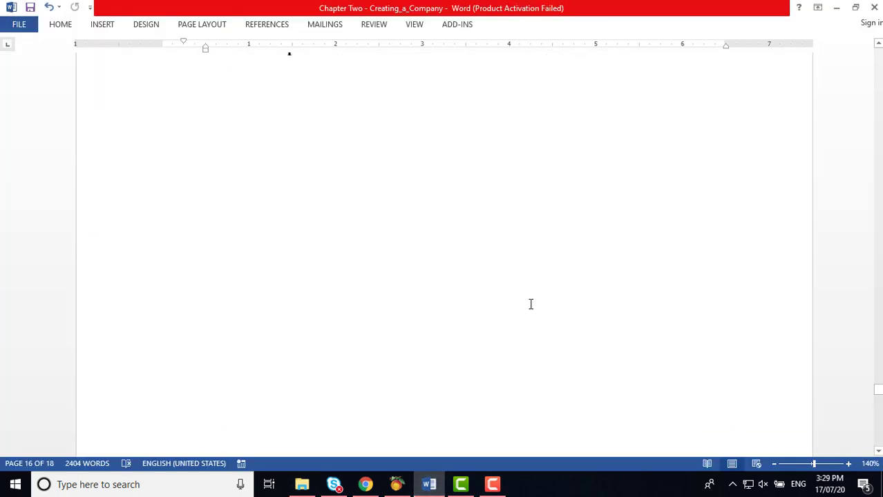
pyautogui.scroll(-5, 532, 305)
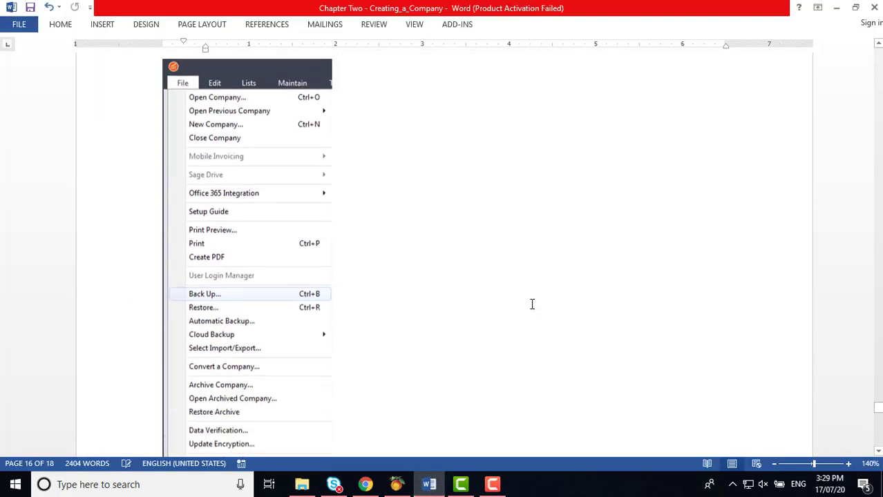
pyautogui.scroll(4, 532, 304)
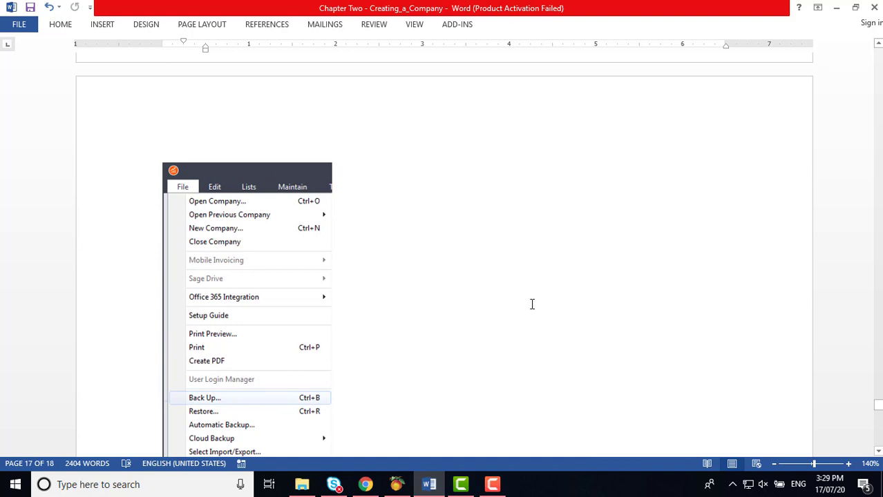
pyautogui.scroll(-2, 532, 305)
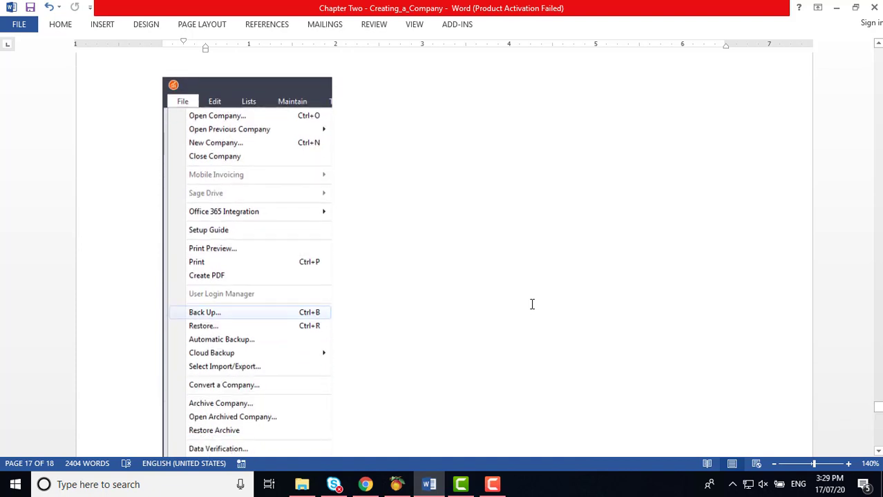
pyautogui.scroll(-5, 532, 305)
pyautogui.scroll(-7, 532, 305)
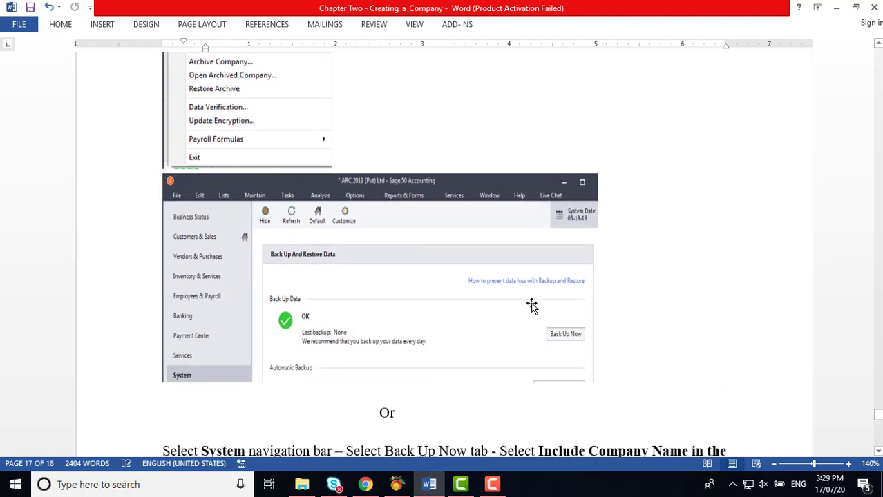
pyautogui.scroll(-6, 532, 304)
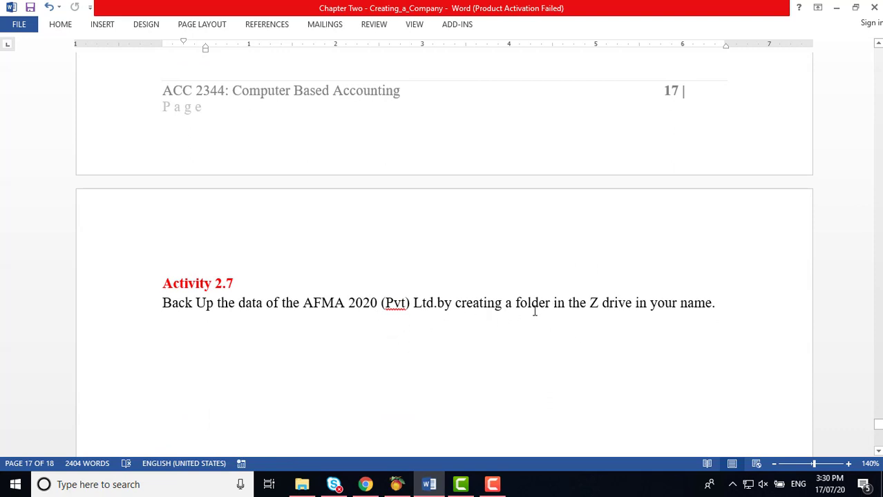
pyautogui.click(599, 304)
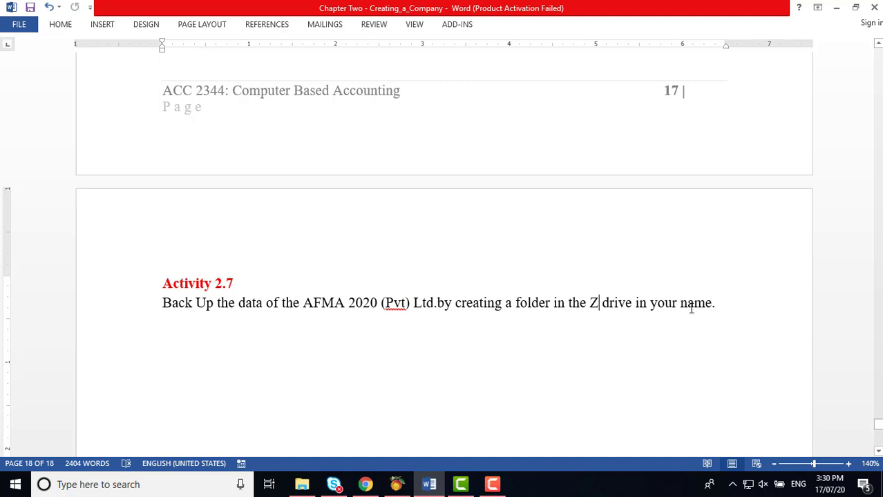
pyautogui.scroll(-10, 383, 373)
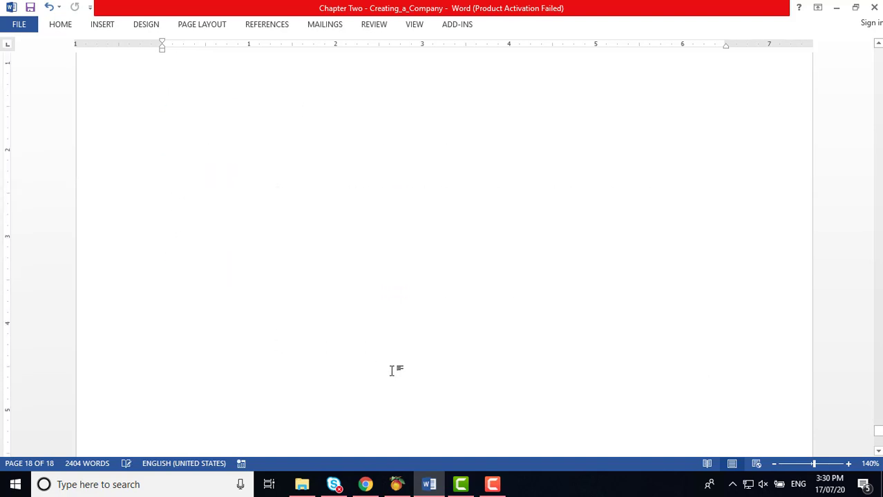
pyautogui.scroll(10, 392, 371)
pyautogui.scroll(5, 393, 371)
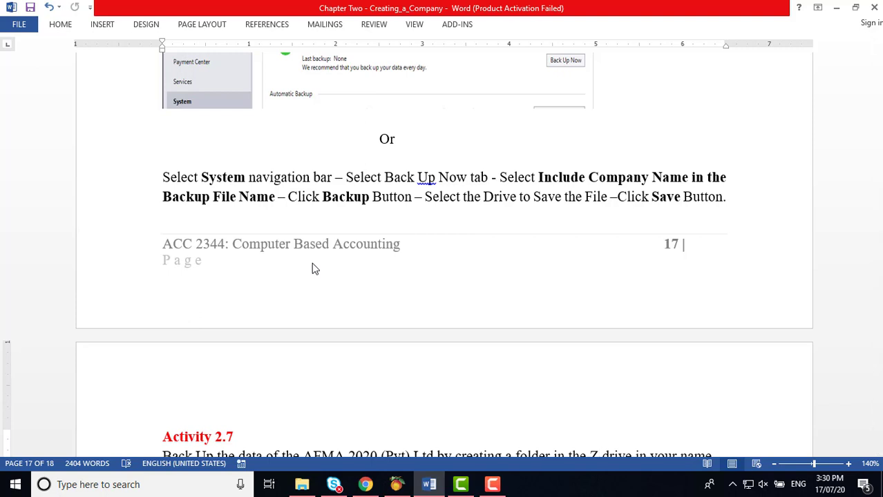
pyautogui.scroll(10, 311, 262)
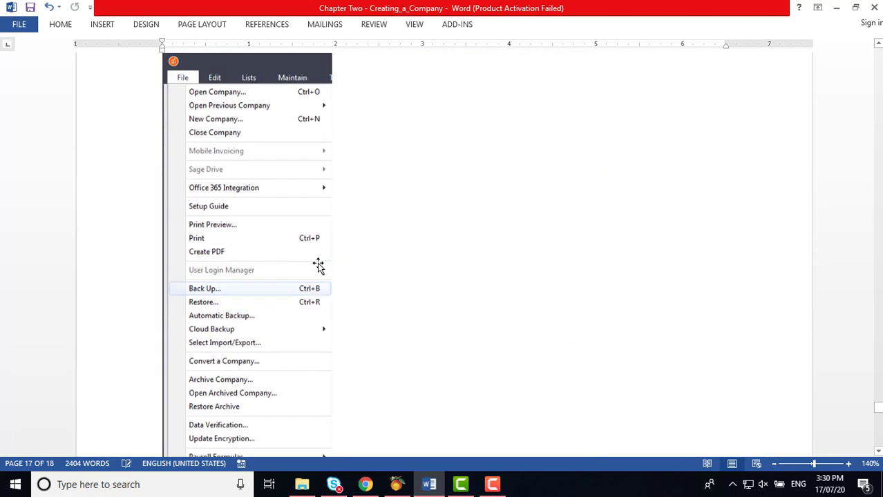
pyautogui.scroll(1, 318, 266)
pyautogui.scroll(3, 442, 264)
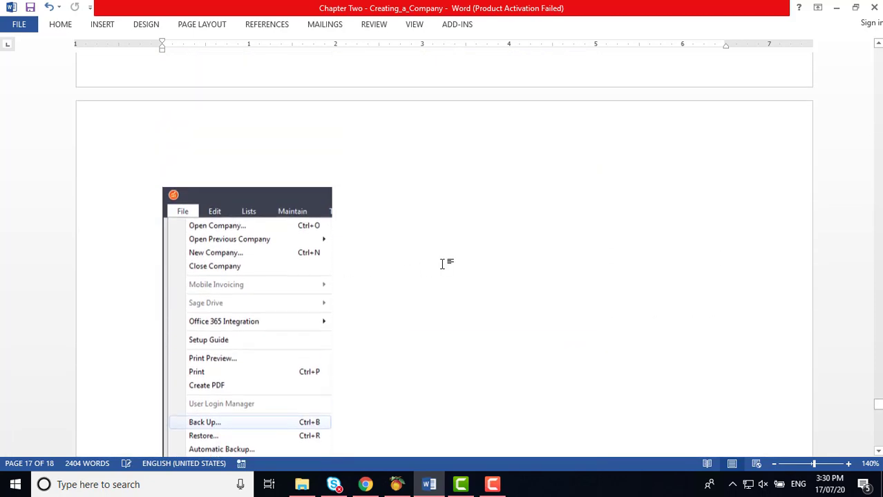